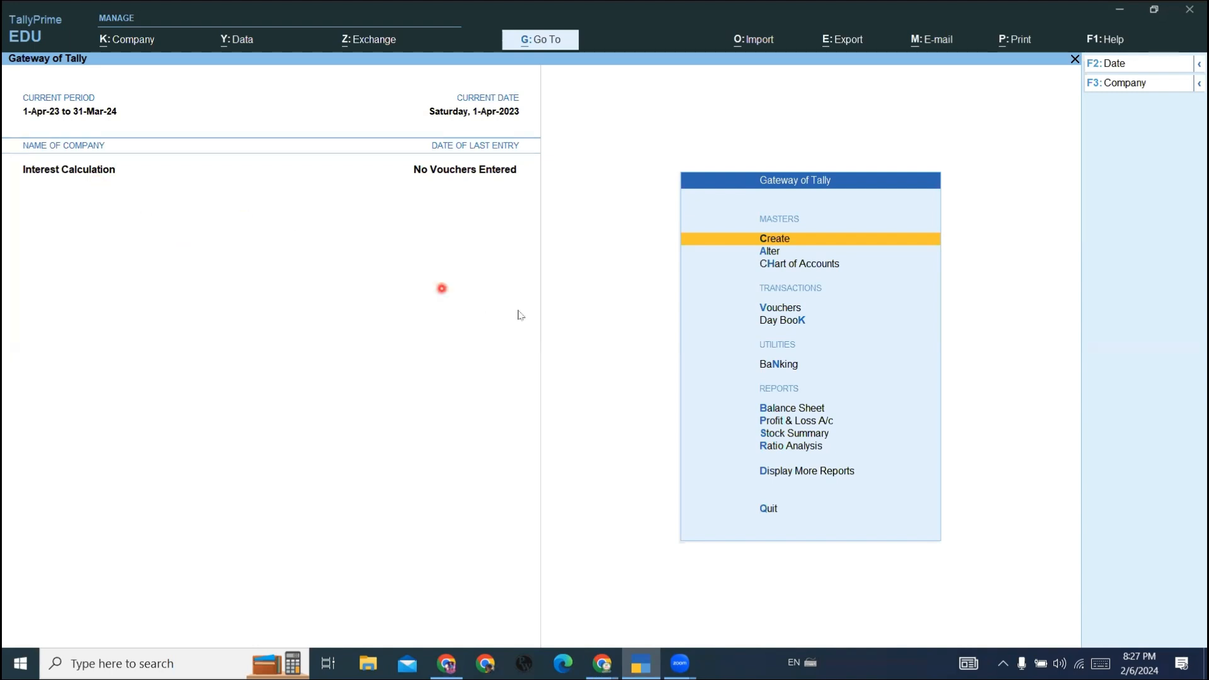
- Start a new ledger named Sbi Bank and place it under the Bank Accounts group
left_click(891, 244)
key("Down")
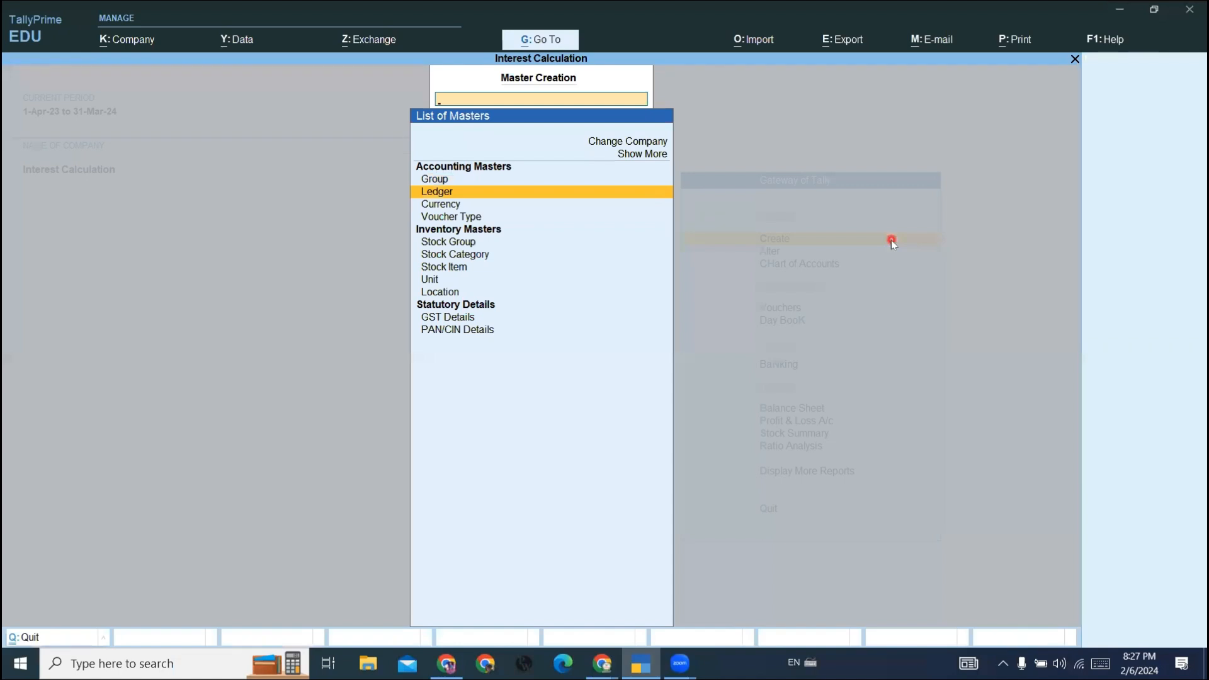
key("Return")
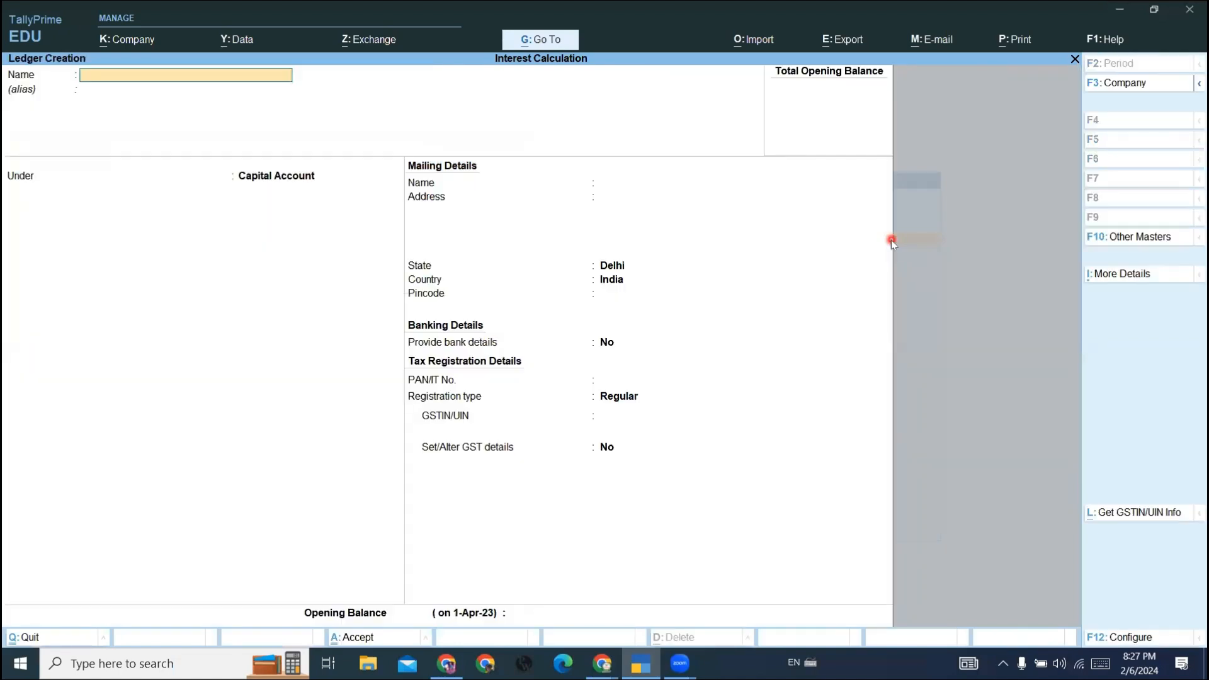
type("Sbi Bank")
key("Return")
type("Ba")
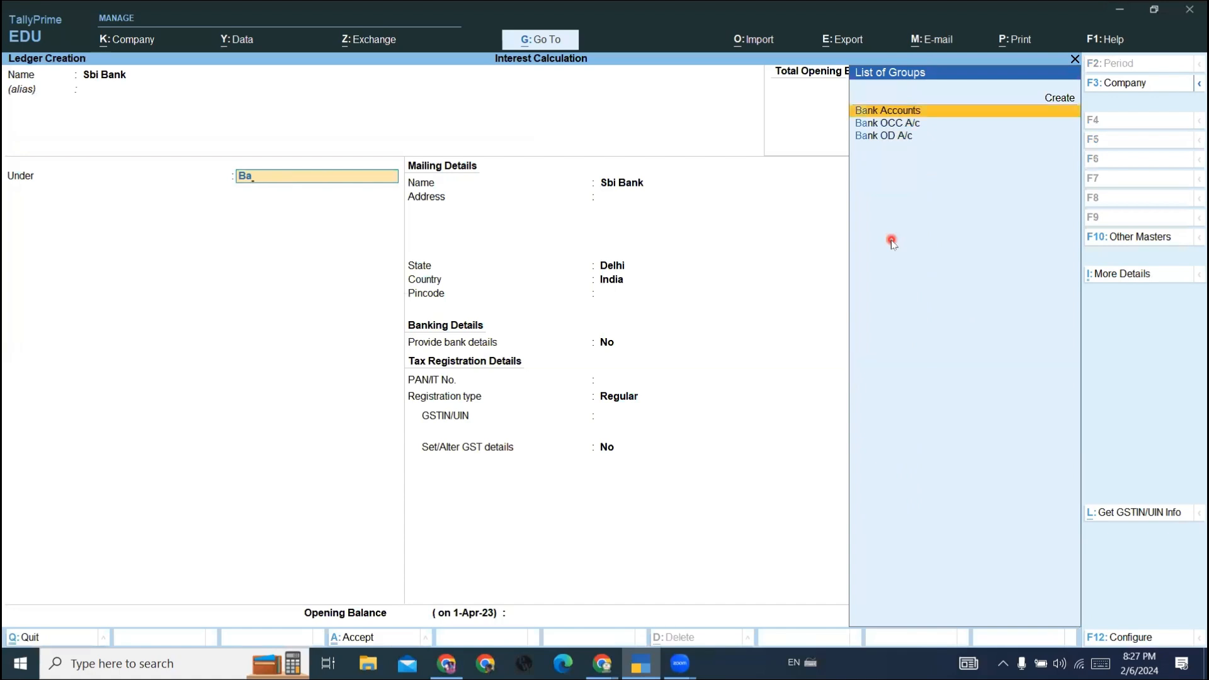
key("Return")
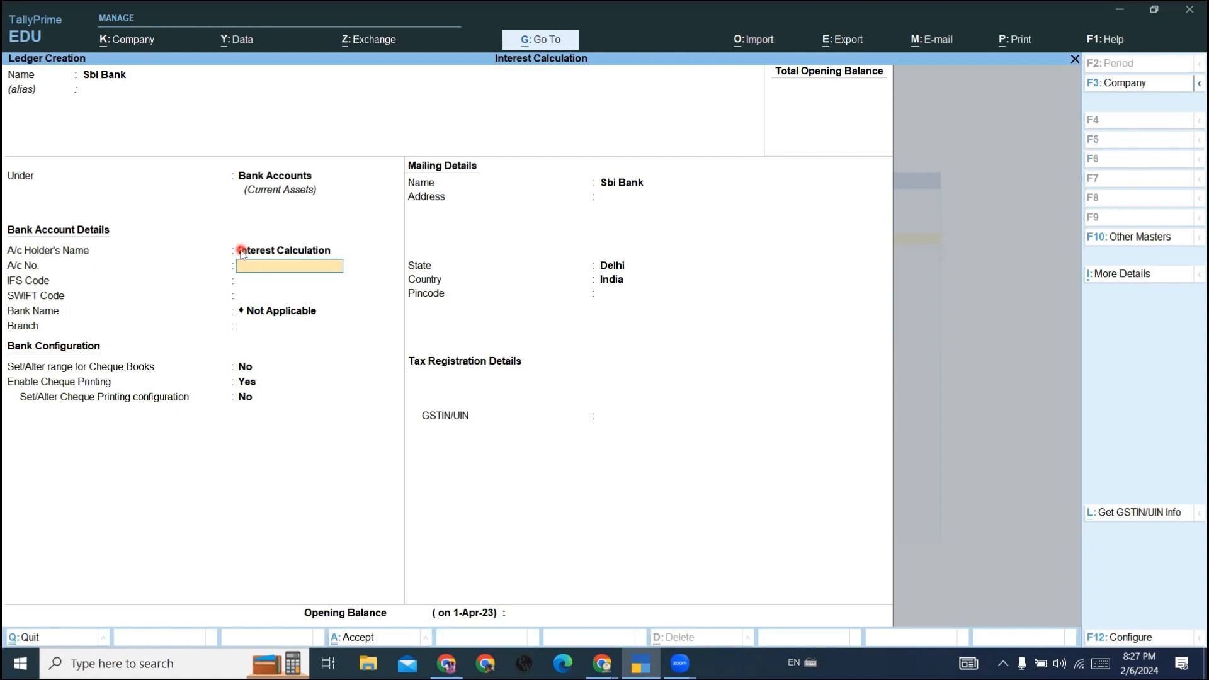
- Enable Interest Calculation in the company features and save the feature settings
key("F11")
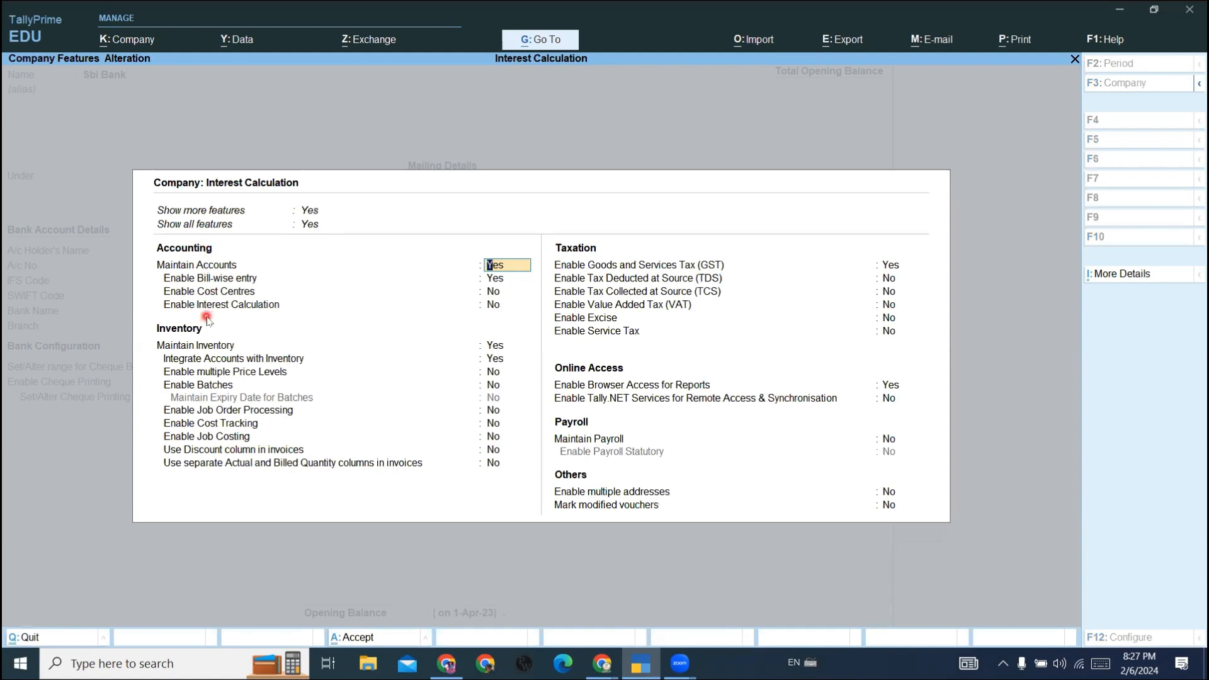
left_click(256, 315)
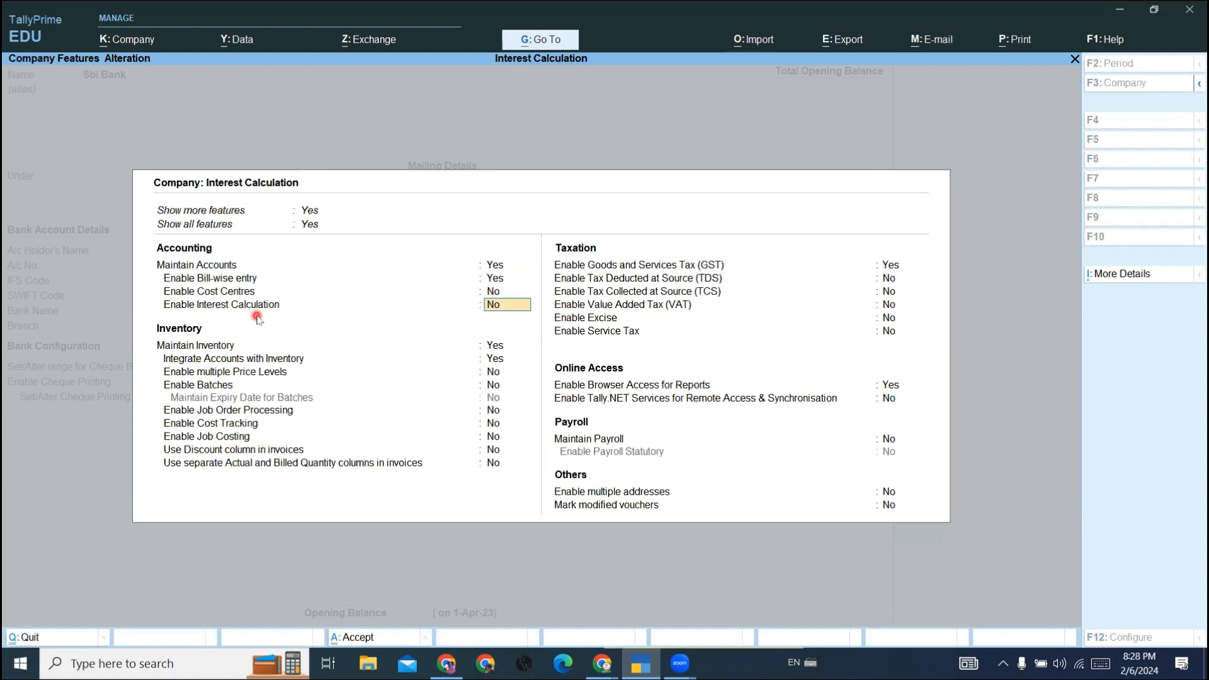
key("y")
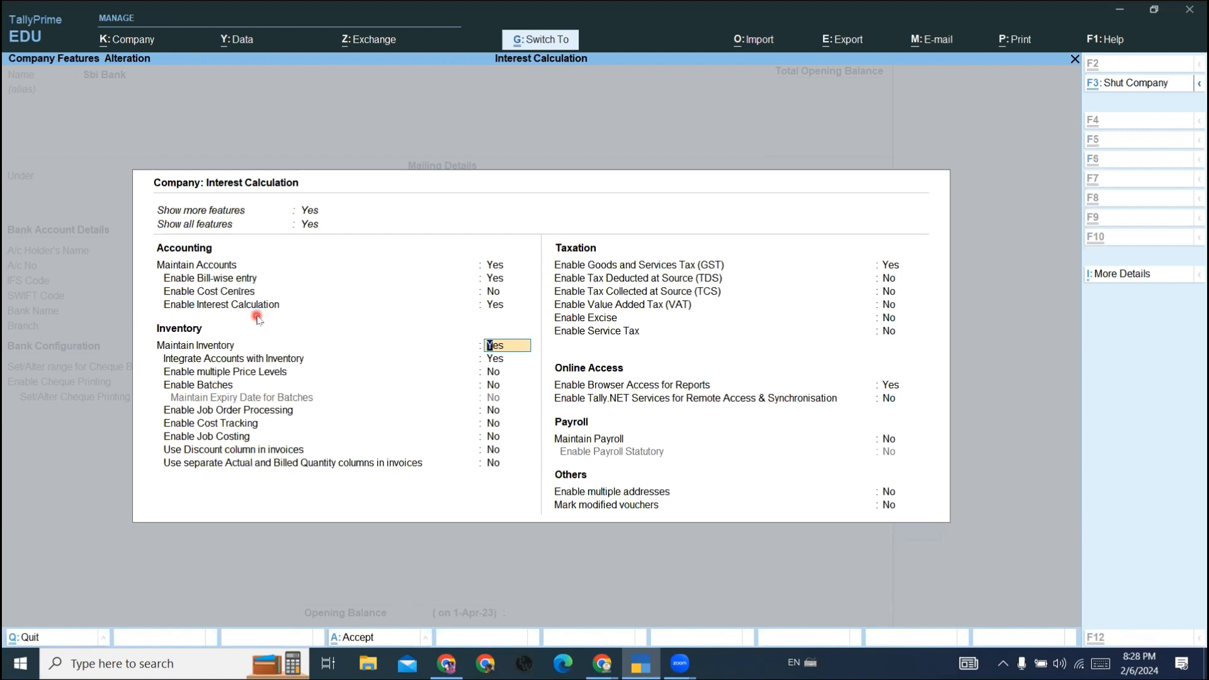
key("ctrl+a")
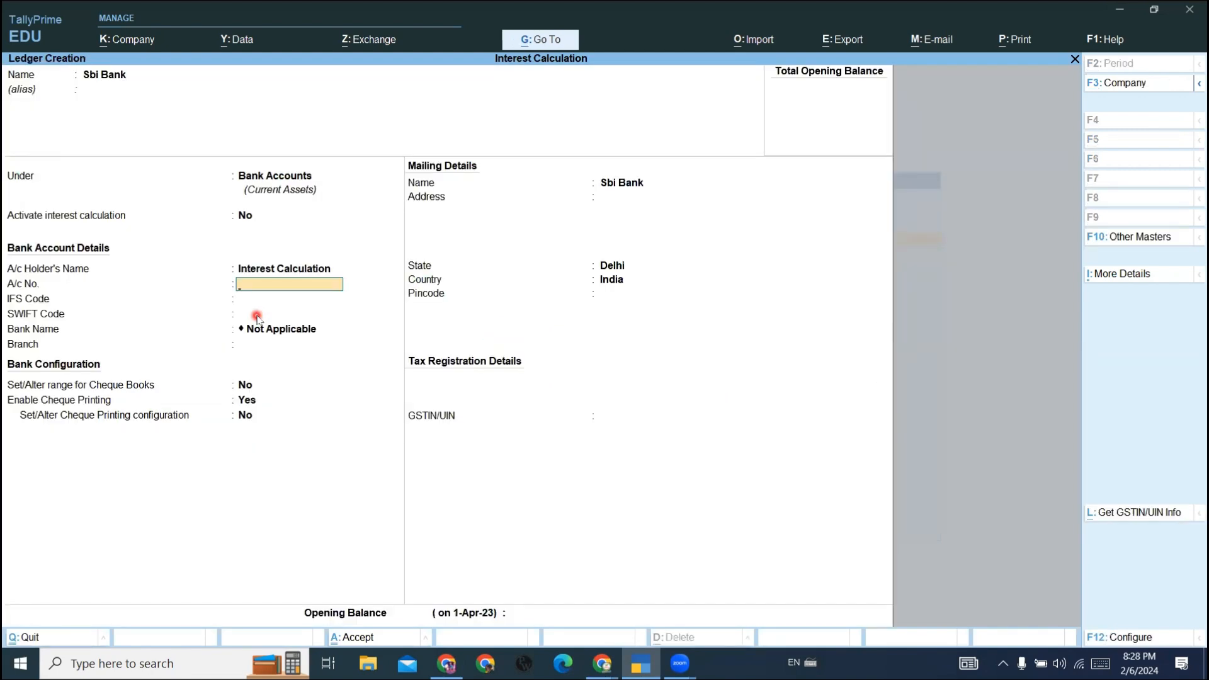
- Activate interest calculation for the Sbi Bank ledger, based on Voucher Date, with transaction dates excluded for amounts added and deducted
key("Up")
key("Up")
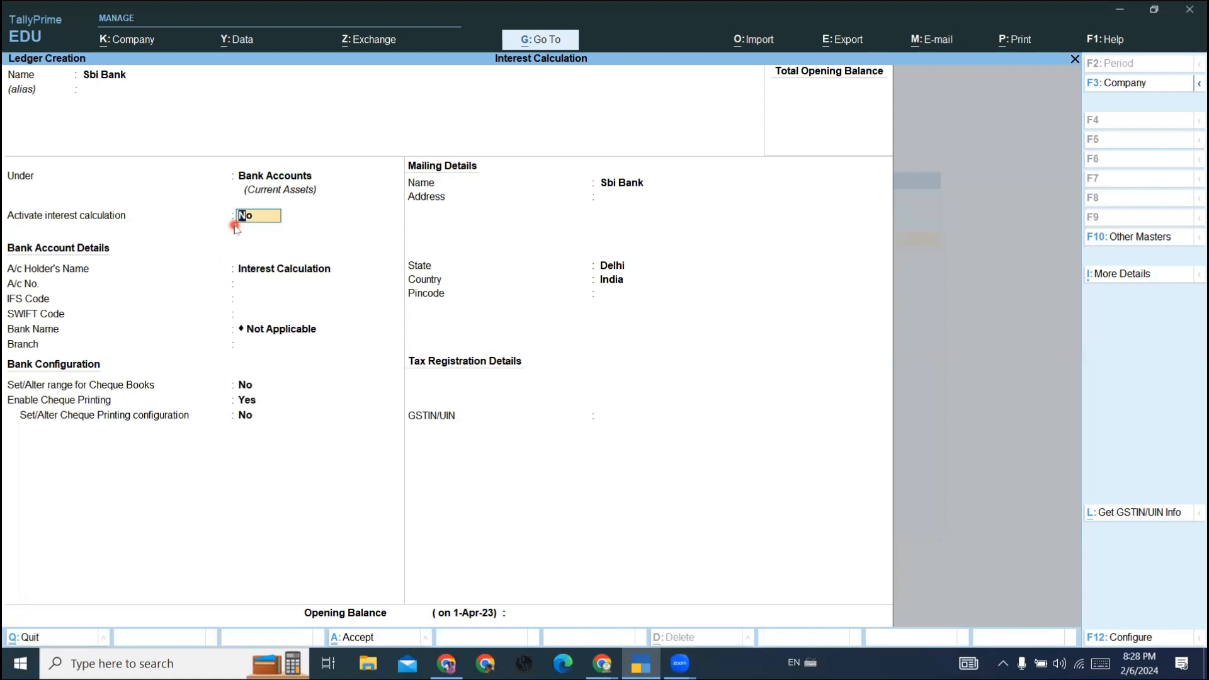
type("y")
key("Return")
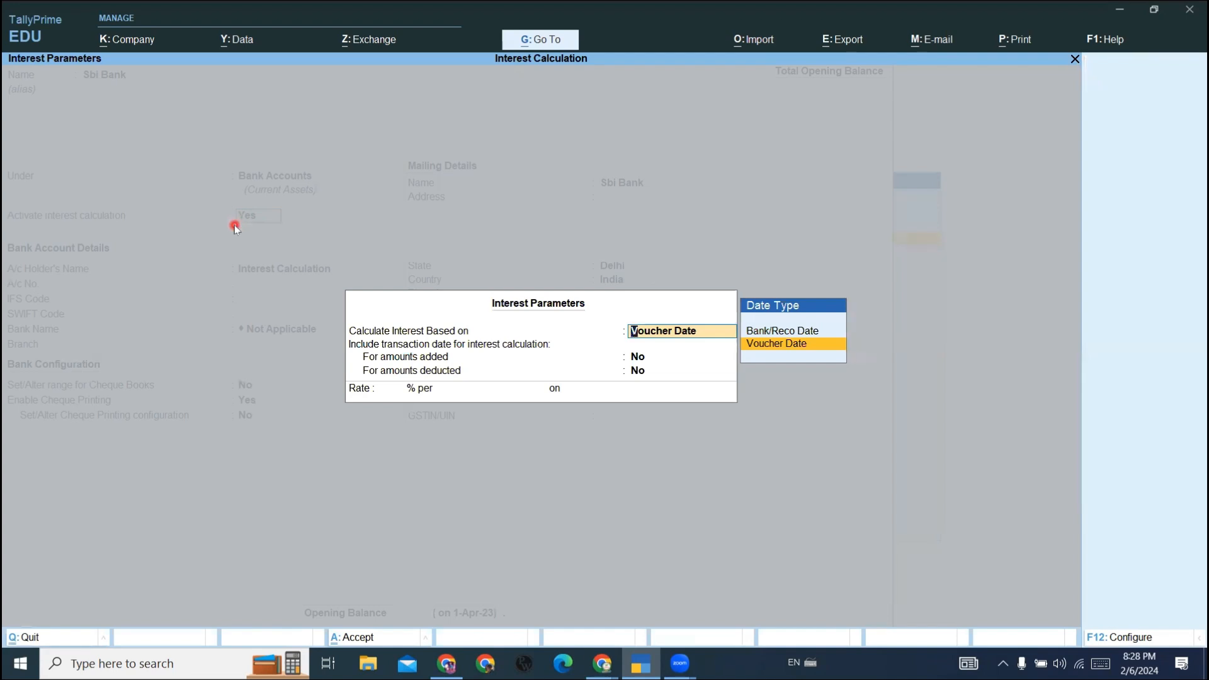
key("Return")
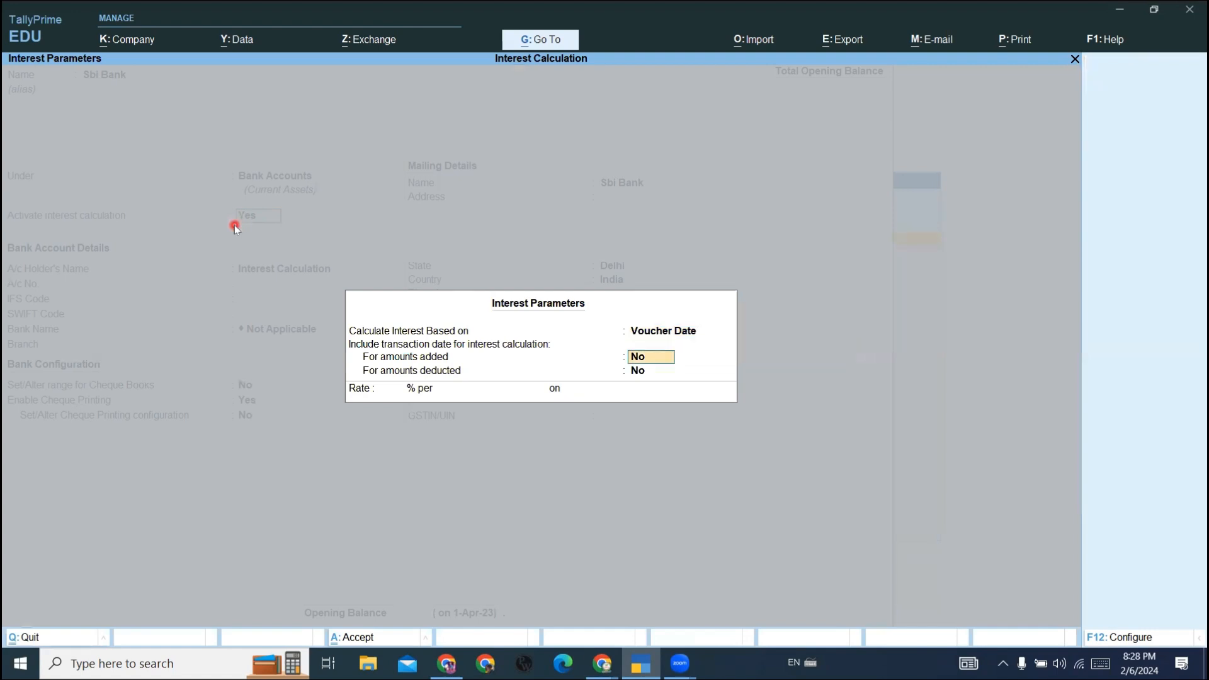
key("Return")
key("Return")
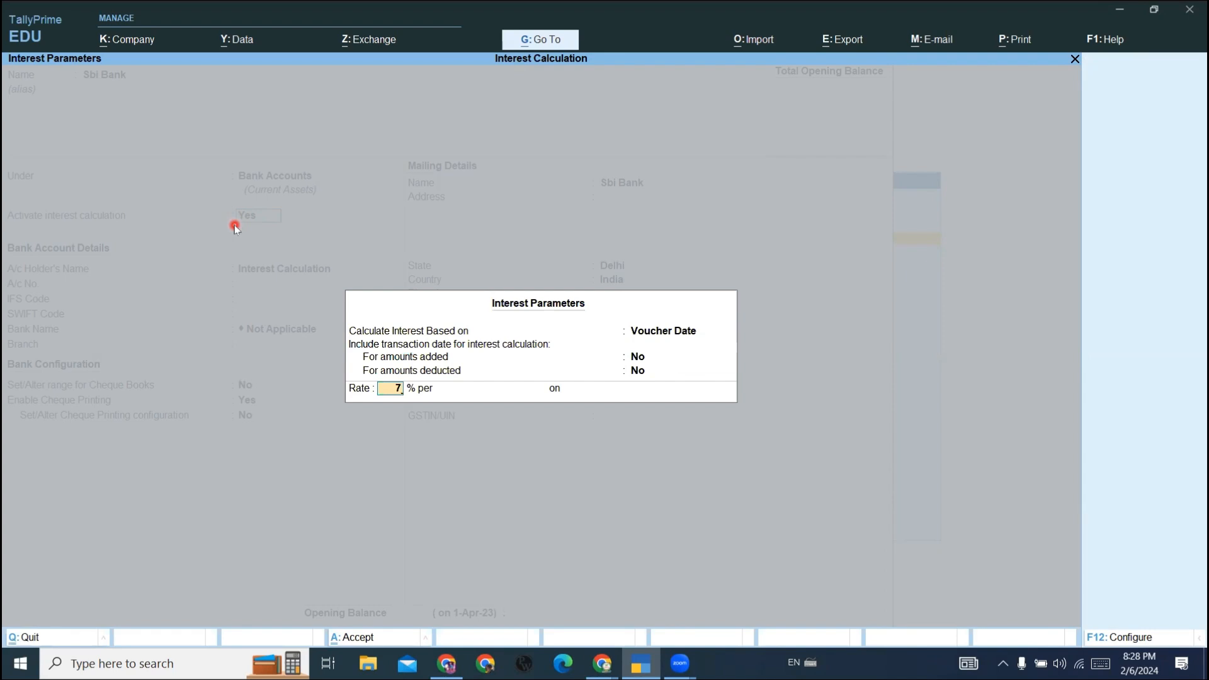
- Set the interest rate to 7% per 365-Day Year on All Balances and save the Sbi Bank ledger
key("Return")
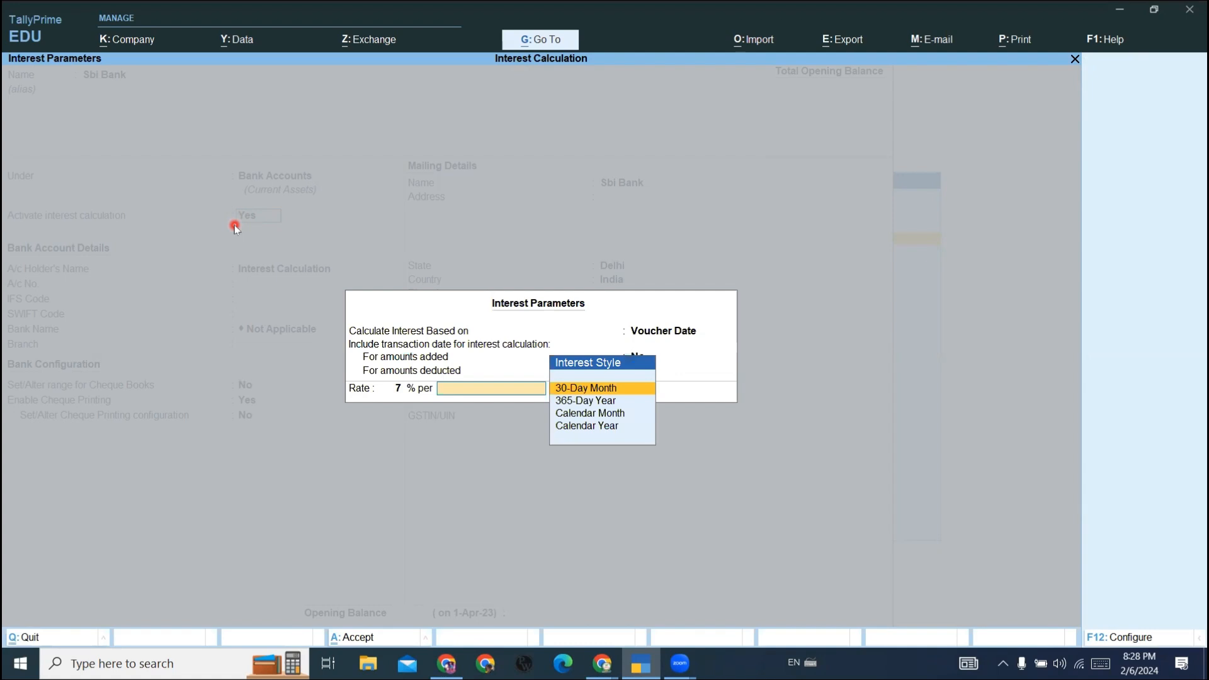
key("Down")
key("Up")
key("Down")
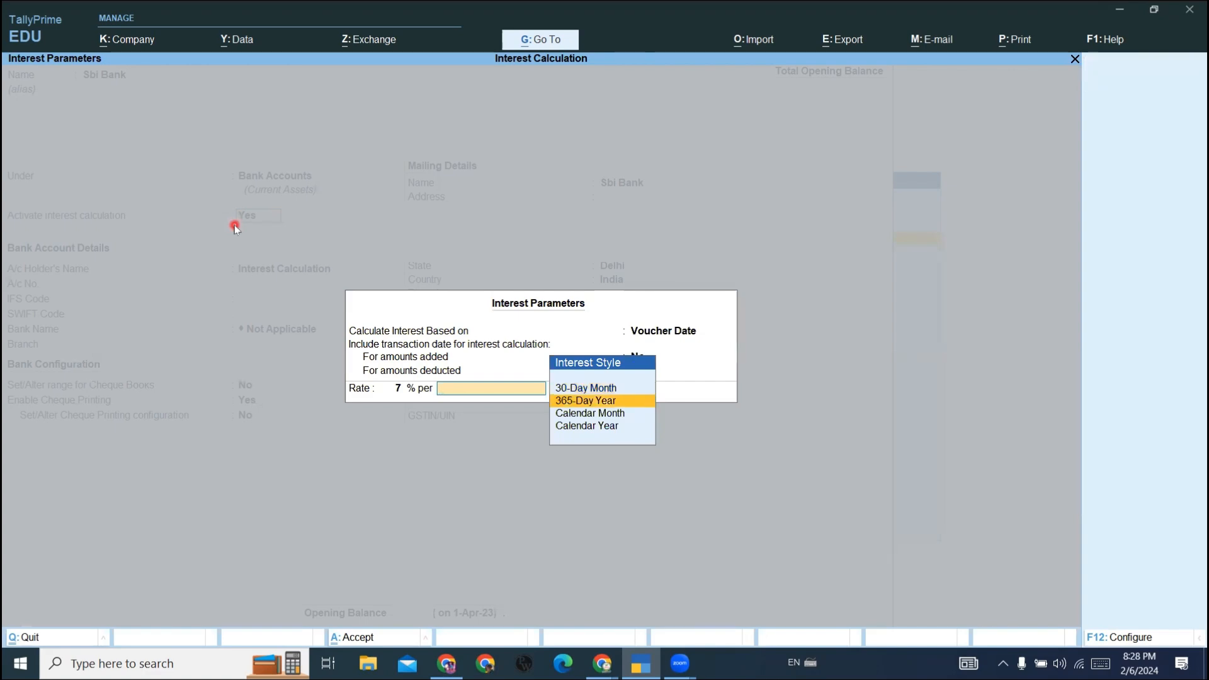
key("Down")
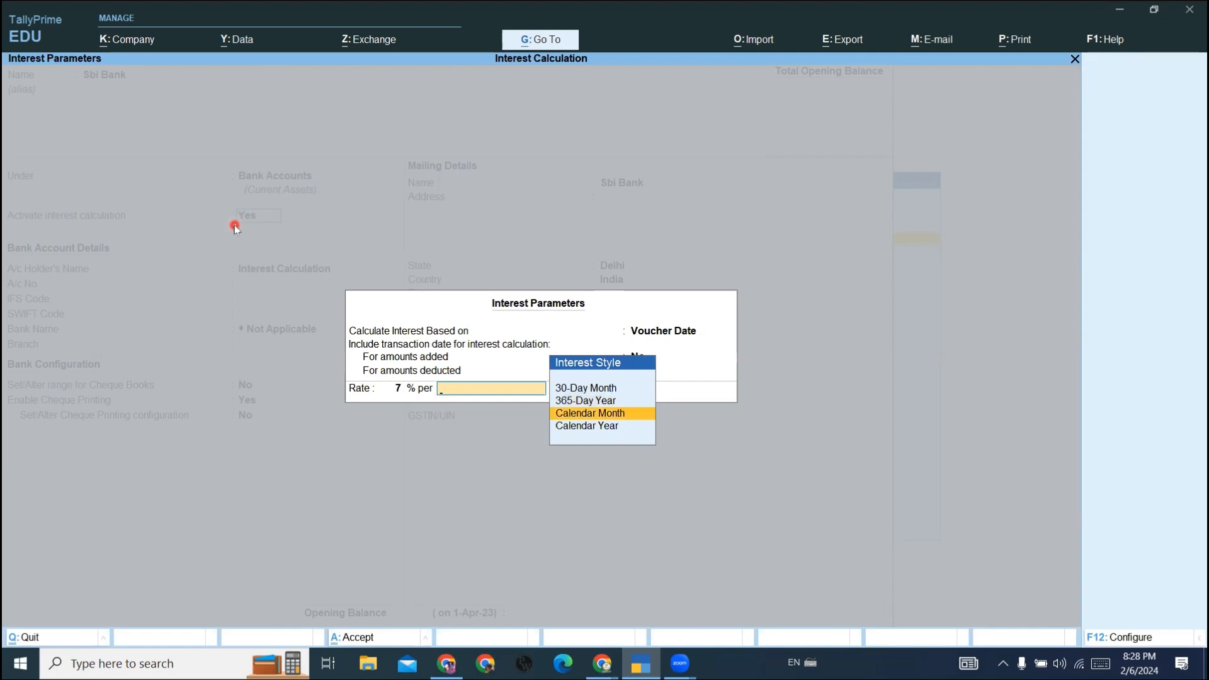
key("Down")
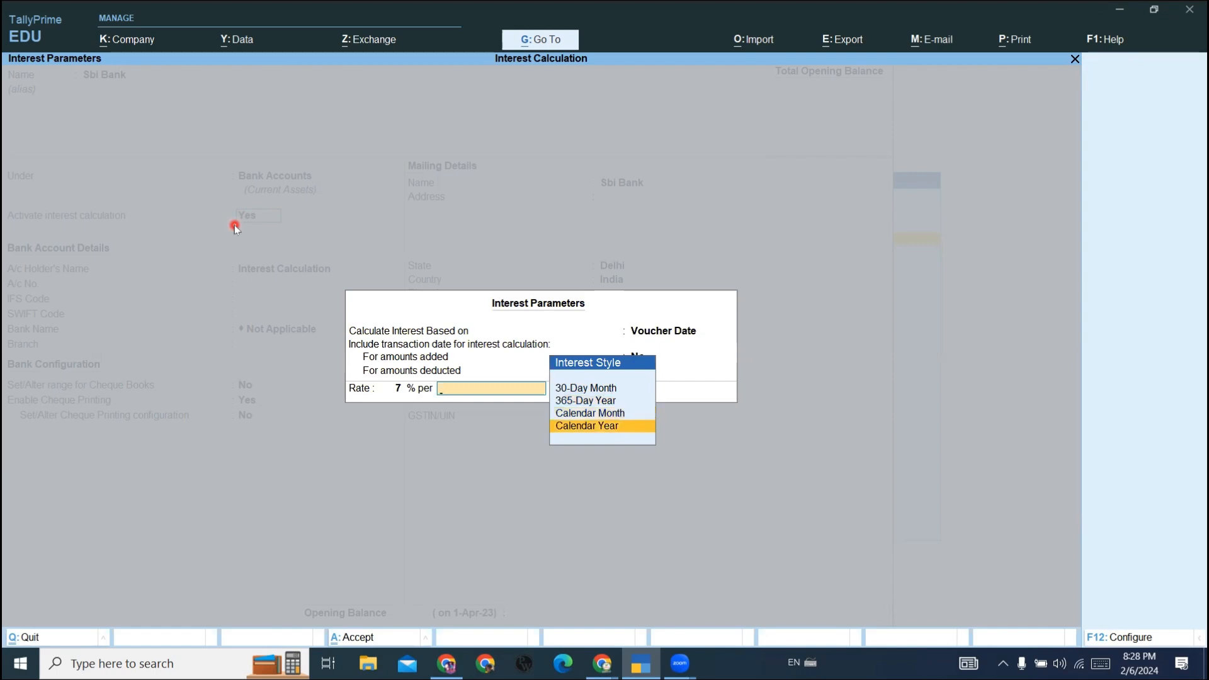
key("Up")
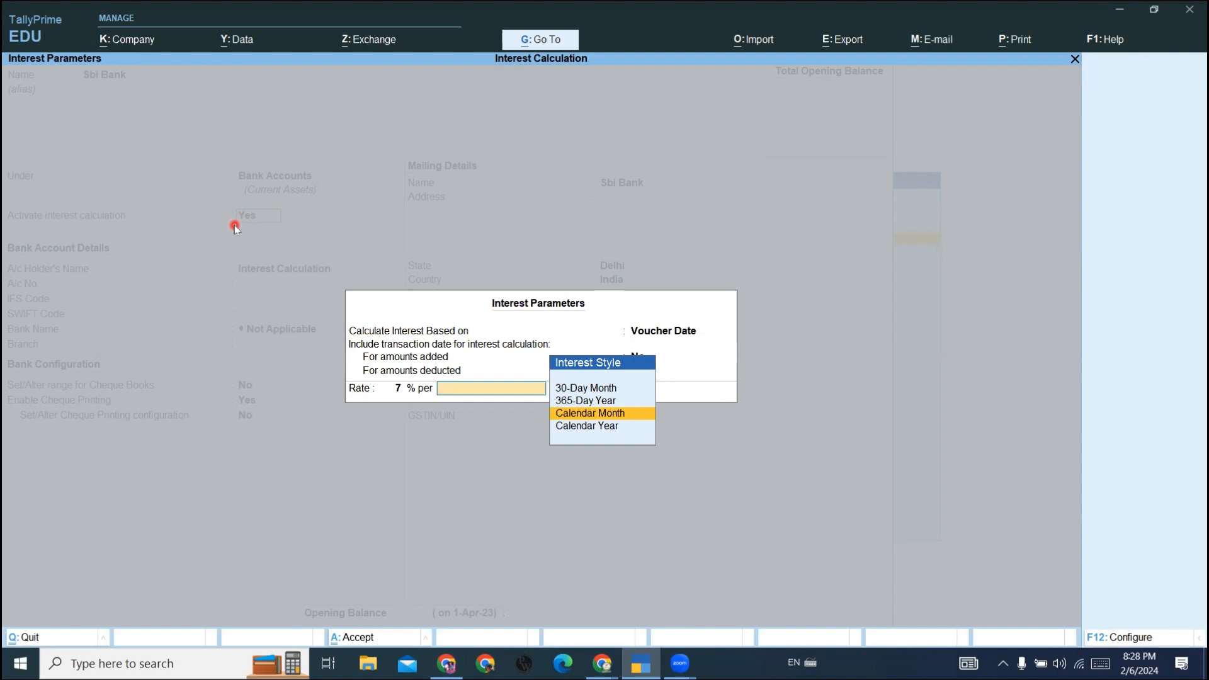
key("Down")
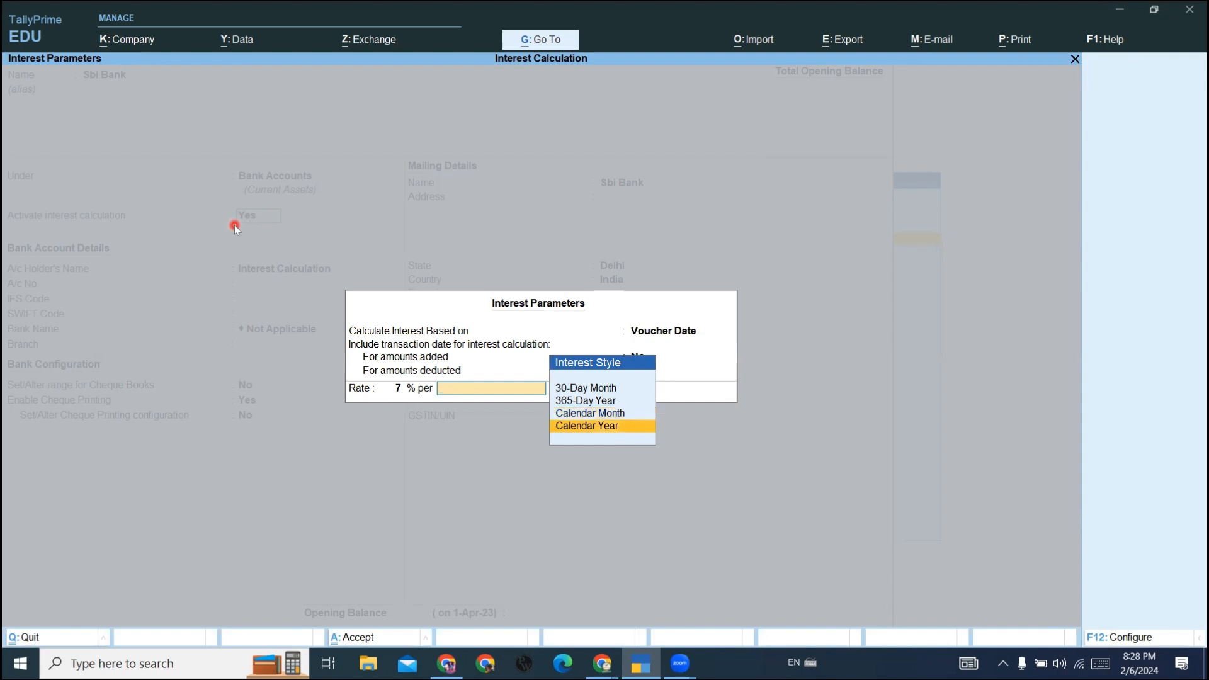
key("Up")
key("Up")
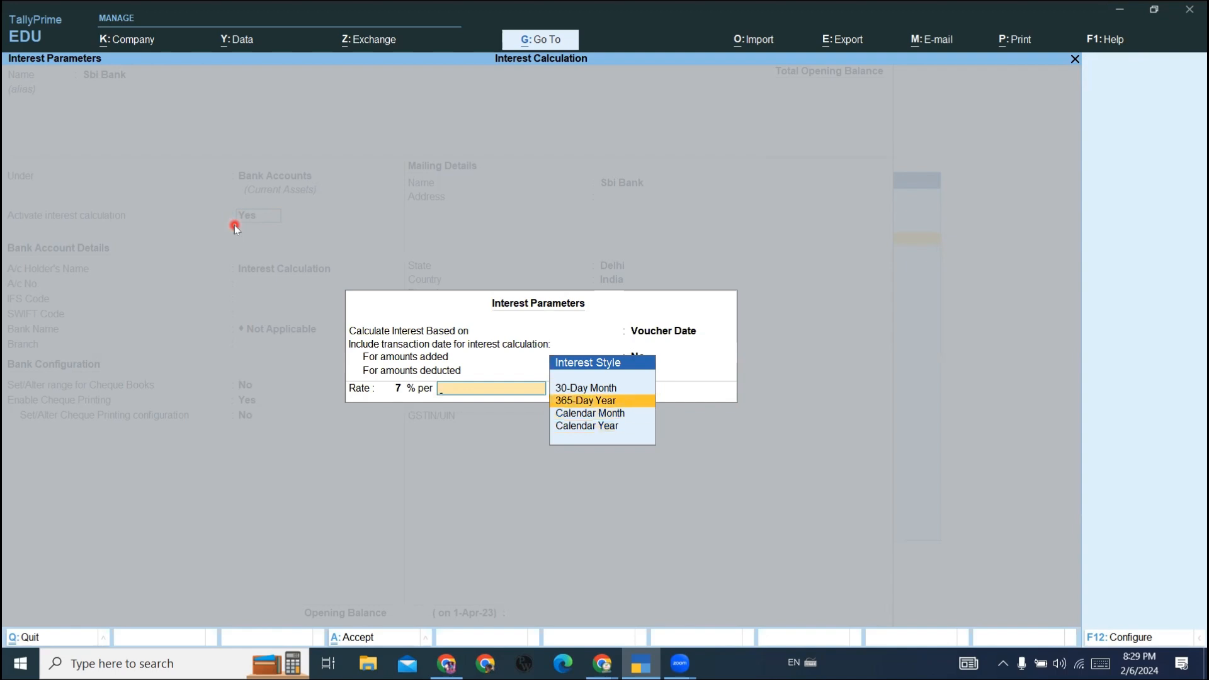
key("Return")
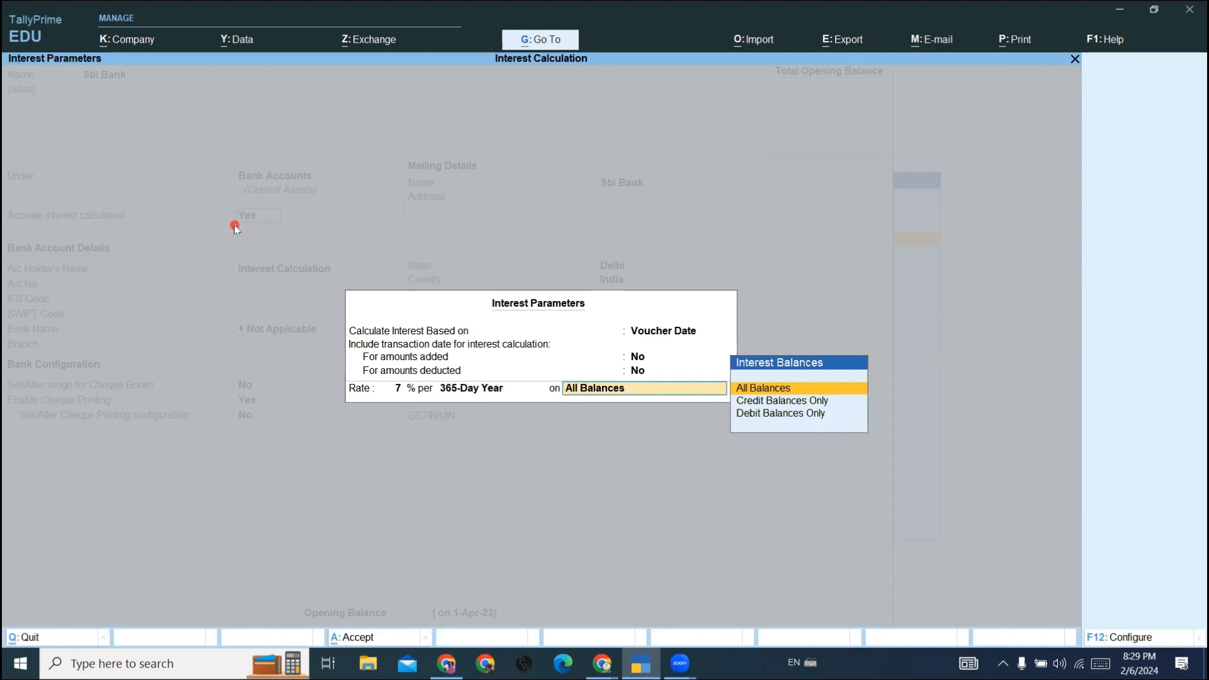
key("Return")
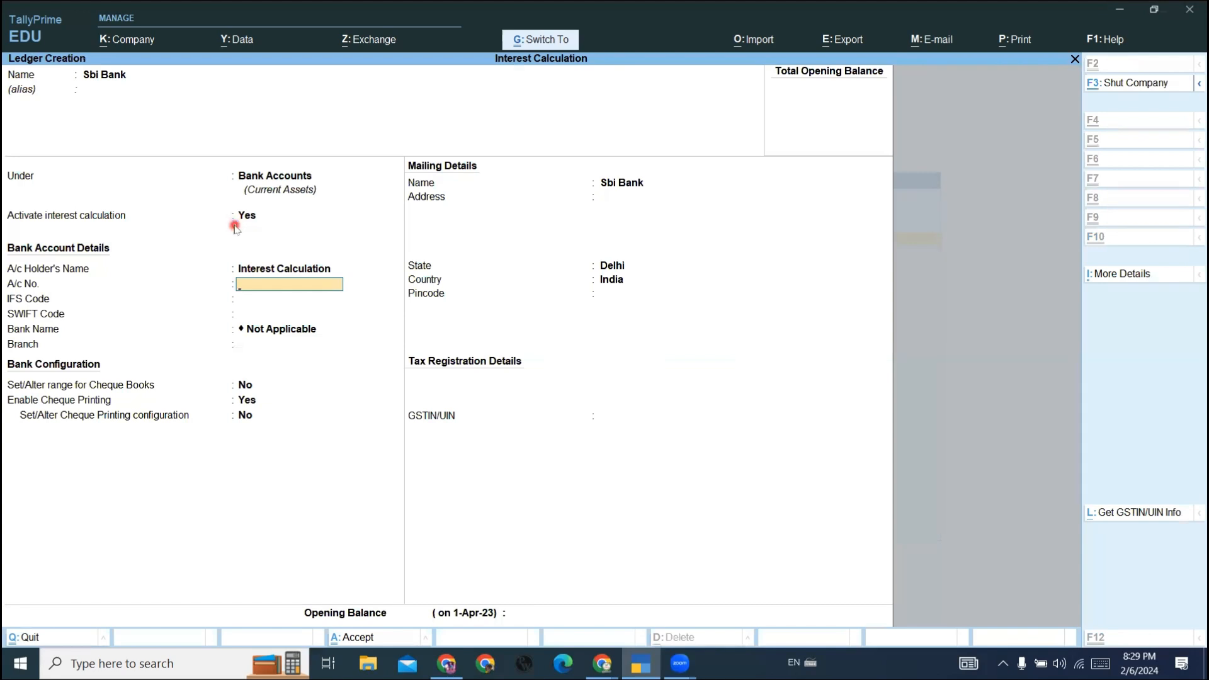
key("ctrl+a")
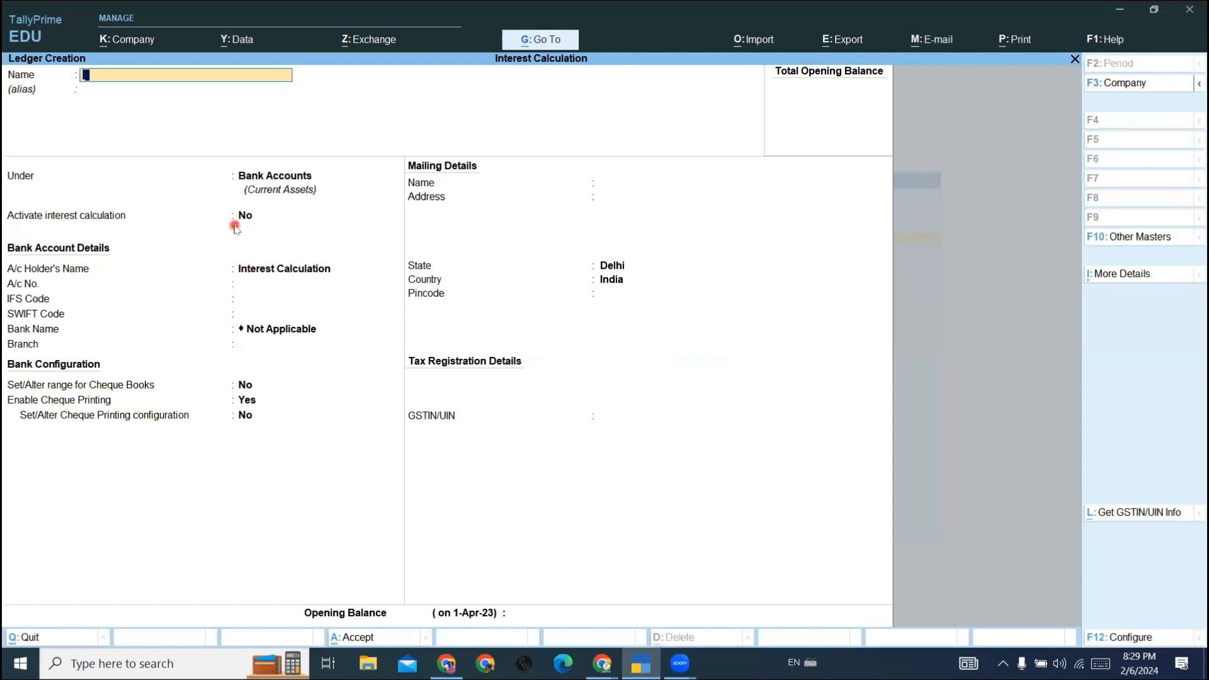
- Reopen the saved Sbi Bank ledger, set its opening balance to 2,00,000 Dr, save it and return to the Gateway of Tally
key("Page_Up")
key("Return")
key("Return")
key("Return")
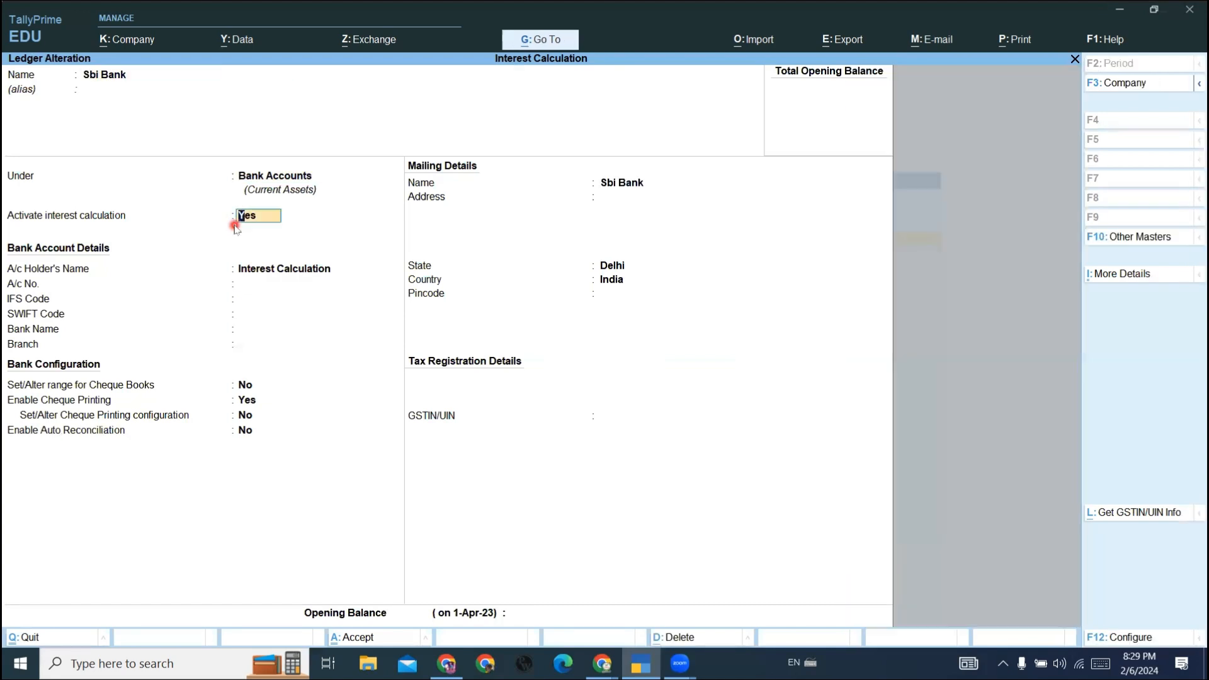
key("Return")
key("Return")
key("Return")
key("Return")
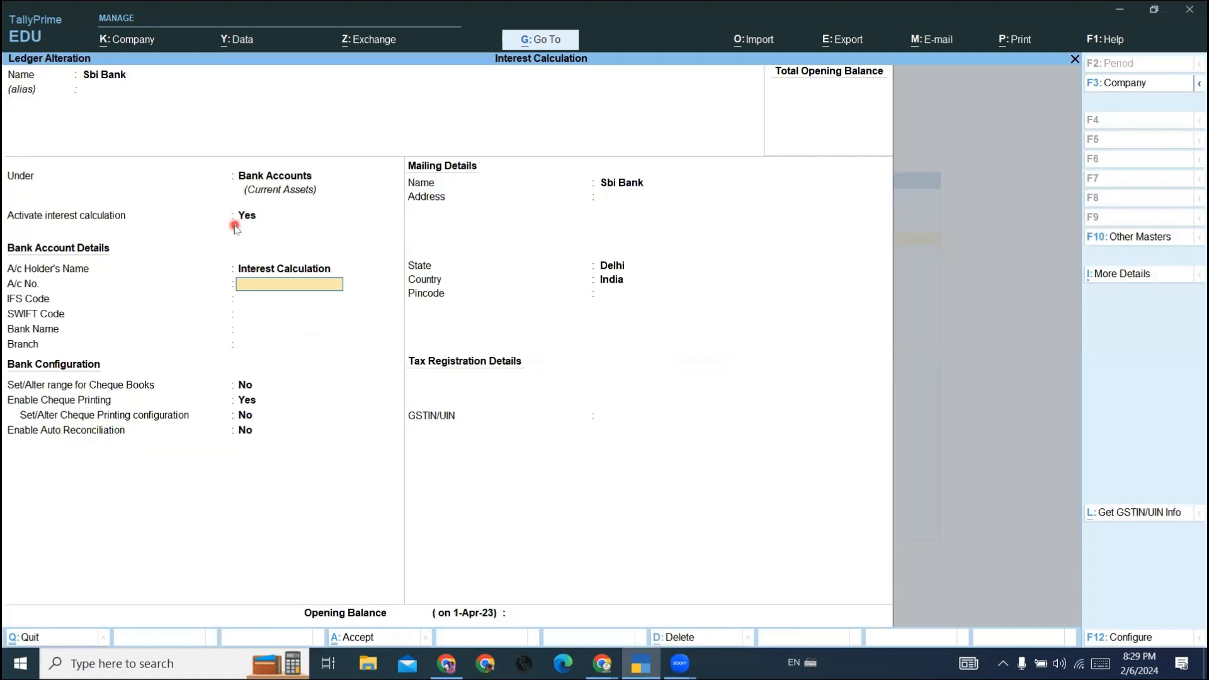
key("Return")
key("Return")
key("Return")
key("Return")
key("Return")
key("Return")
key("Return")
key("Return")
key("Return")
key("Return")
key("Return")
key("Return")
key("Return")
key("Return")
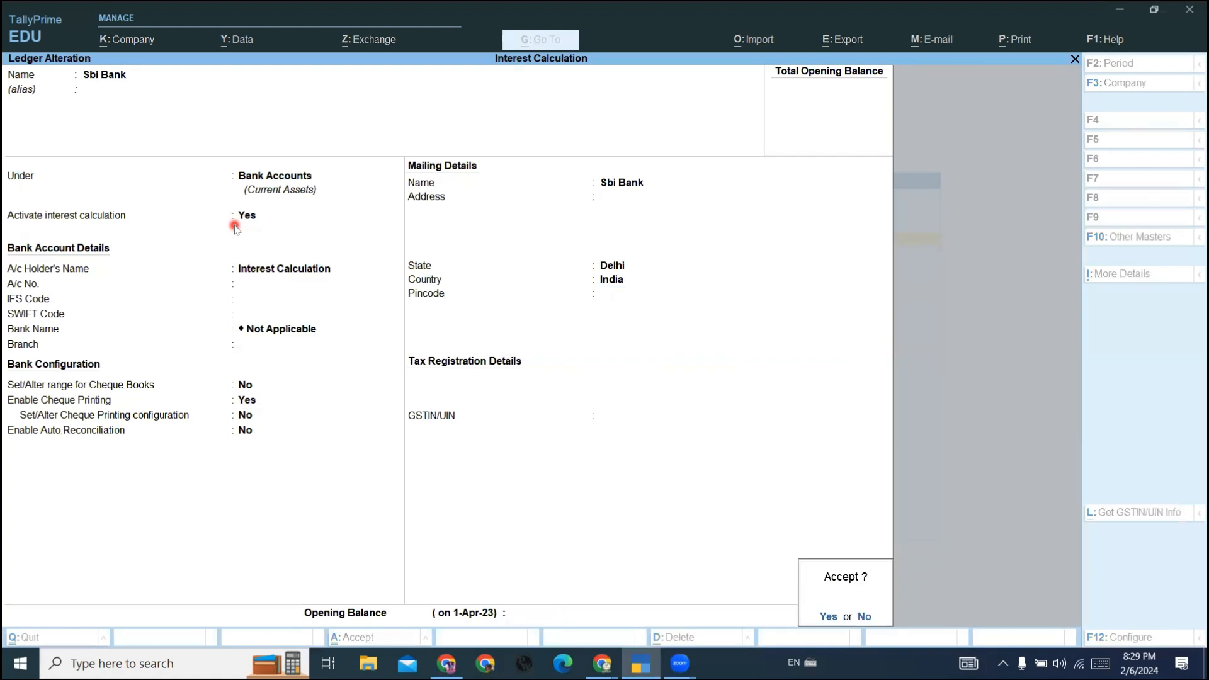
key("Escape")
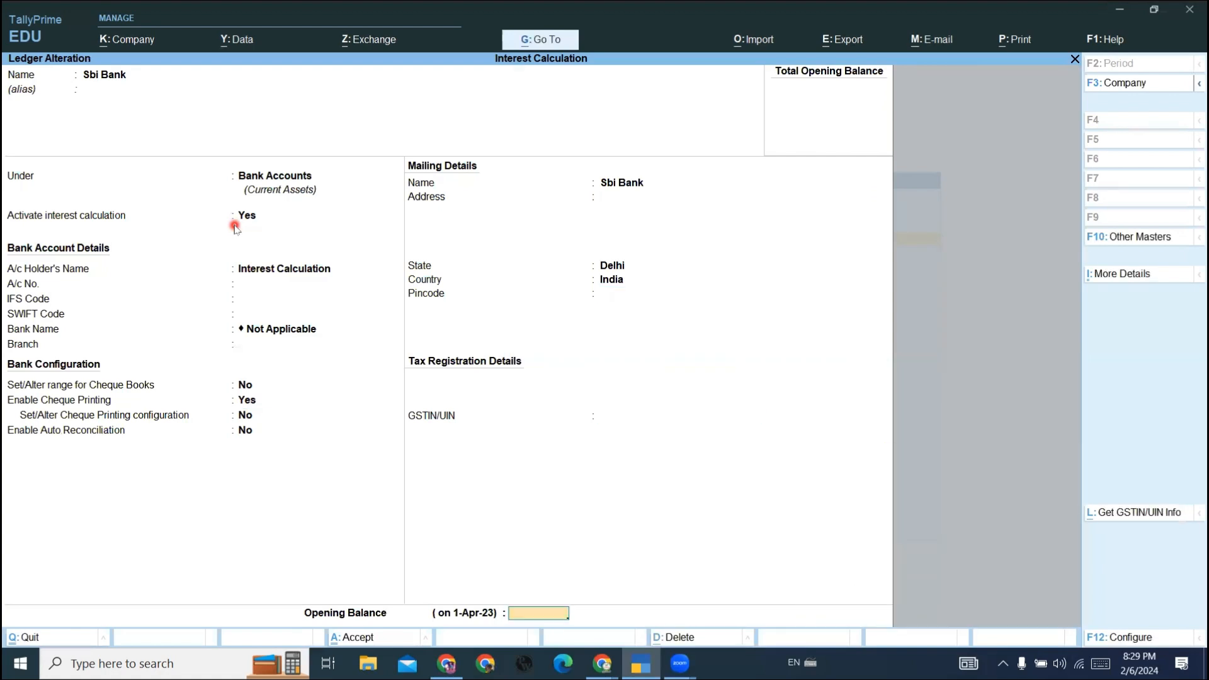
type("200000")
key("Return")
key("Return")
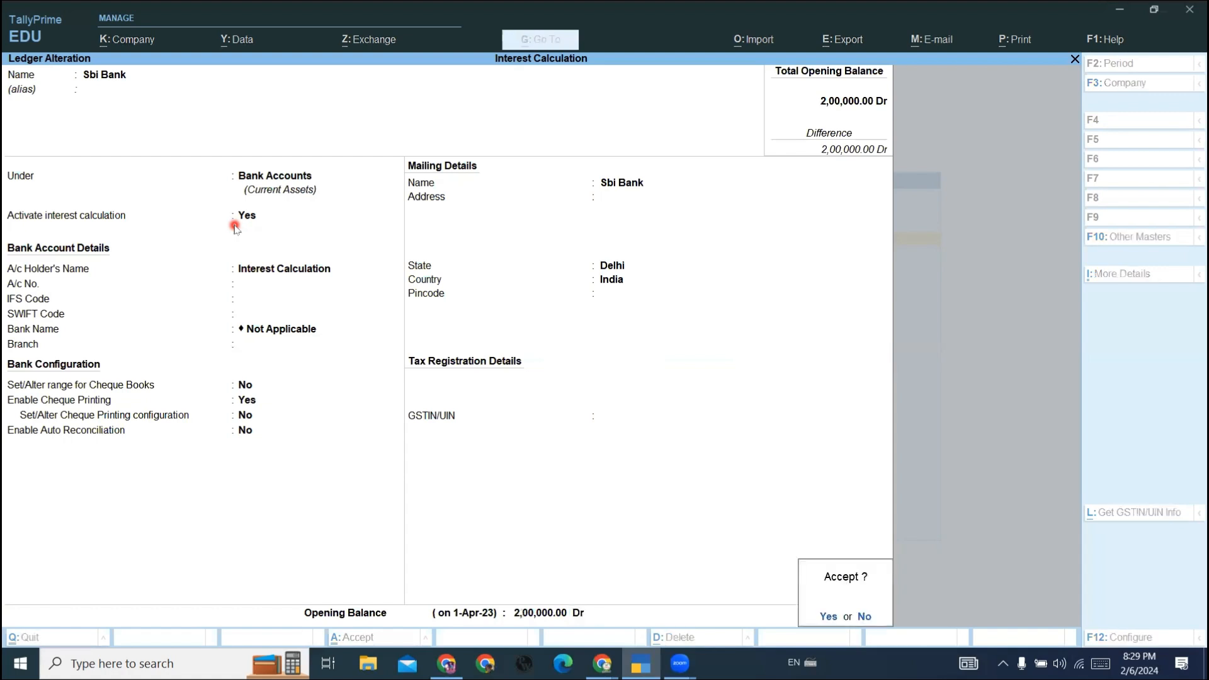
key("y")
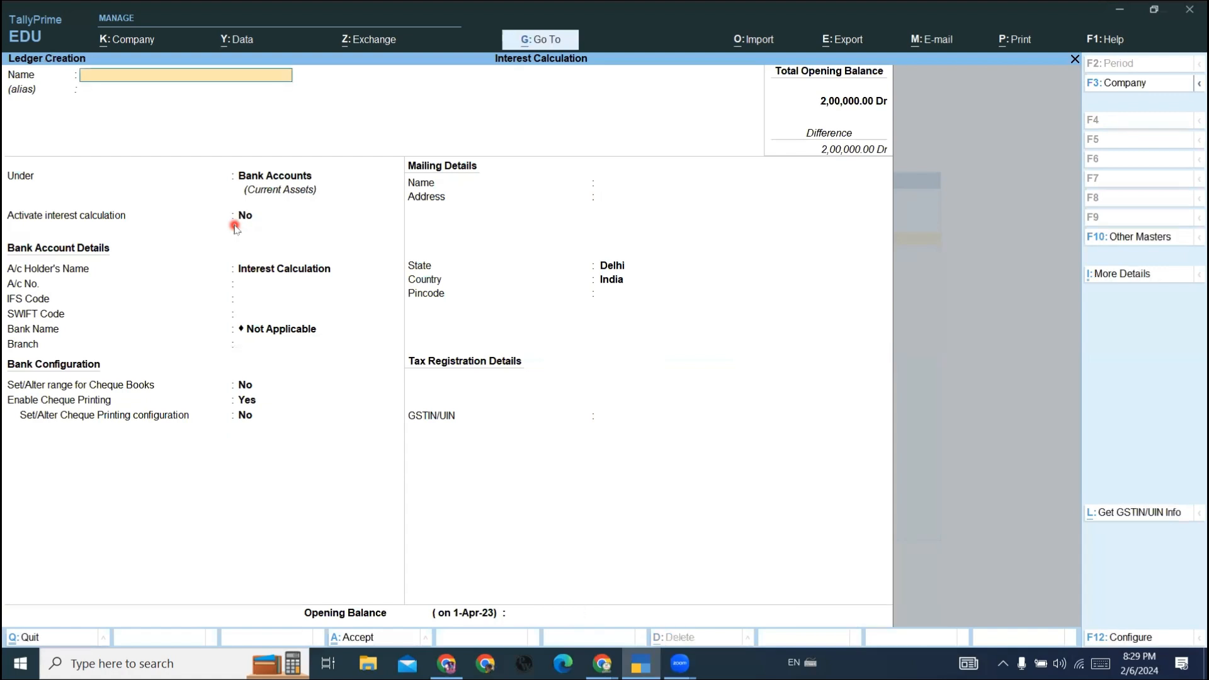
key("Escape")
key("y")
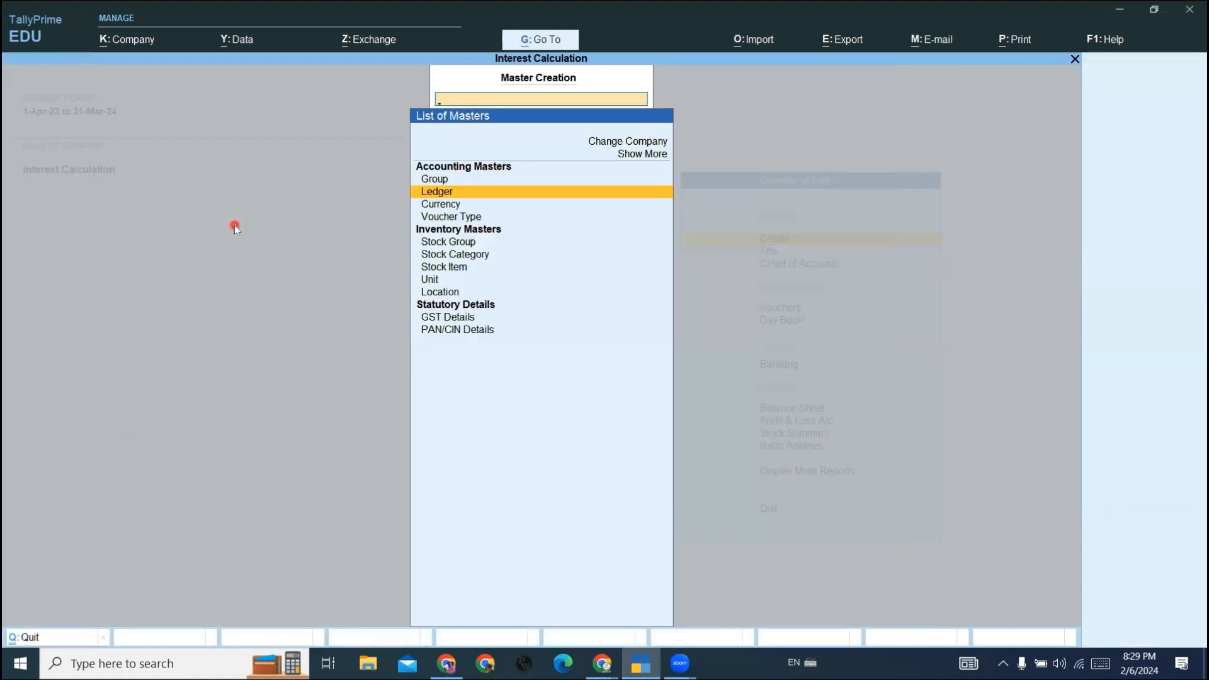
key("Escape")
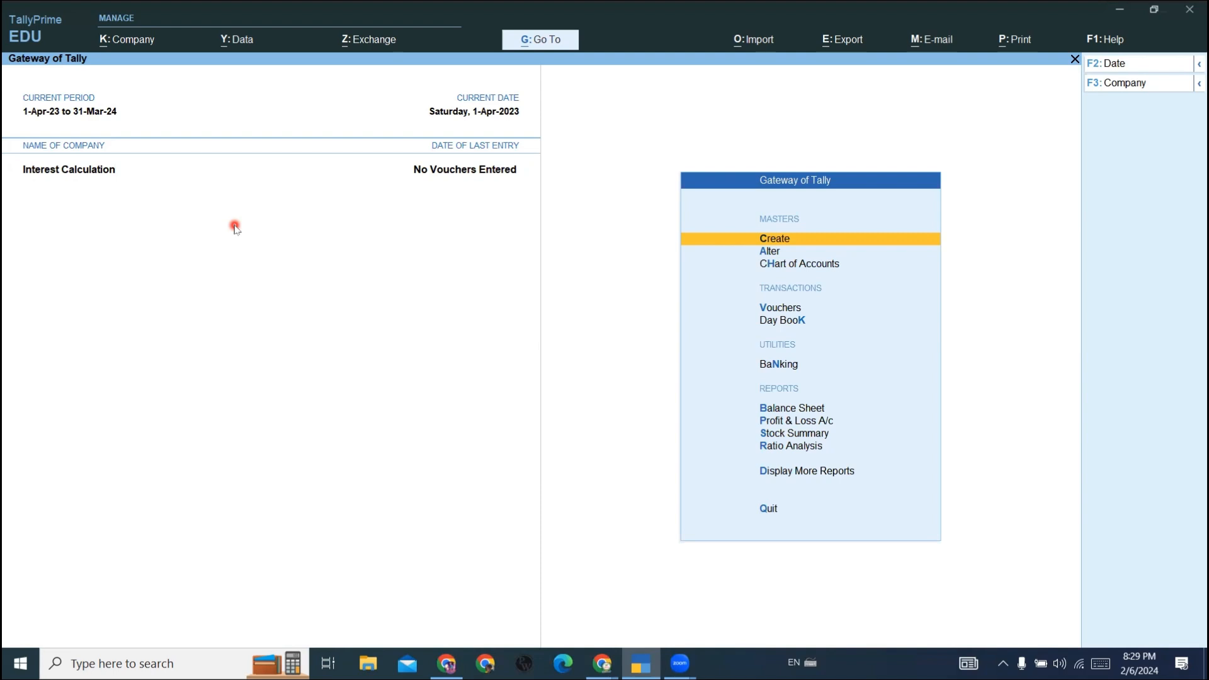
- Open the Statements of Accounts reports under Display More Reports
key("Down")
key("Down")
key("Down")
key("Down")
key("Down")
key("Down")
key("Down")
key("Down")
key("Down")
key("Down")
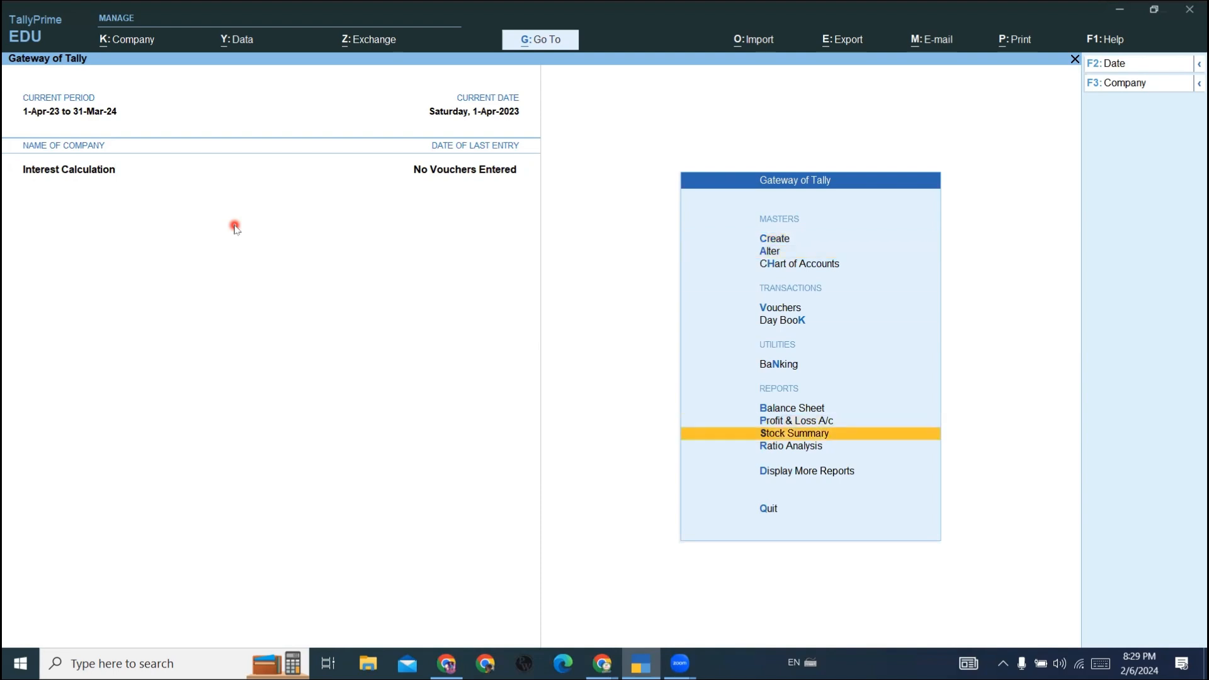
key("Return")
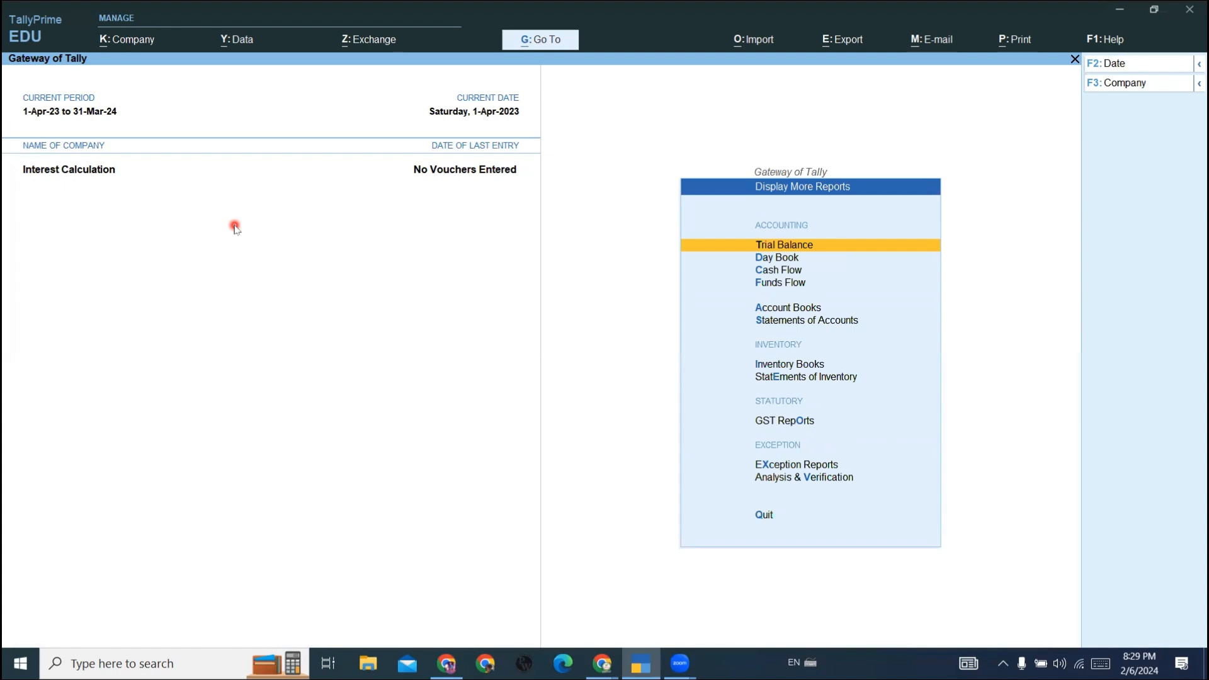
key("Down")
key("Down")
key("Down")
key("Down")
key("Down")
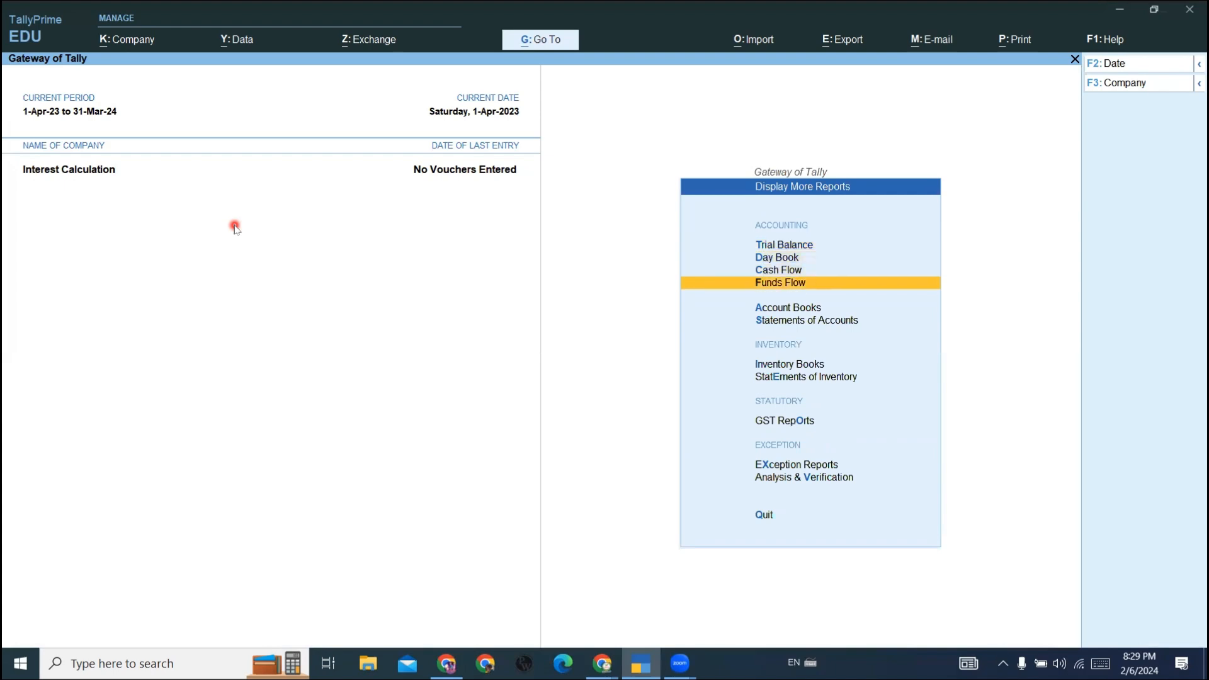
key("Return")
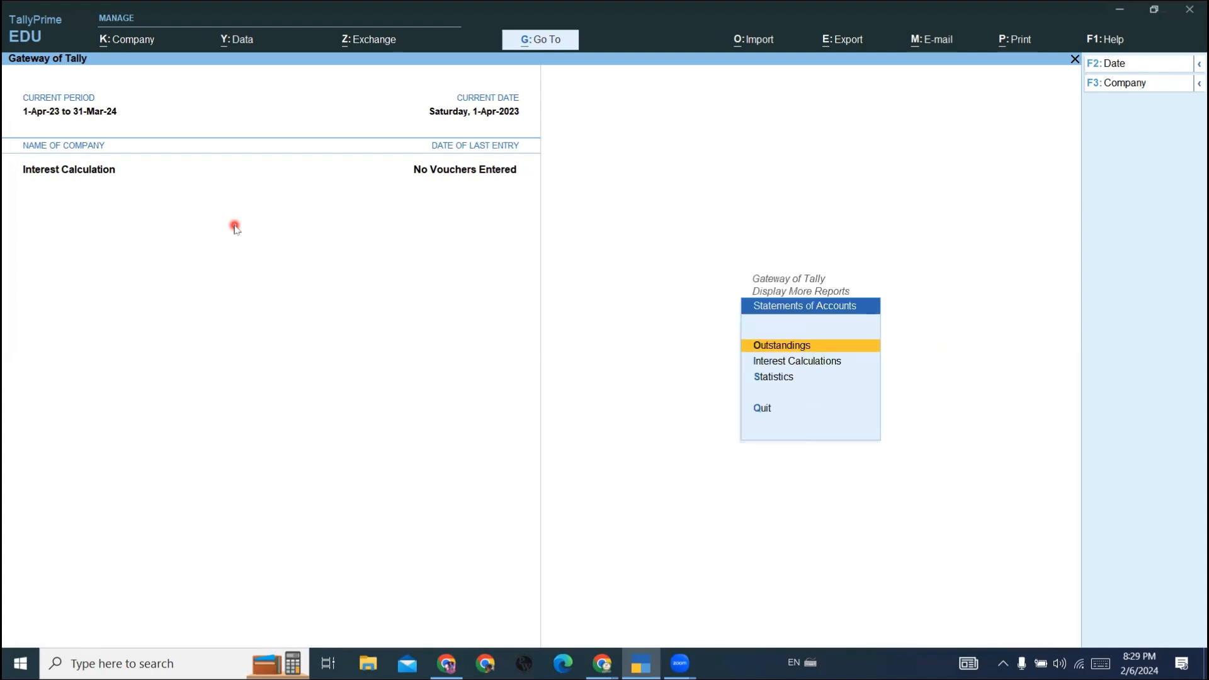
- Open the ledger-wise Interest Calculations report for the Sbi Bank ledger
key("Down")
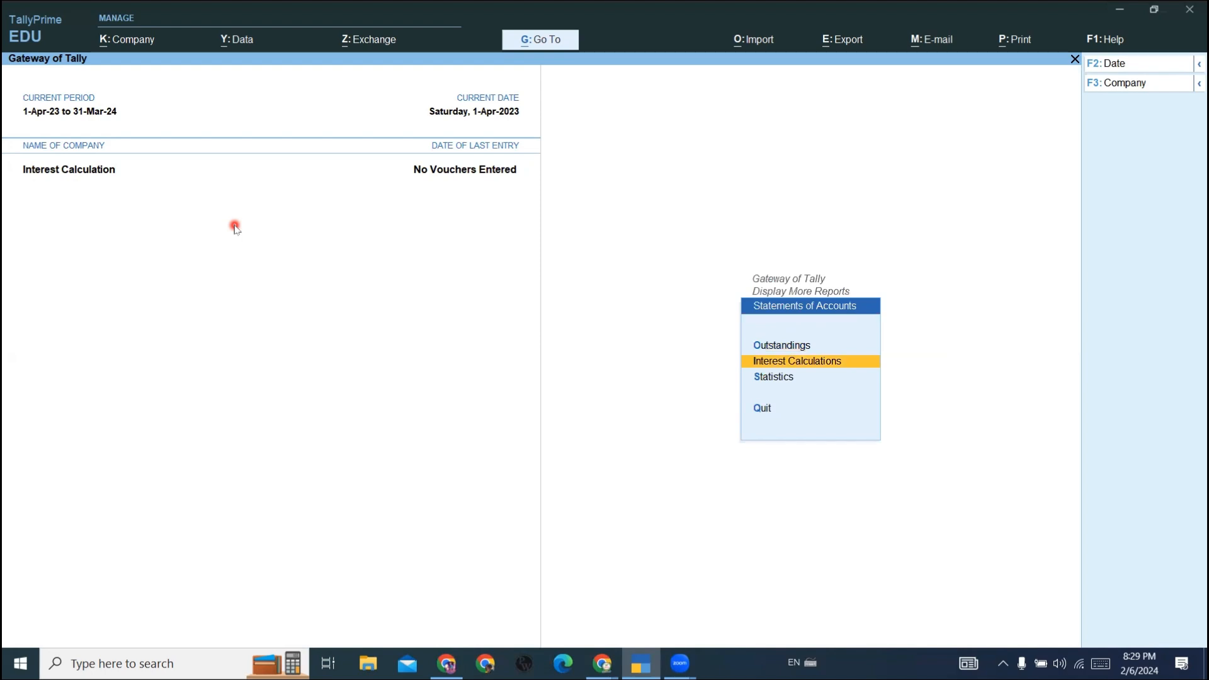
key("Return")
key("Down")
key("Down")
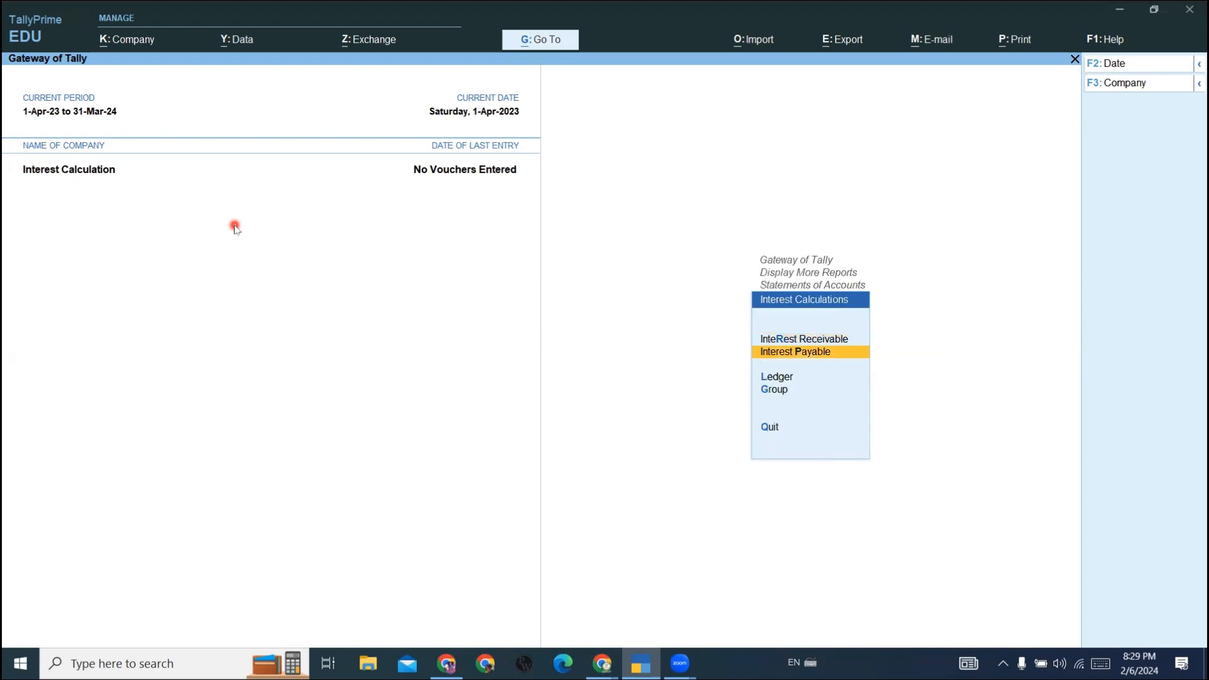
key("Return")
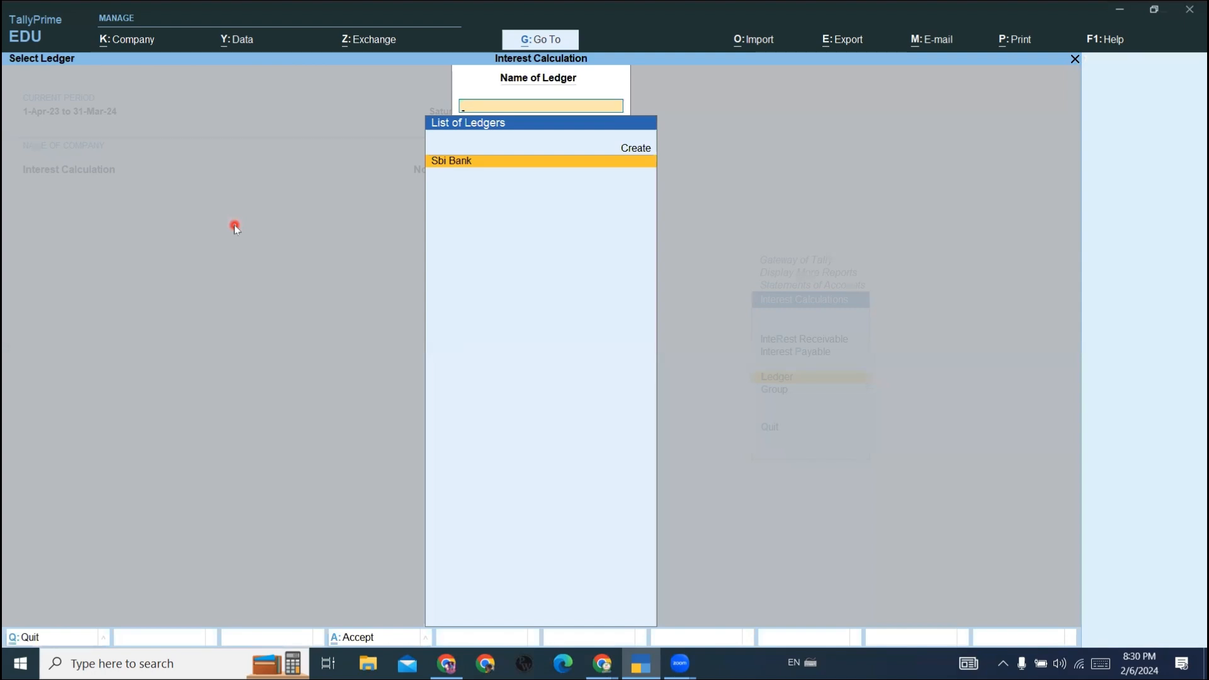
key("Return")
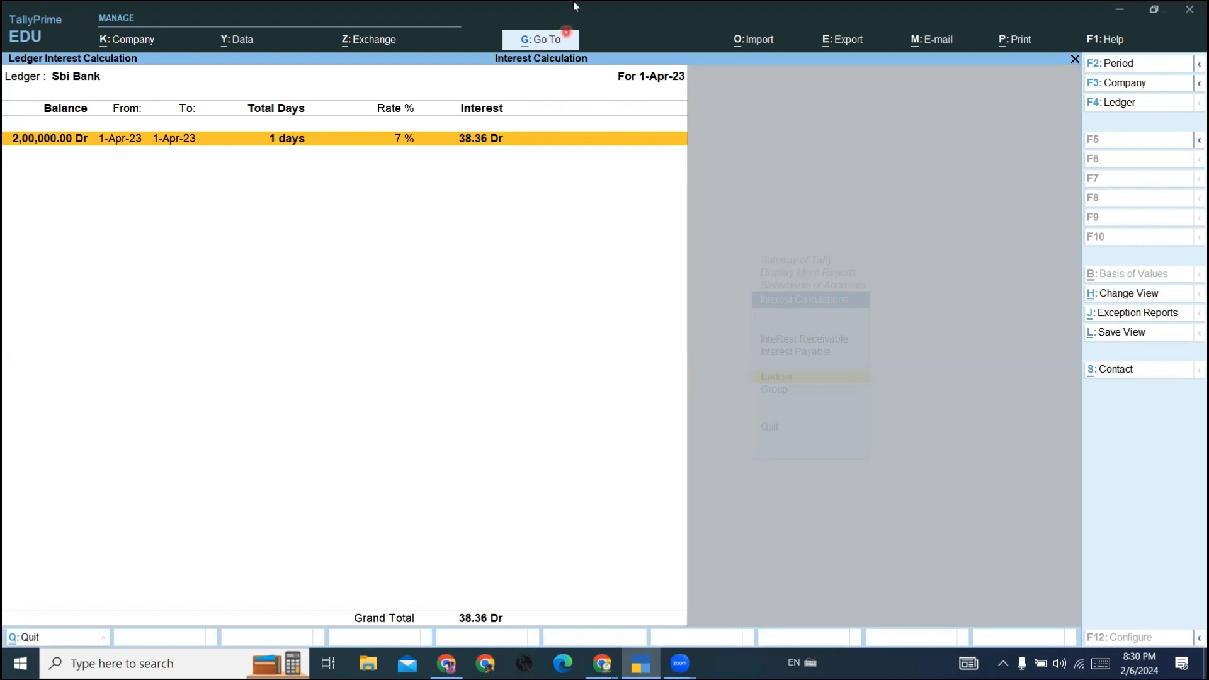
left_click(644, 167)
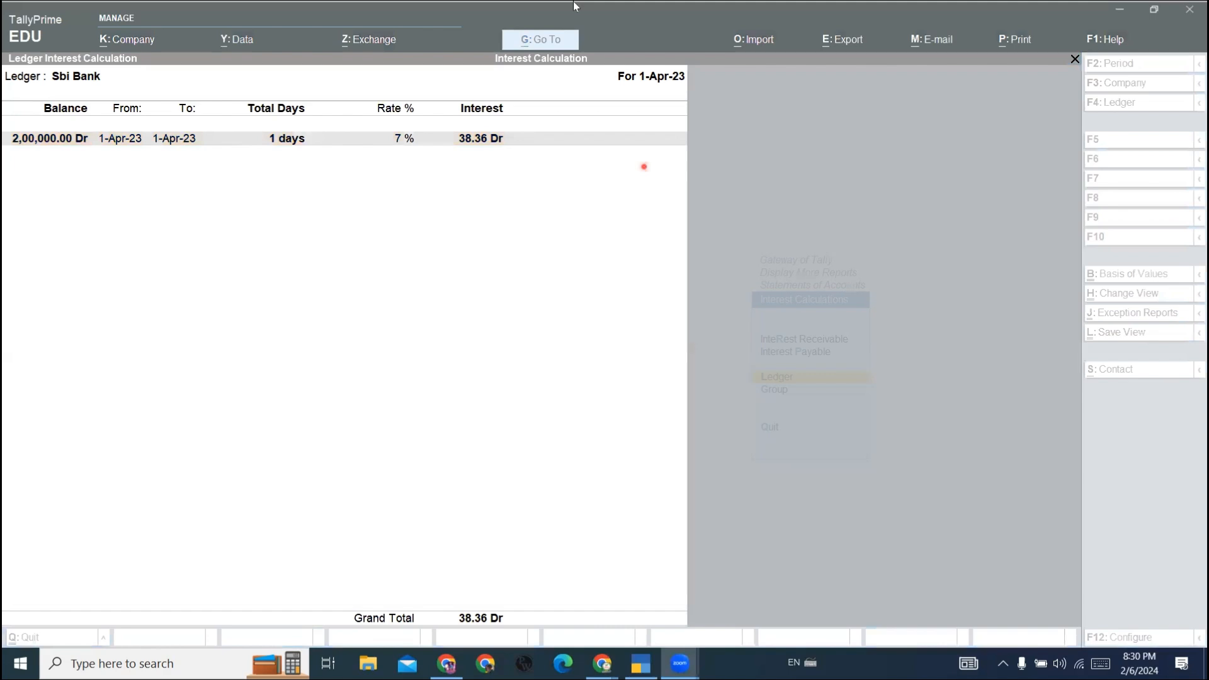
left_click(378, 144)
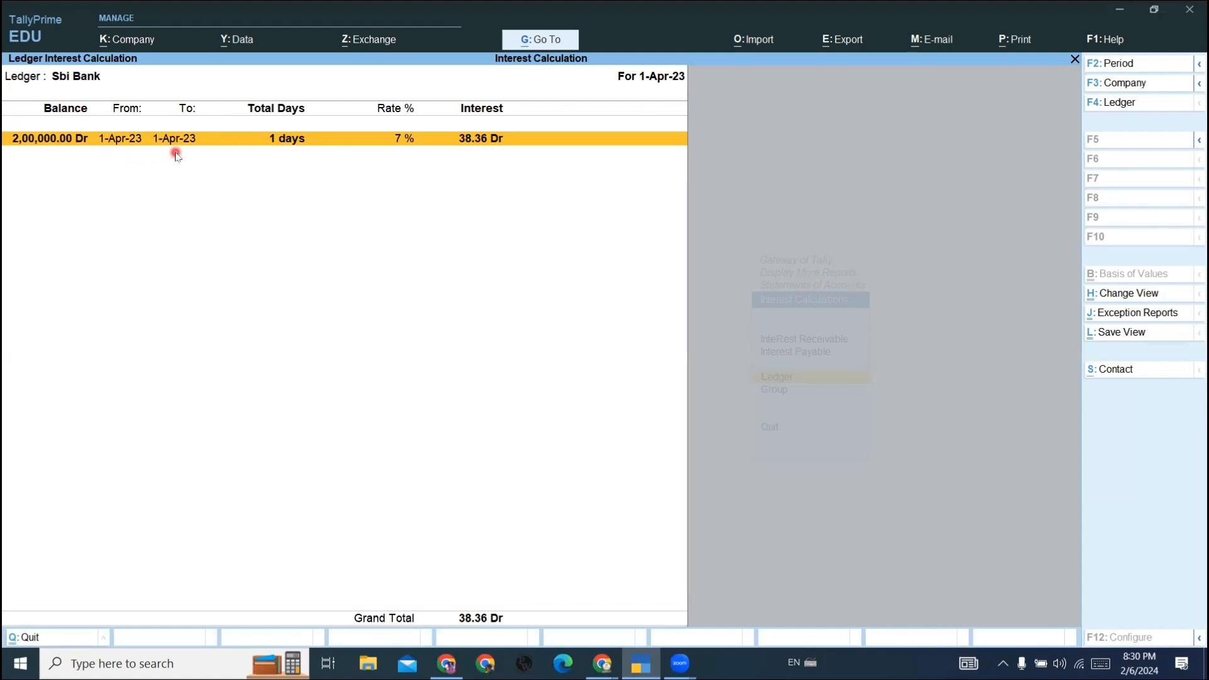
- Change the period of the Sbi Bank interest report to 1-Apr-23 to 1-Jun-23
key("alt+F2")
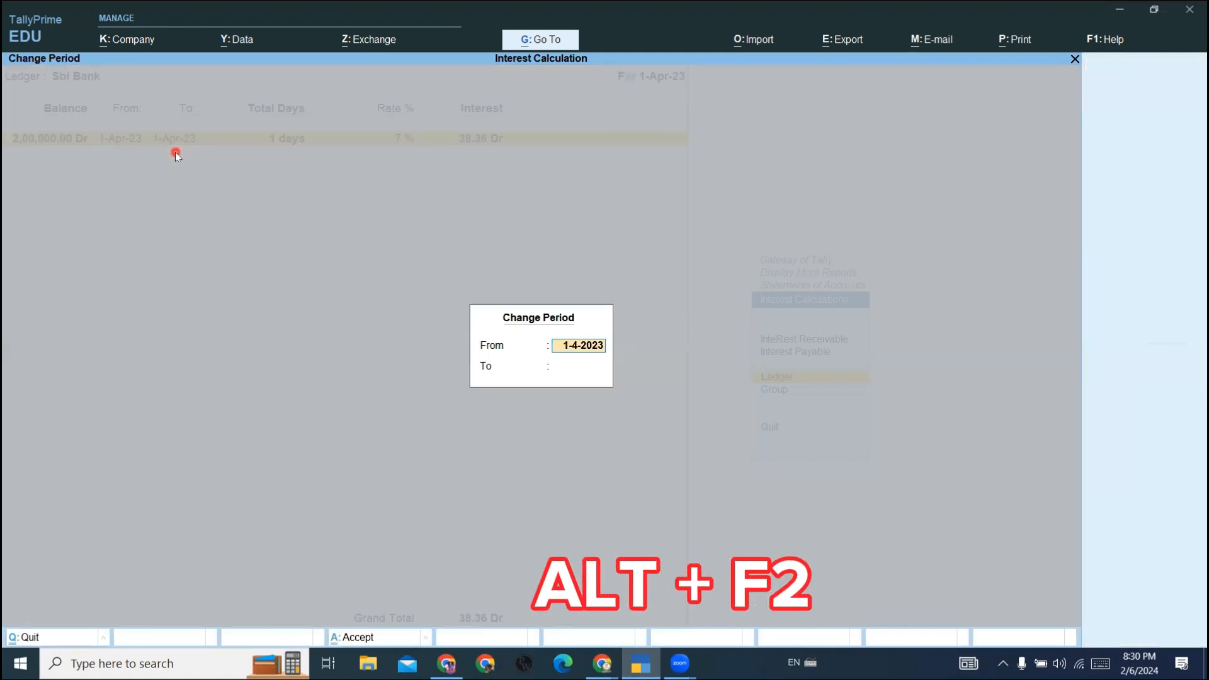
key("Return")
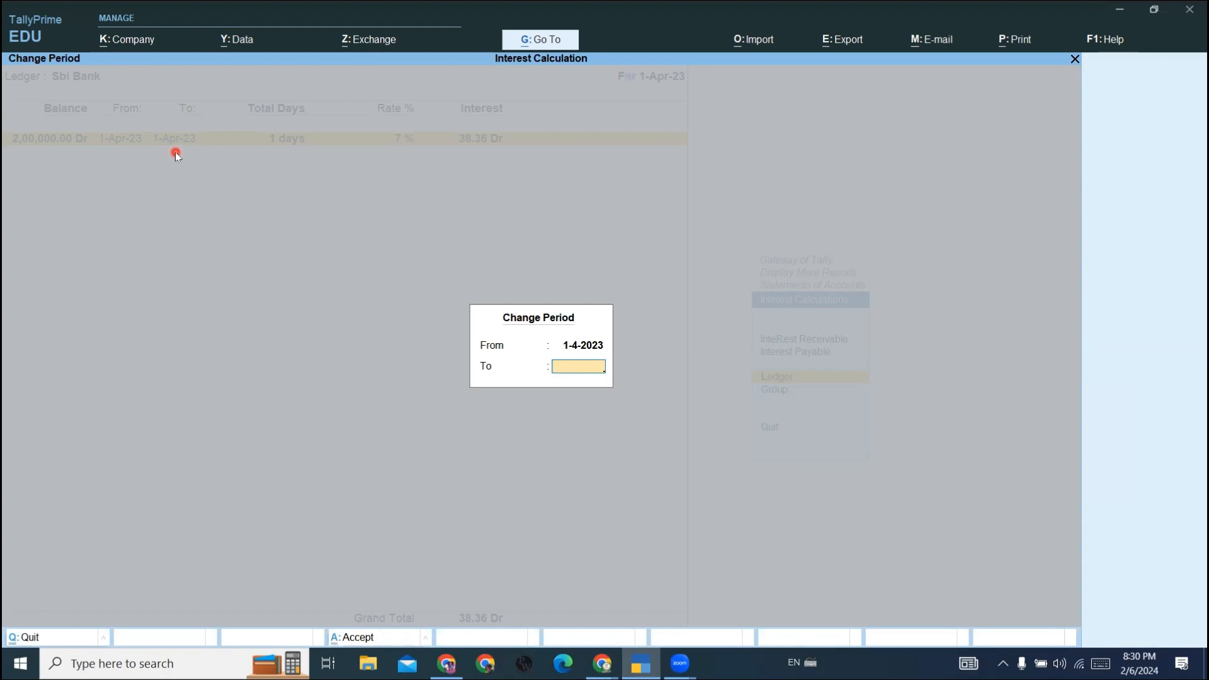
type(".6")
key("Return")
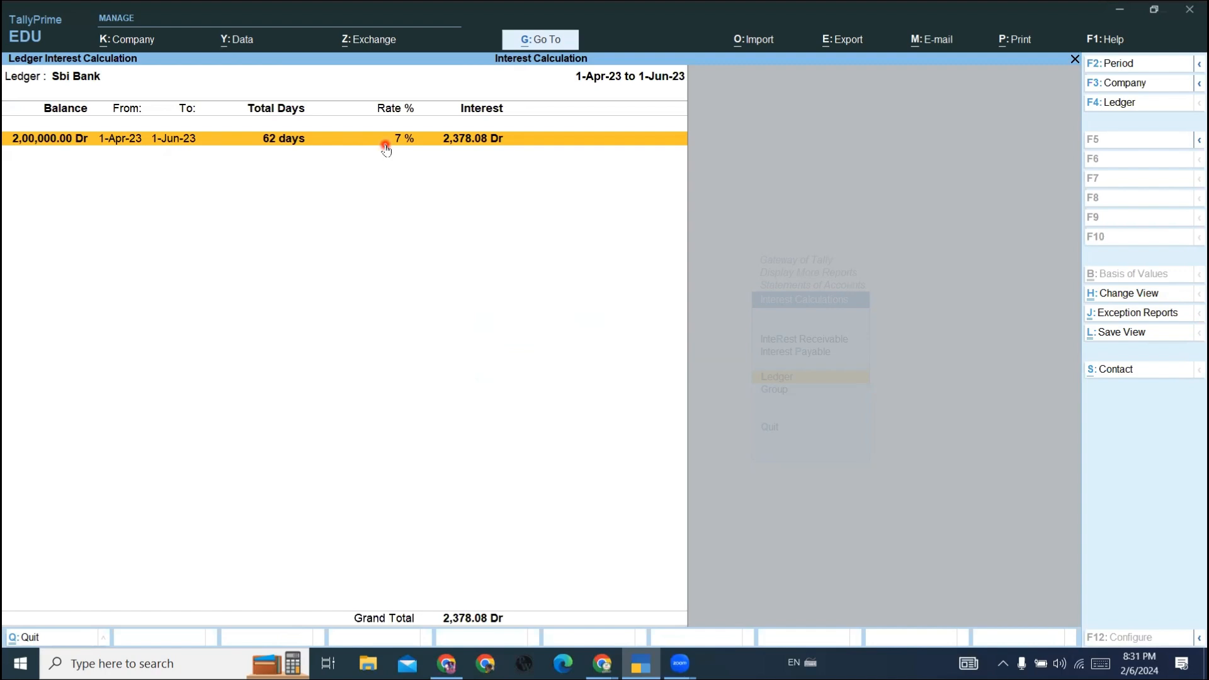
- Close the interest report, return to the Gateway of Tally and open accounting voucher creation
key("Escape")
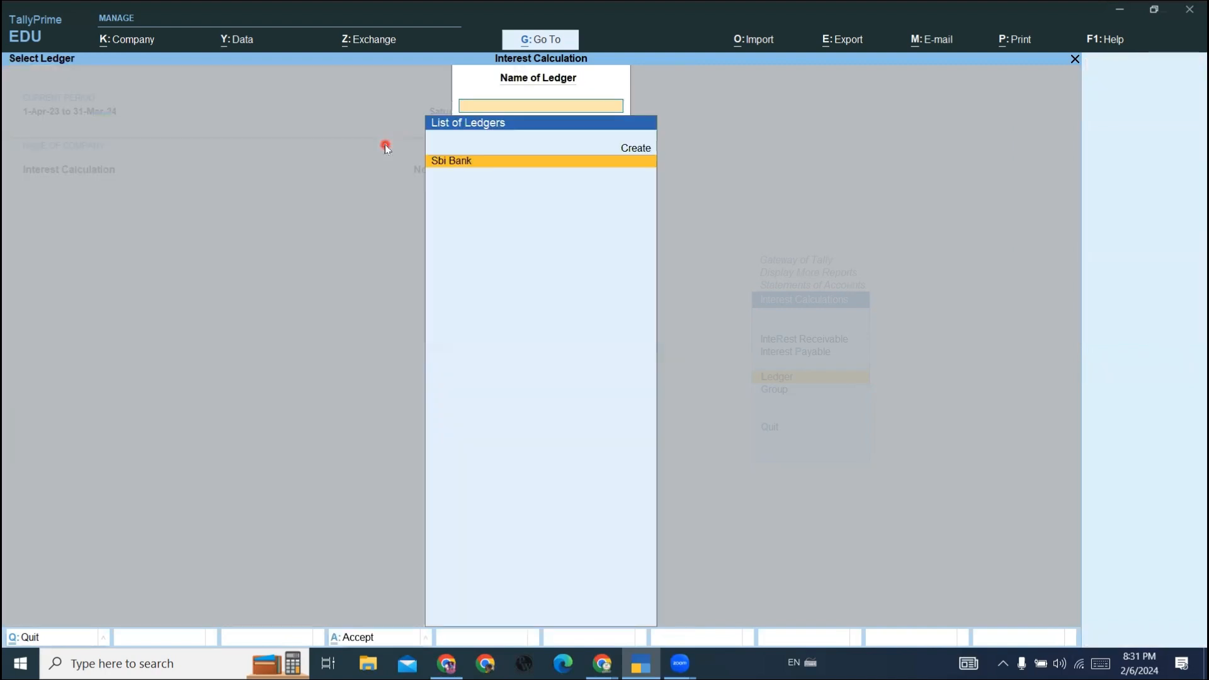
key("Escape")
key("Escape")
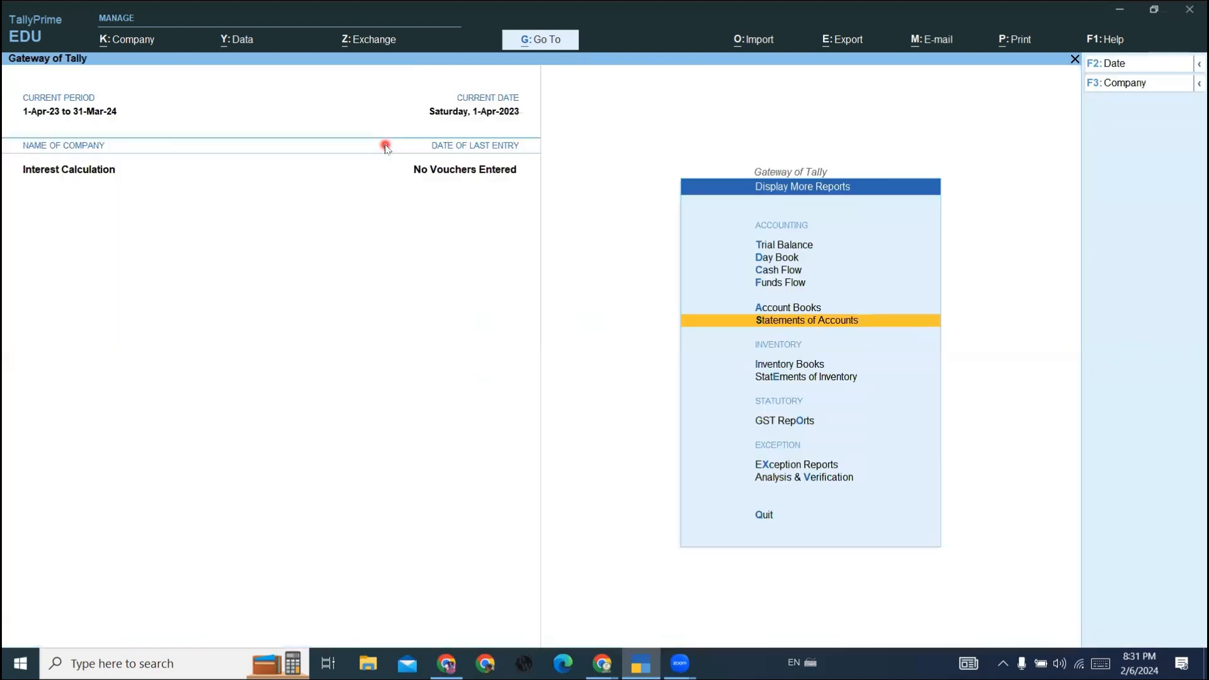
key("Escape")
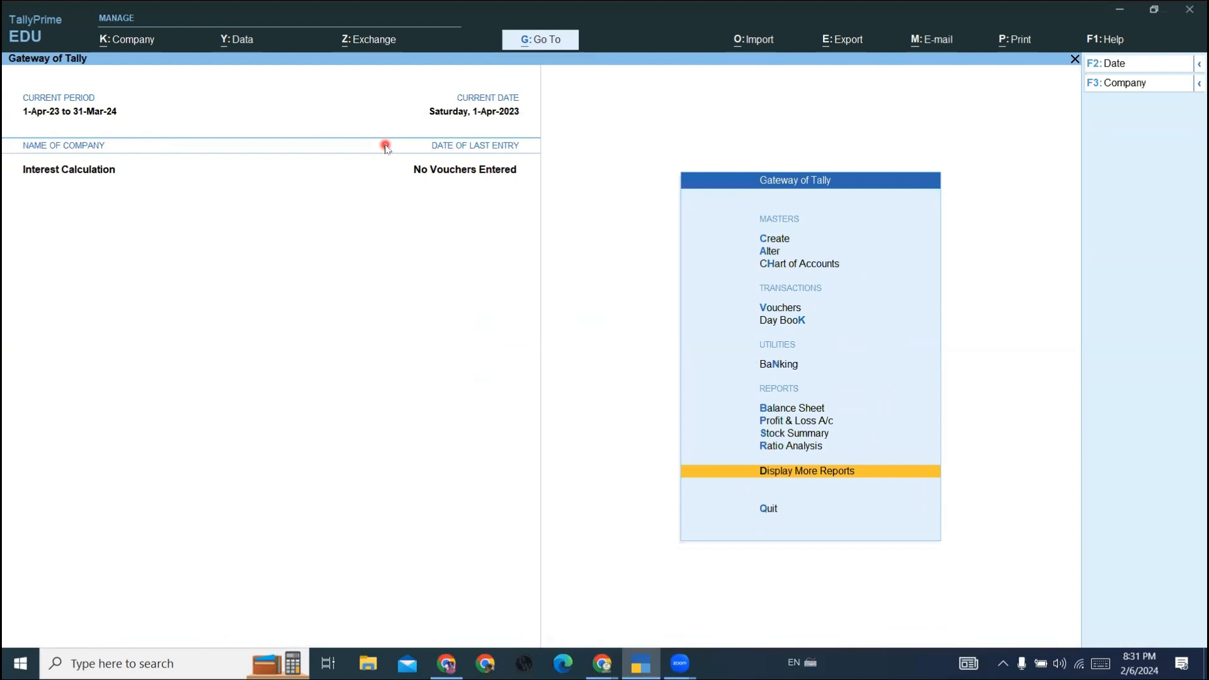
key("Up")
key("Up")
key("Up")
key("Up")
key("Up")
key("Up")
key("Up")
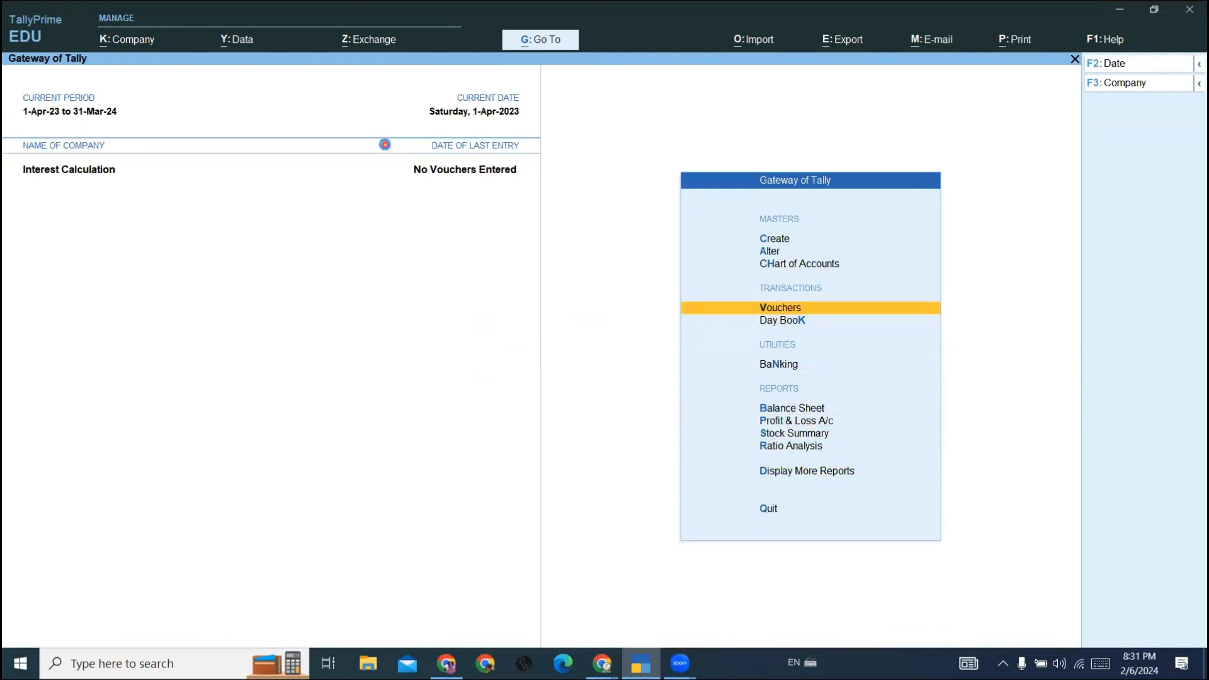
key("Return")
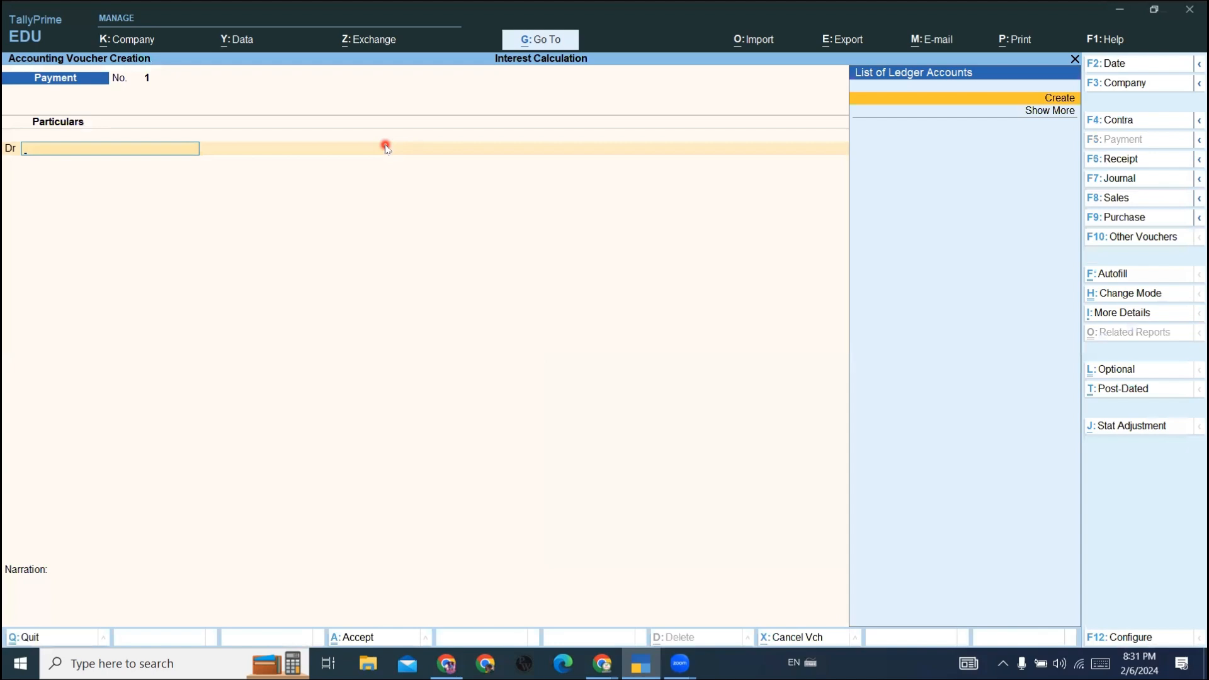
- Create a ledger with the party's name under Sundry Creditors from within the payment voucher and save it
key("Return")
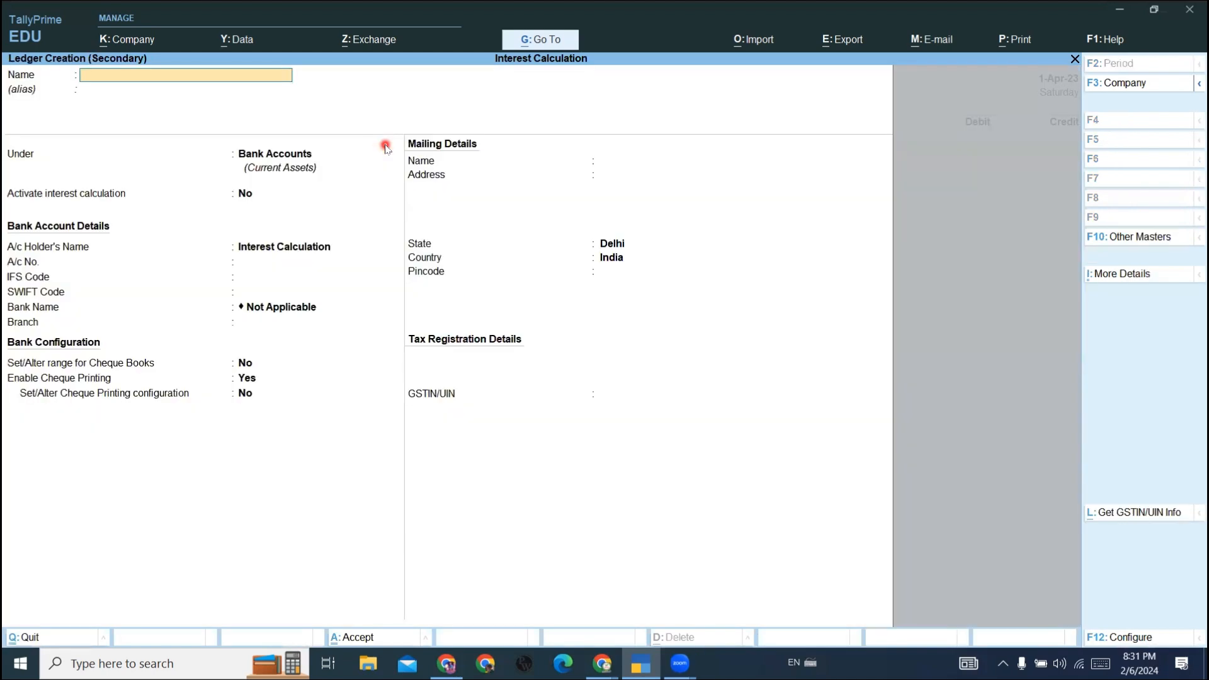
type("Raman")
key("Return")
key("Return")
type("S")
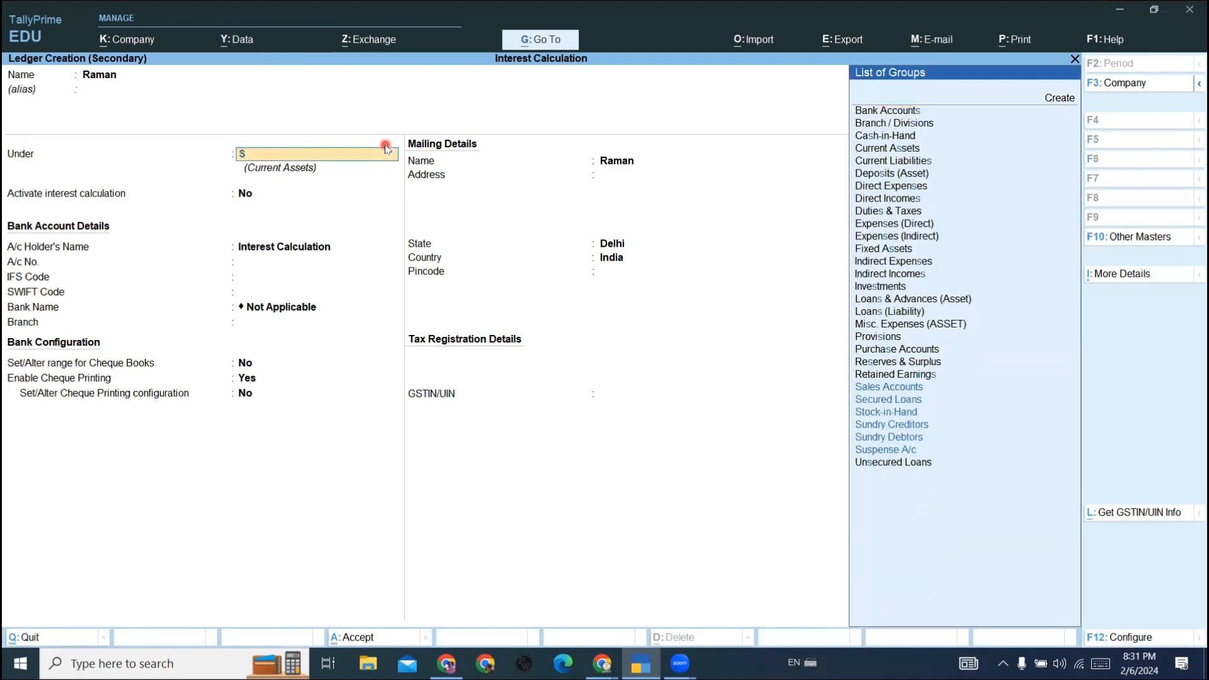
type("un")
key("Return")
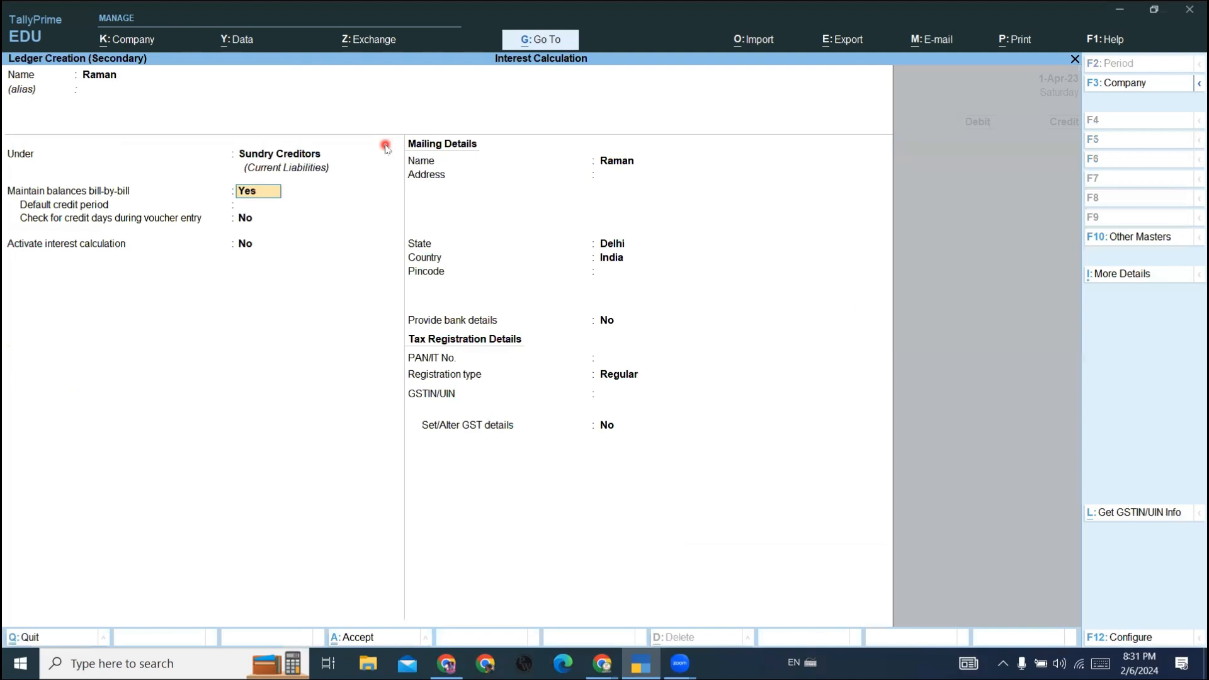
key("ctrl")
key("ctrl+a")
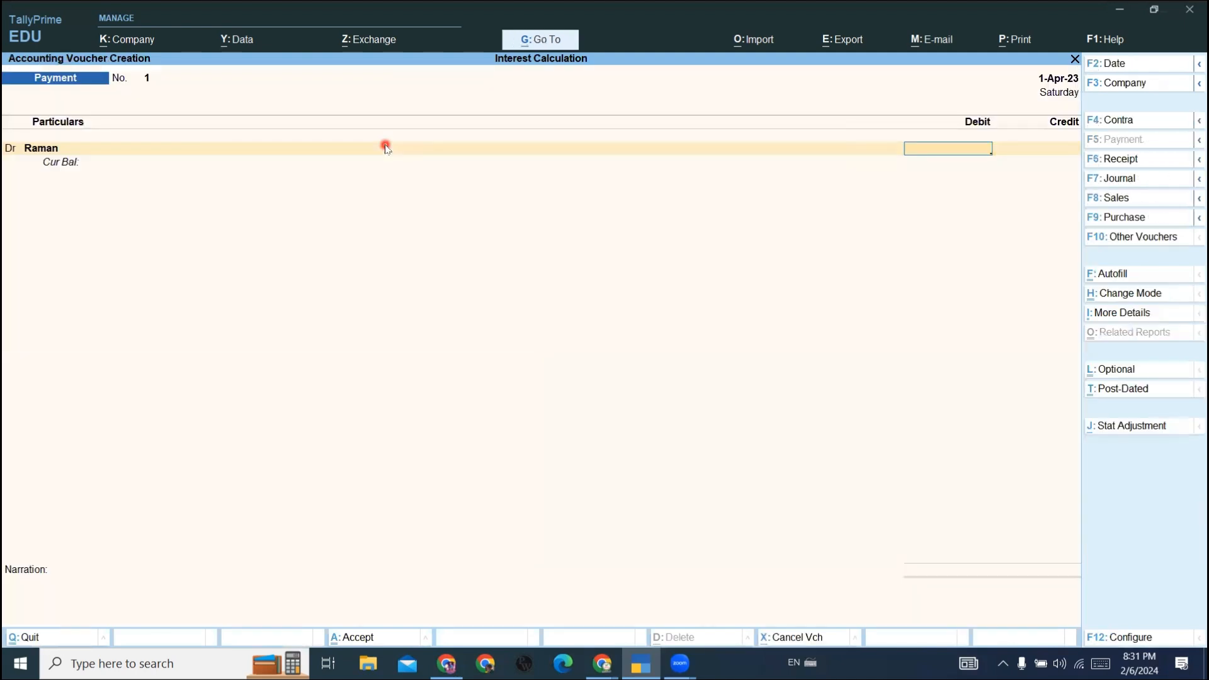
- Debit the new party ledger with 15,000 and allocate the amount On Account in the bill-wise details
type("15000")
key("Return")
key("Return")
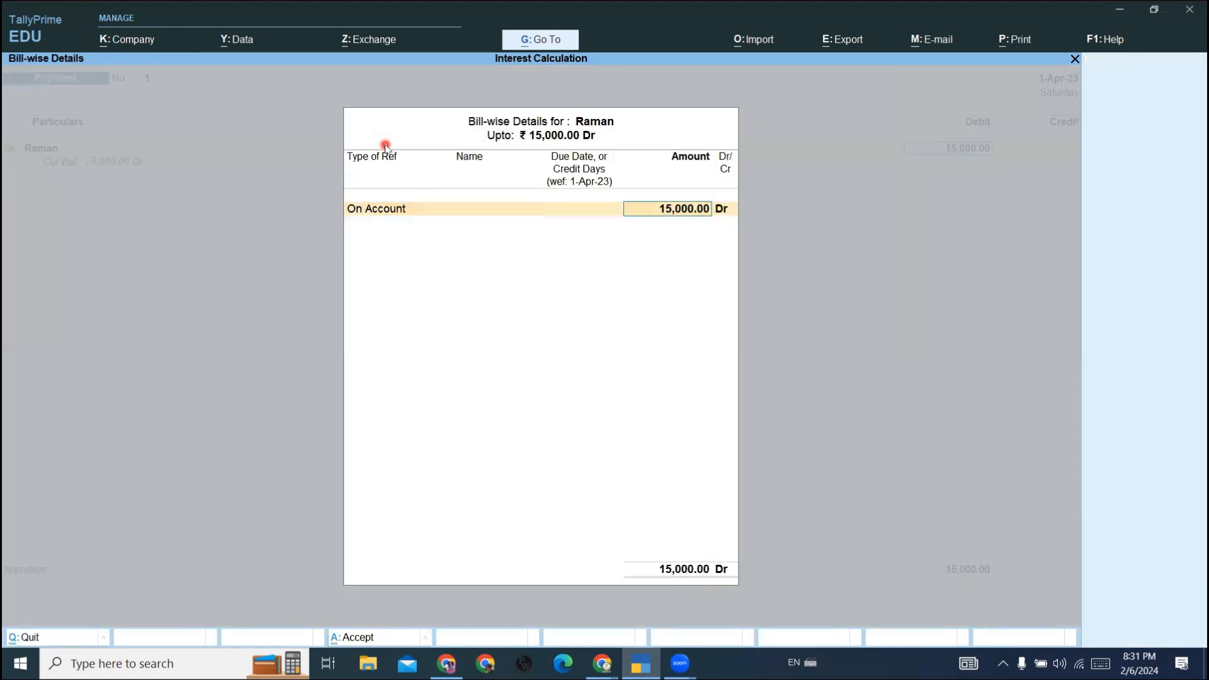
key("Return")
key("Return")
- Credit Sbi Bank with 15,000, keep the Cheque bank allocation and save the payment voucher
key("Return")
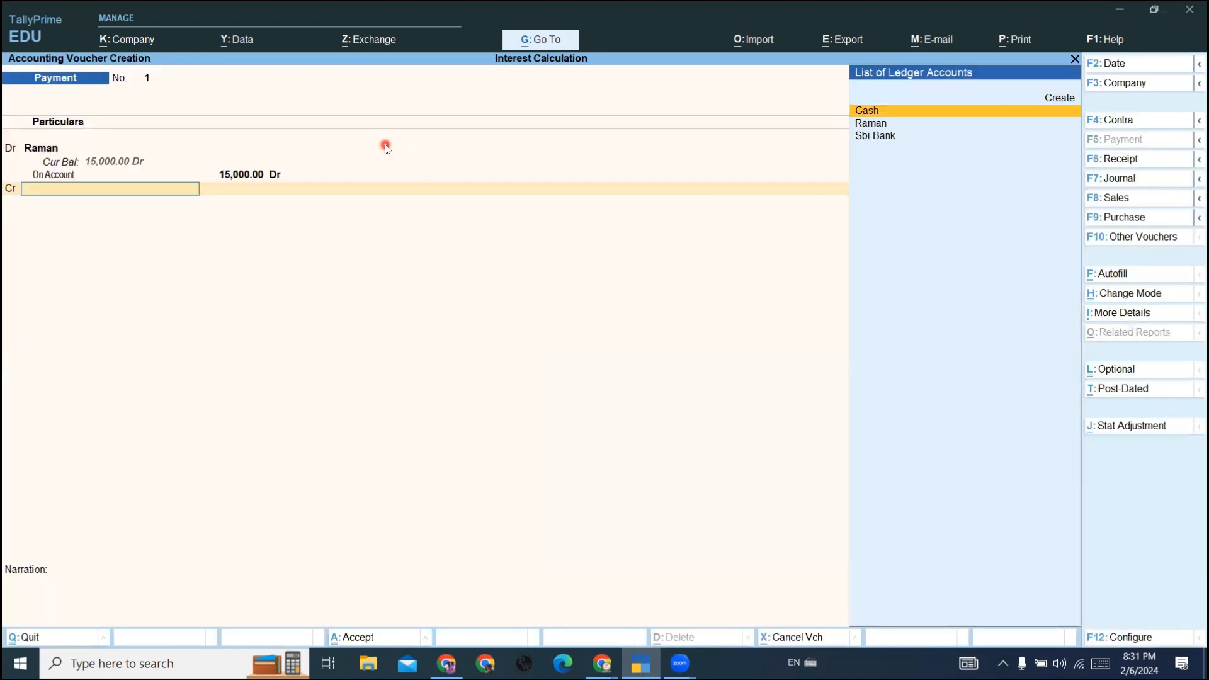
key("Down")
key("Down")
key("Return")
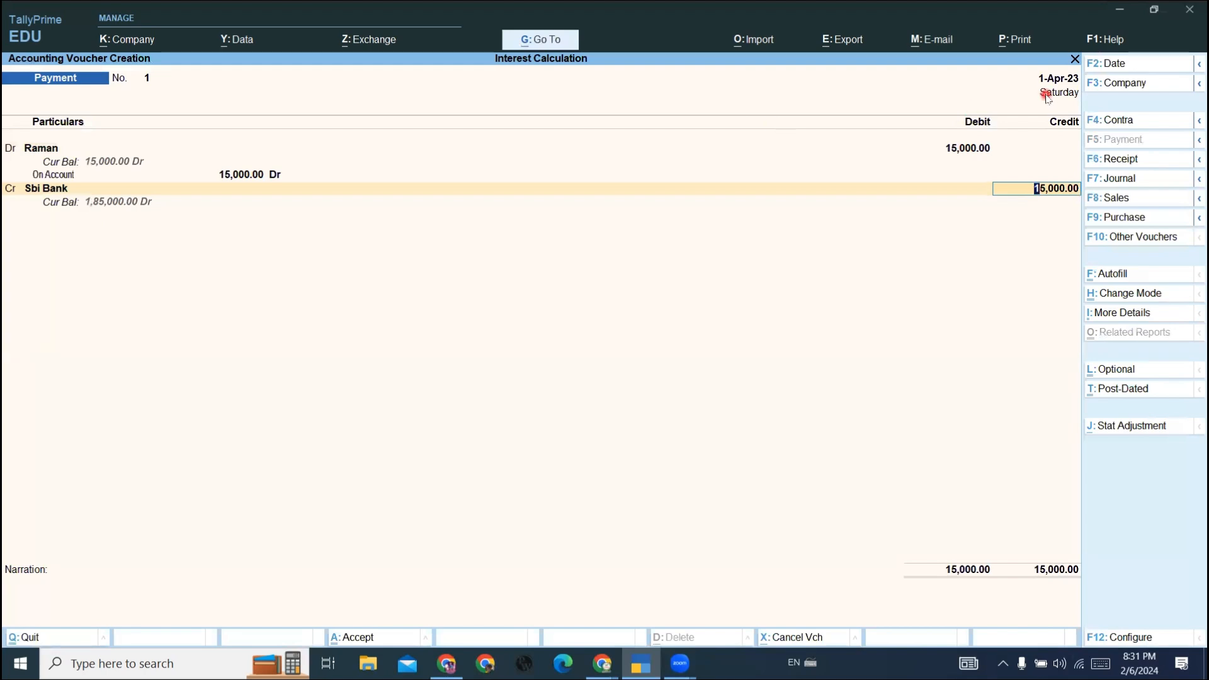
key("Return")
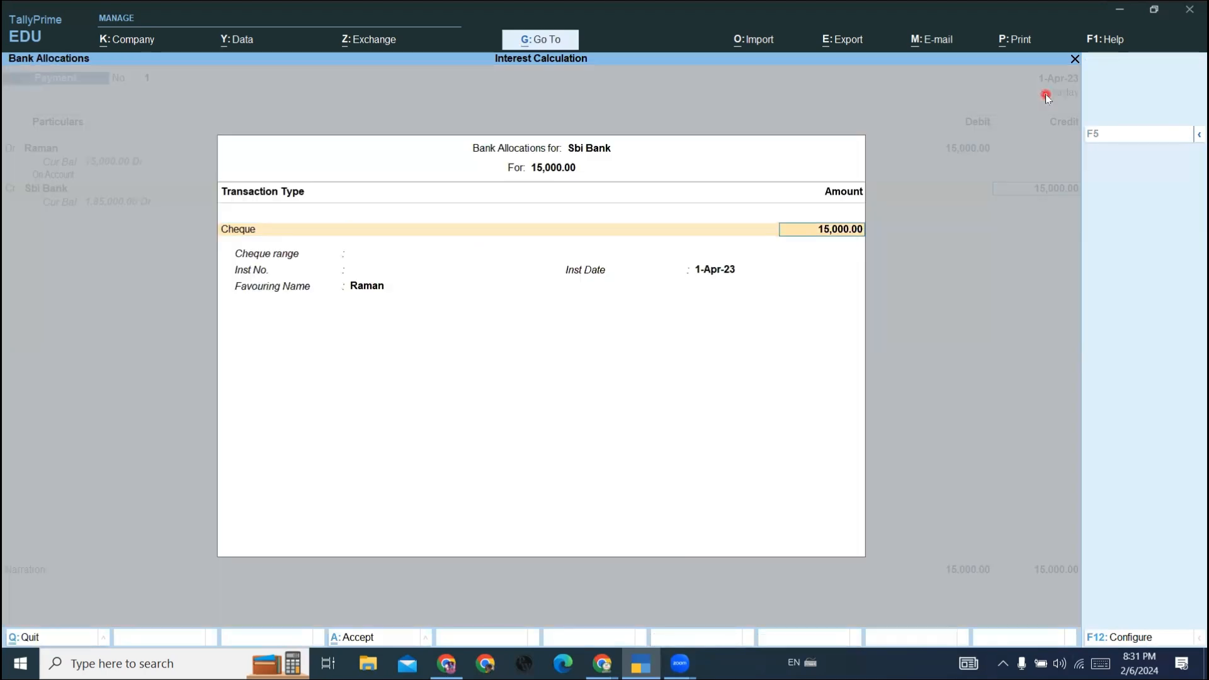
key("Return")
key("Return")
key("Return")
key("Return")
key("Return")
key("Return")
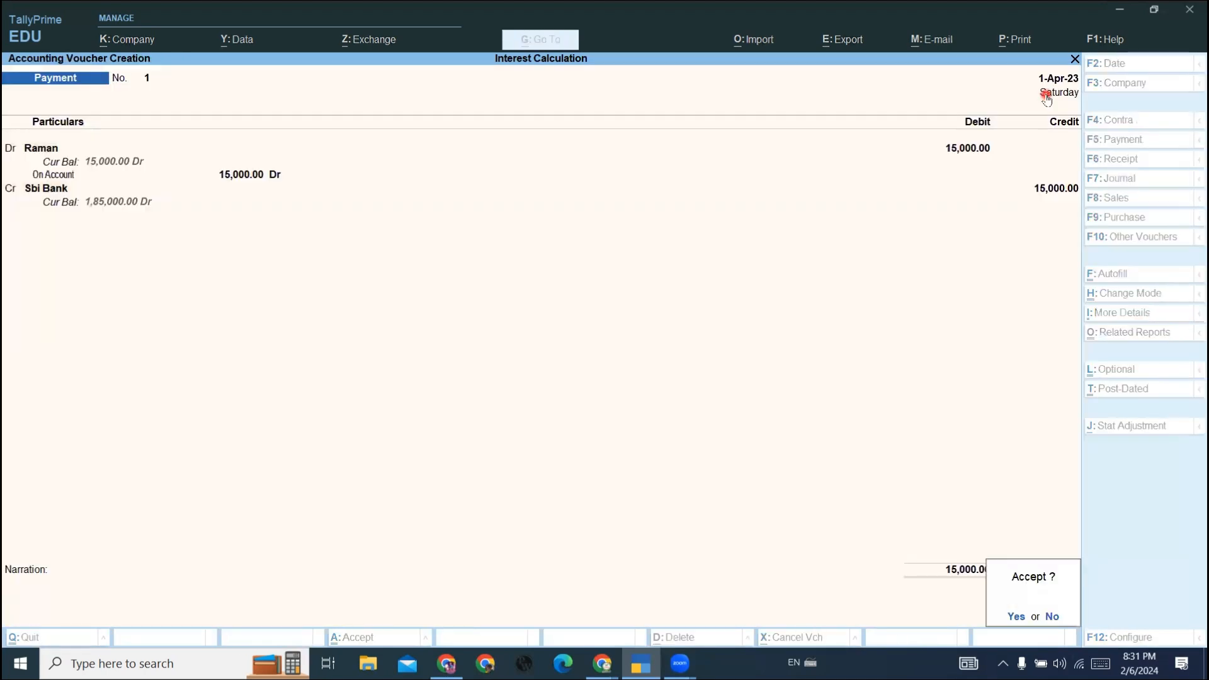
key("Return")
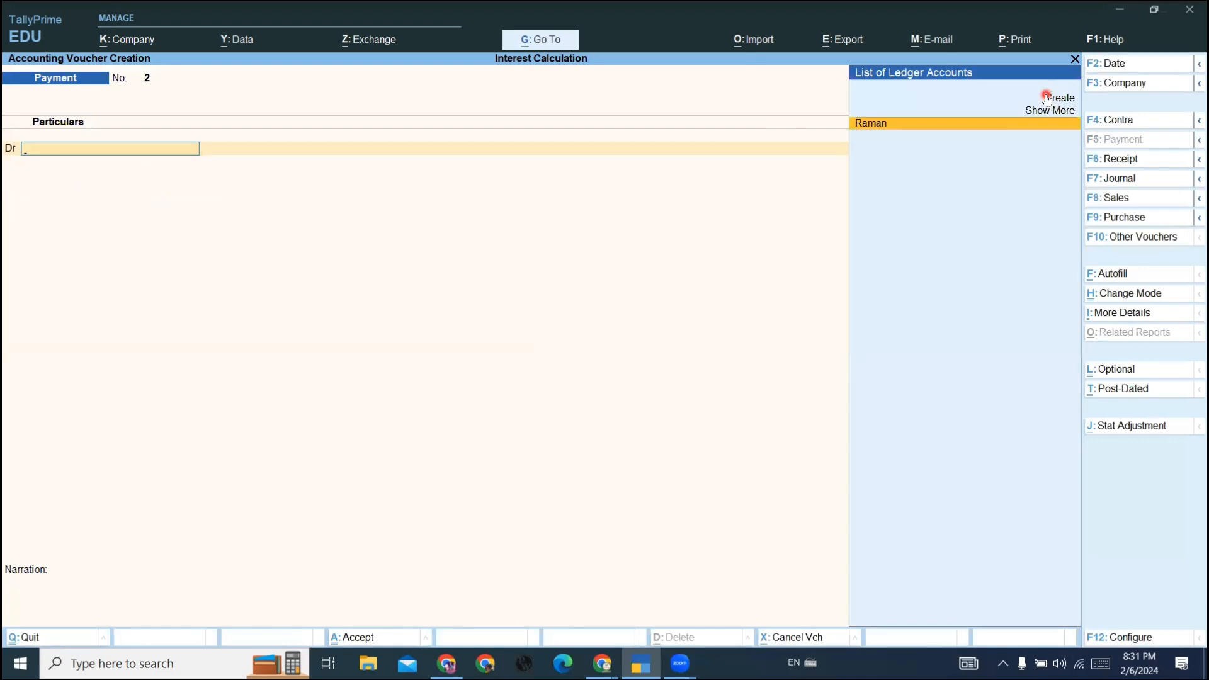
- Switch to a Receipt voucher and set its date to 1-Sep-23
key("F6")
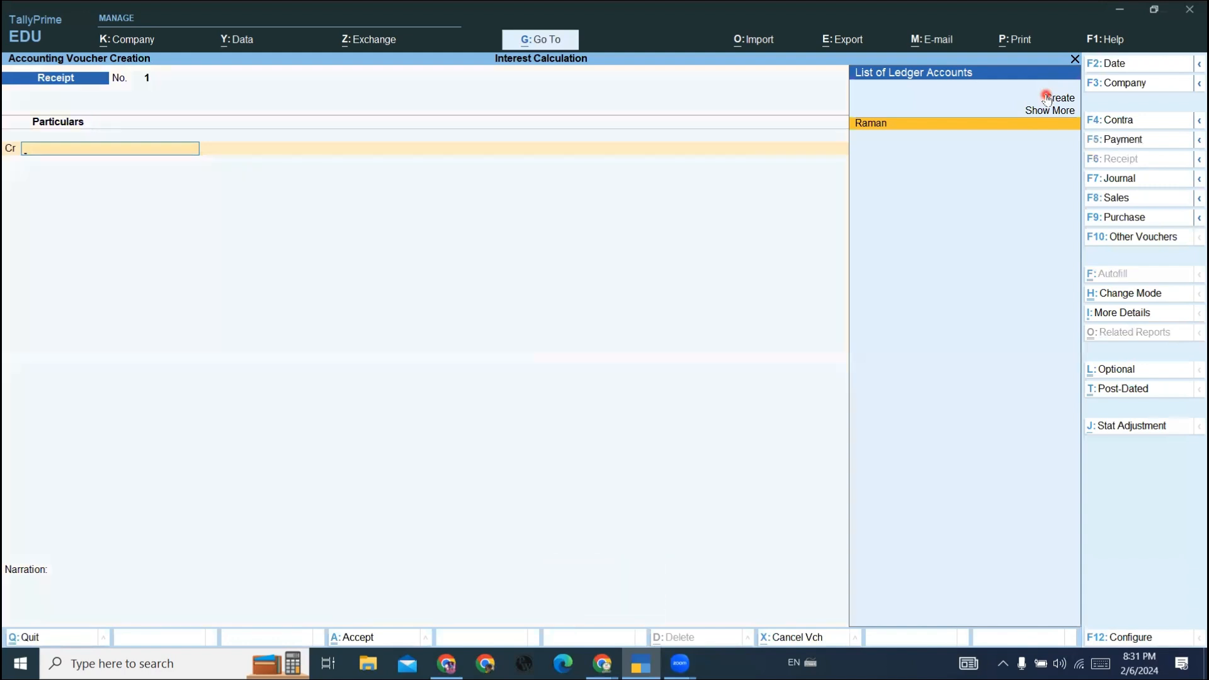
key("F2")
type("1")
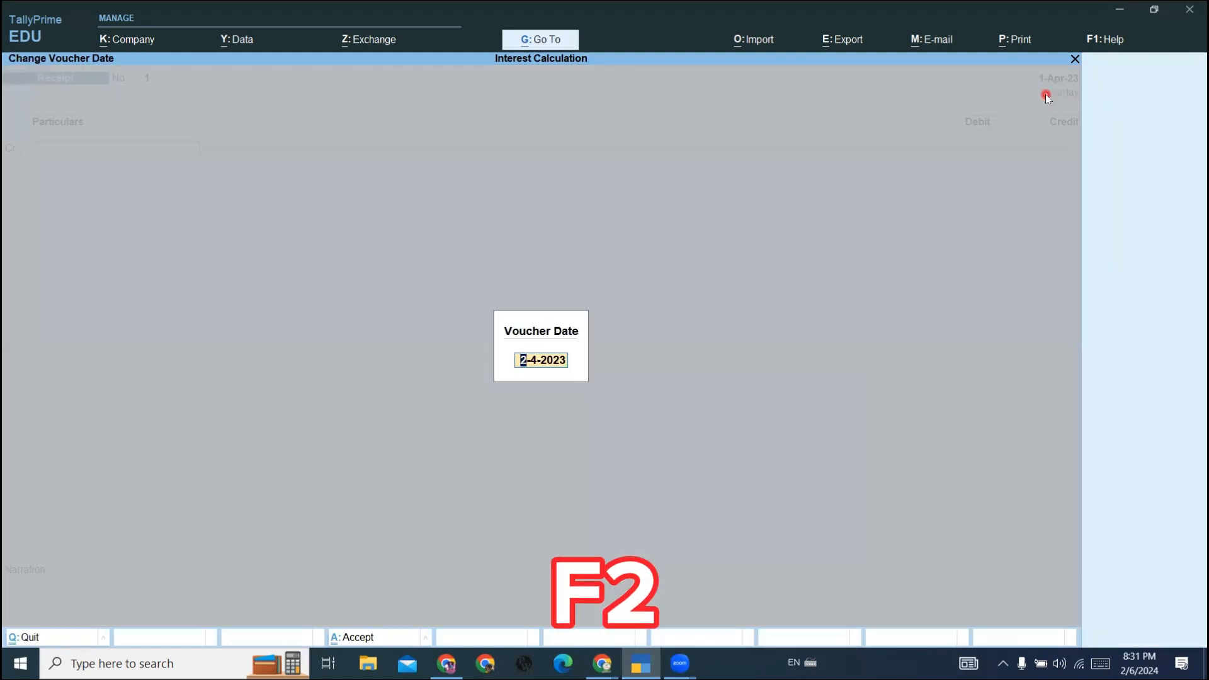
type(".9")
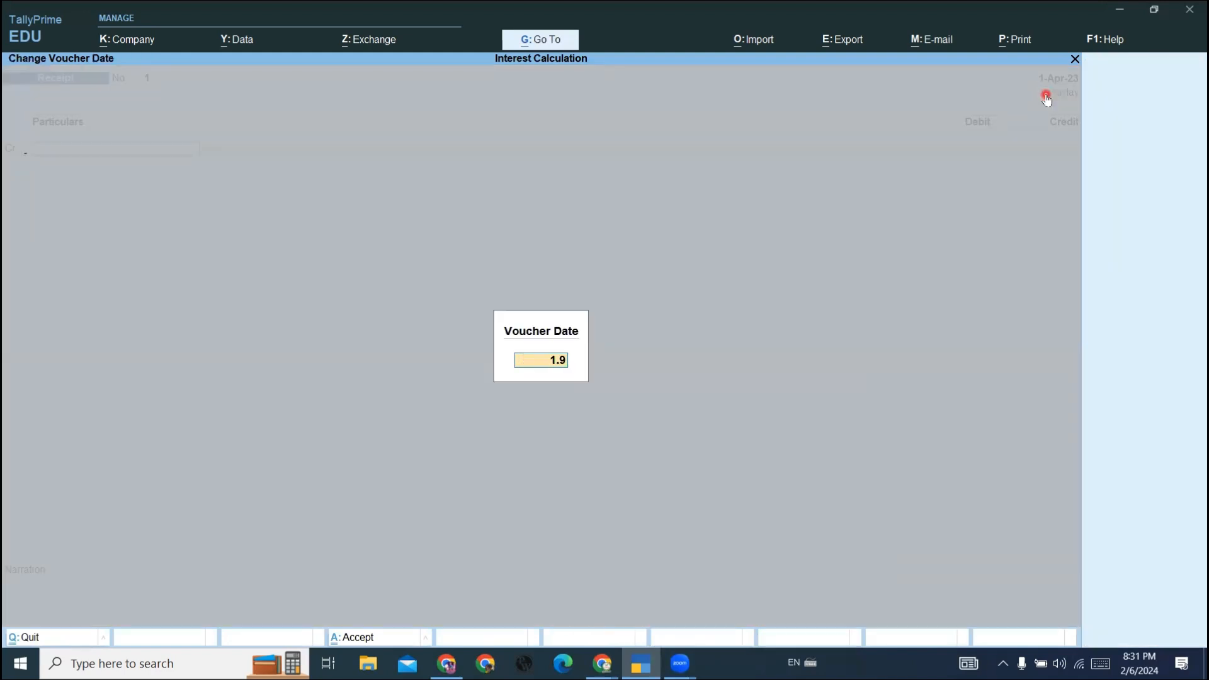
key("Return")
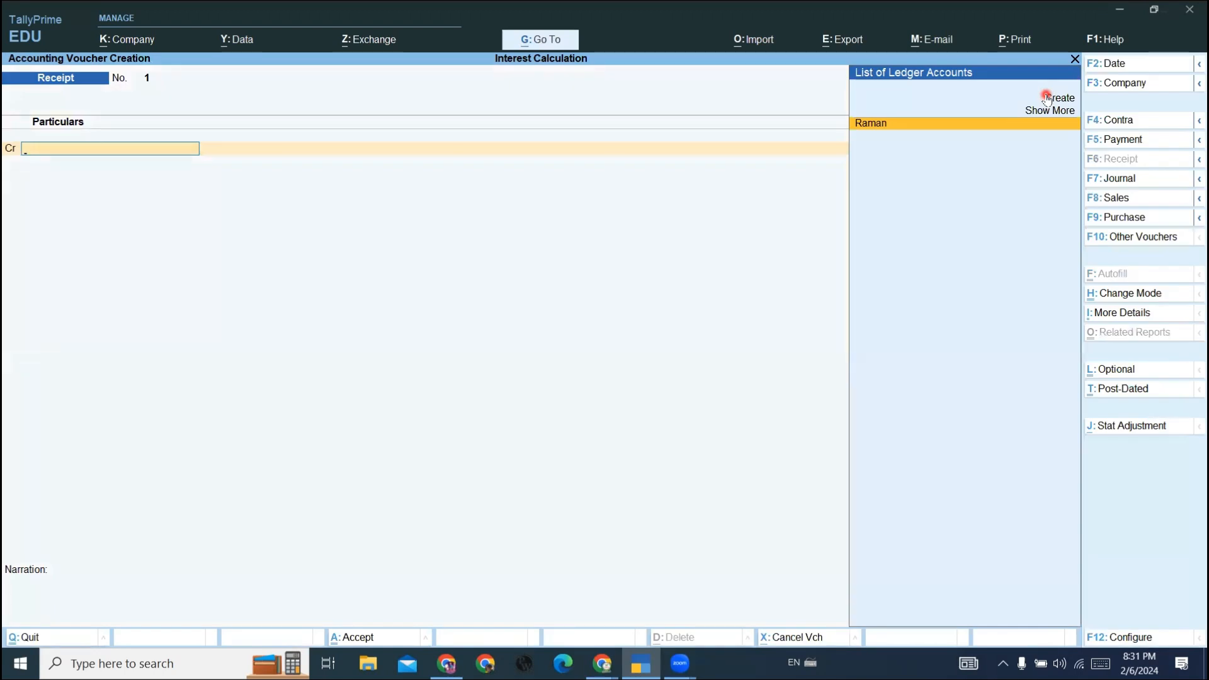
- Create a ledger named Sonika Traders under Sundry Debtors from within the receipt voucher and save it
left_click(1046, 97)
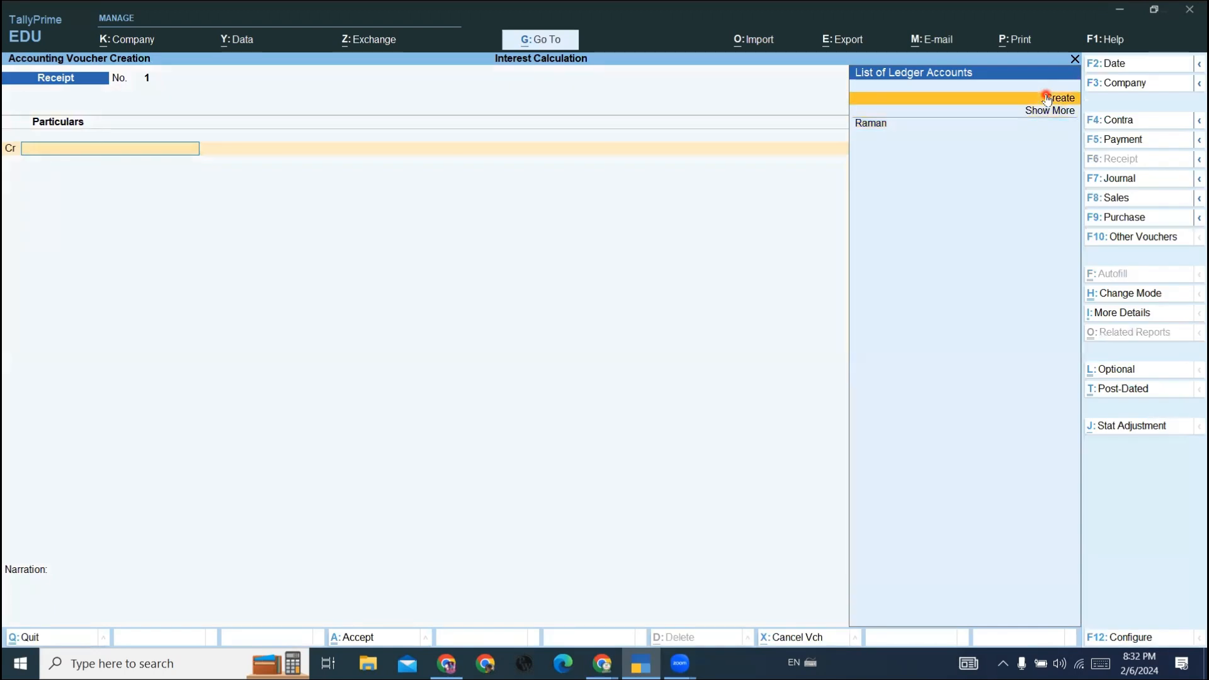
left_click(1045, 96)
type("Sonika")
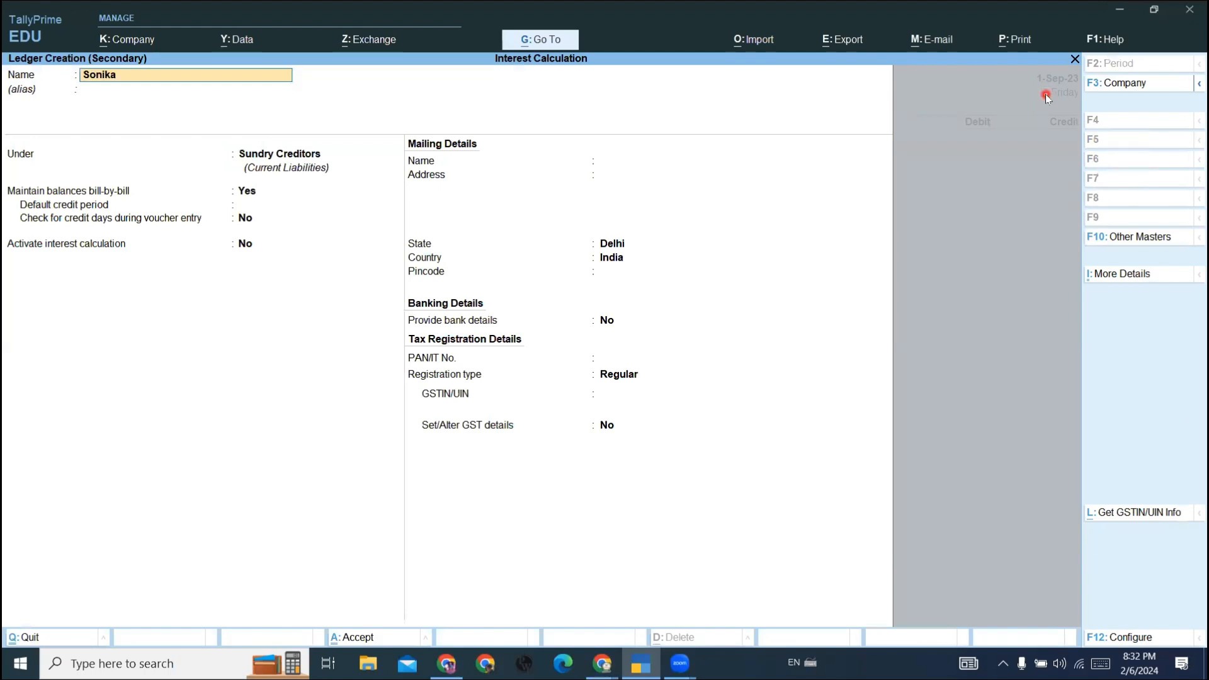
type(" Traders")
key("Return")
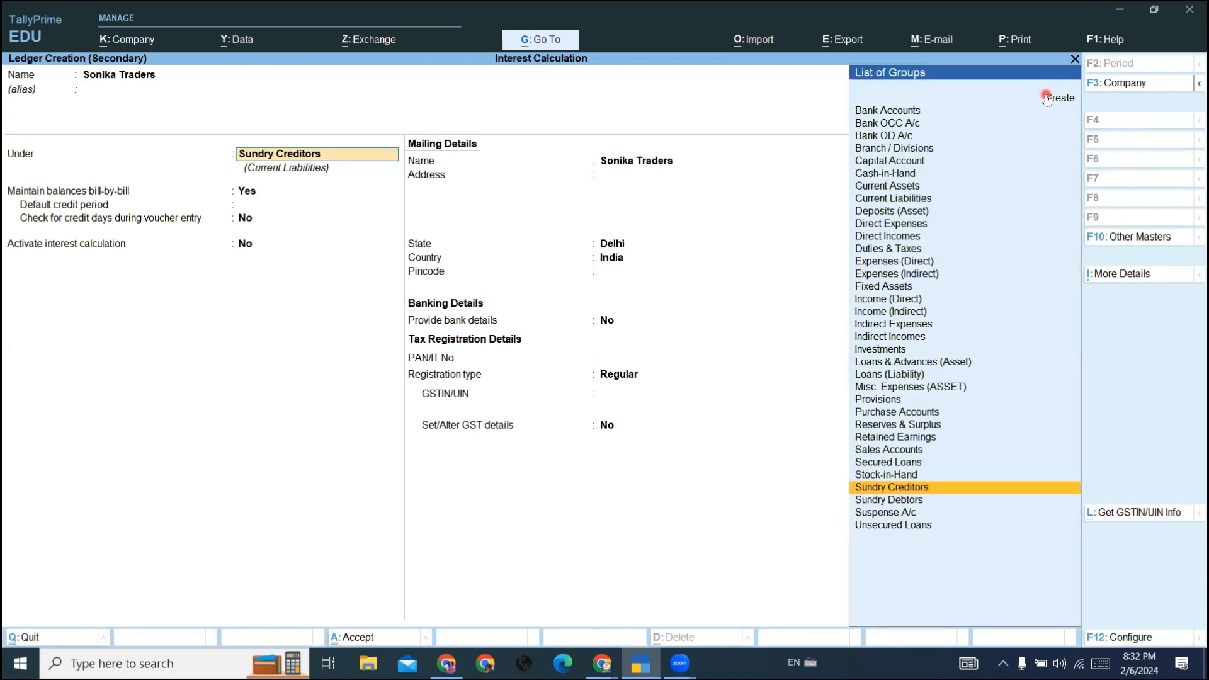
type("Su")
key("Down")
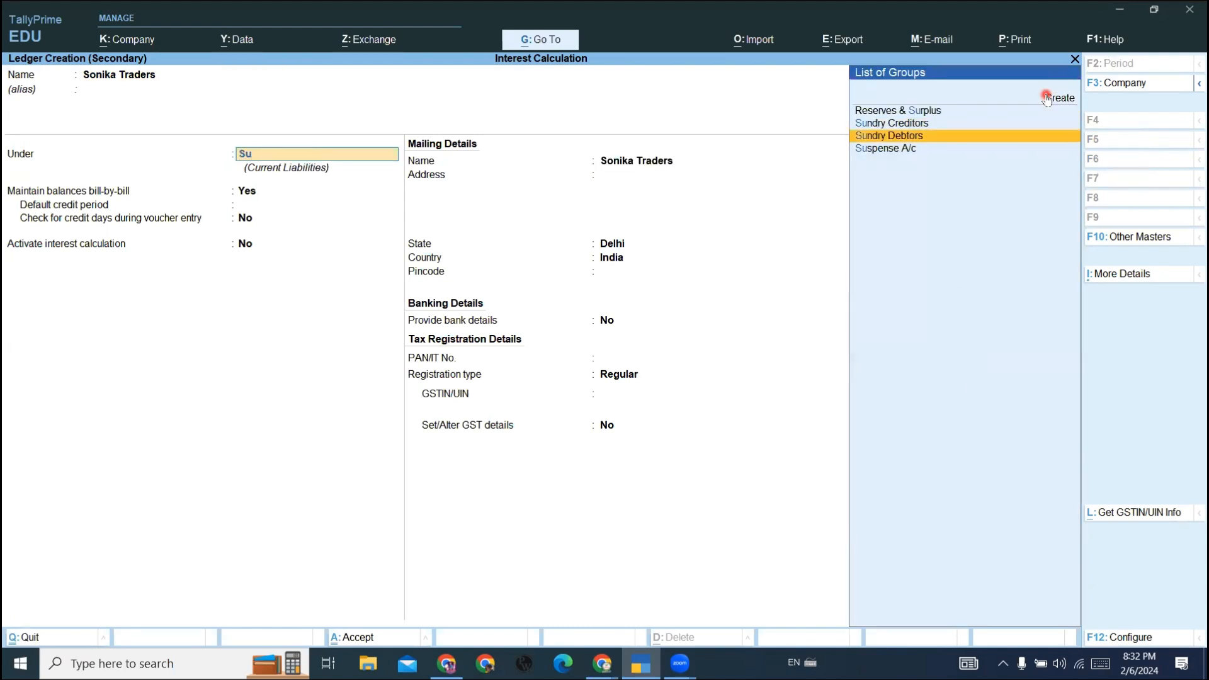
key("Return")
key("ctrl+a")
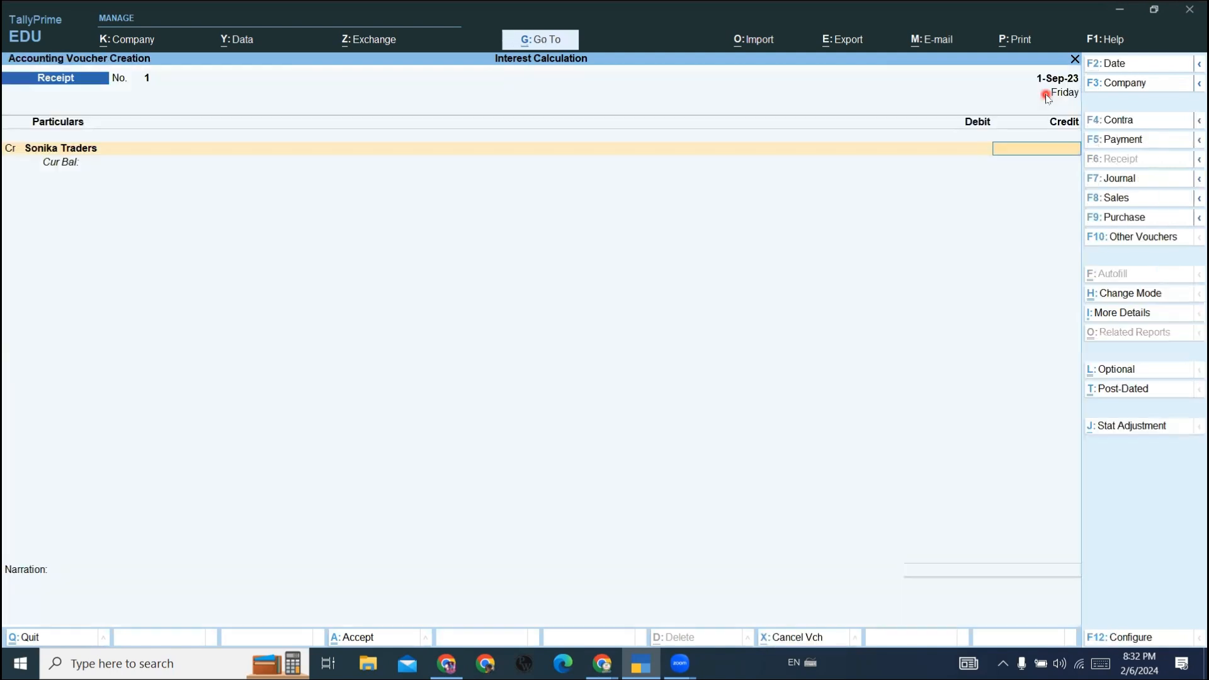
- Credit Sonika Traders with 25,000 and allocate the amount On Account in the bill-wise details
type("25000")
key("Return")
- Debit Sbi Bank with 25,000, keeping the Cheque/DD allocation, and save the receipt voucher before leaving voucher entry
key("Return")
key("Return")
key("Return")
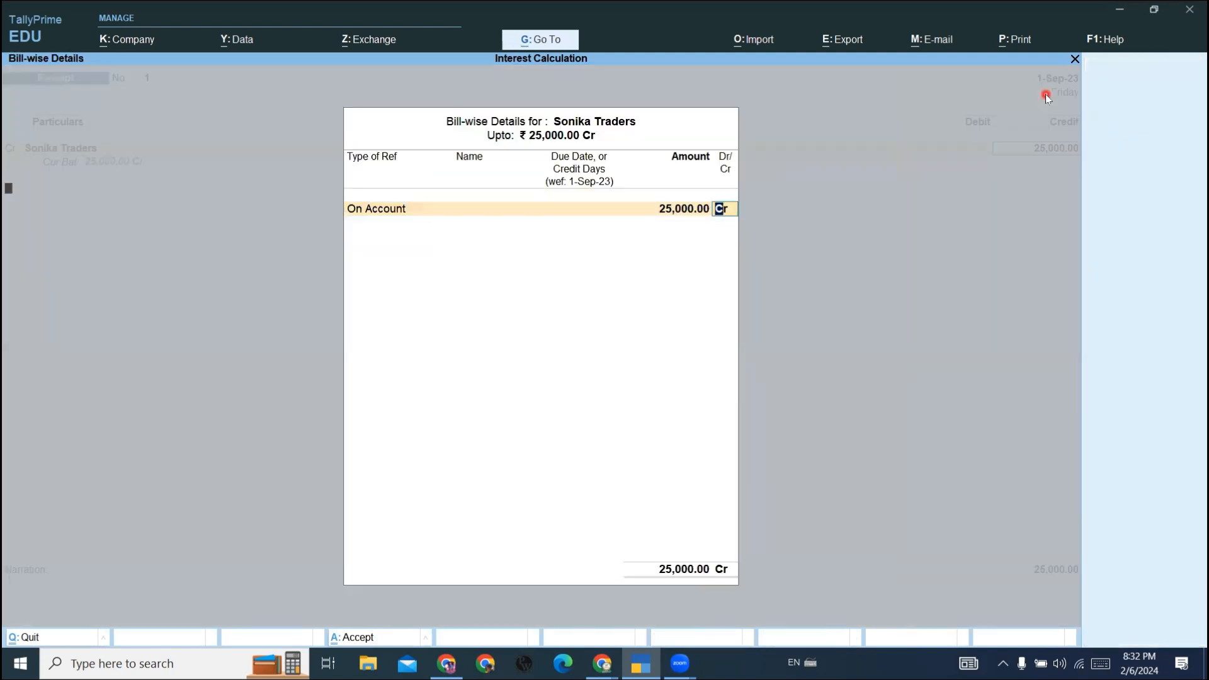
key("Down")
key("Down")
key("Return")
key("Return")
key("Return")
key("Return")
key("Return")
key("Return")
key("Return")
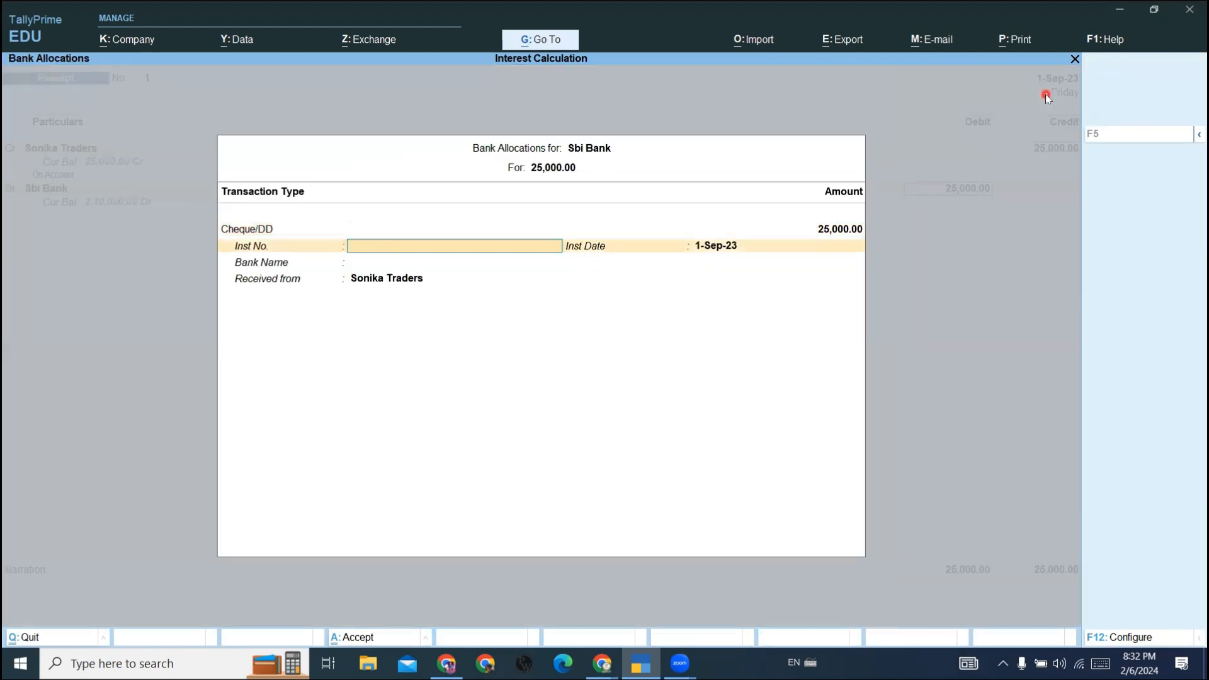
key("Return")
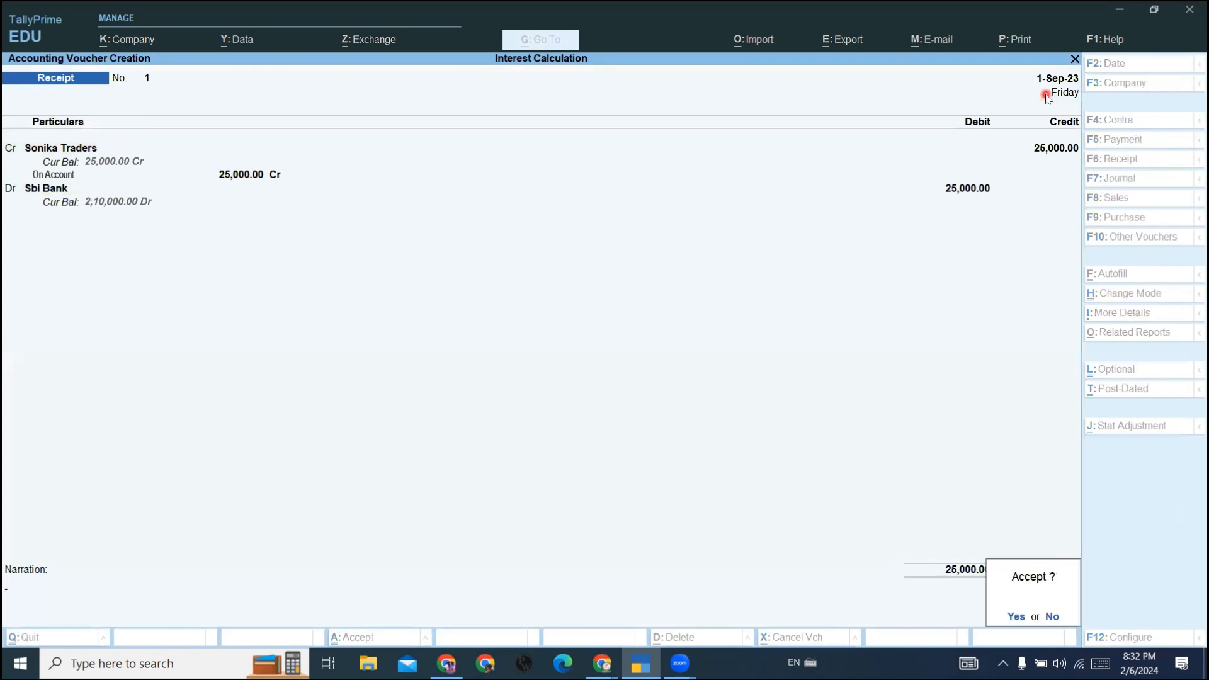
key("Return")
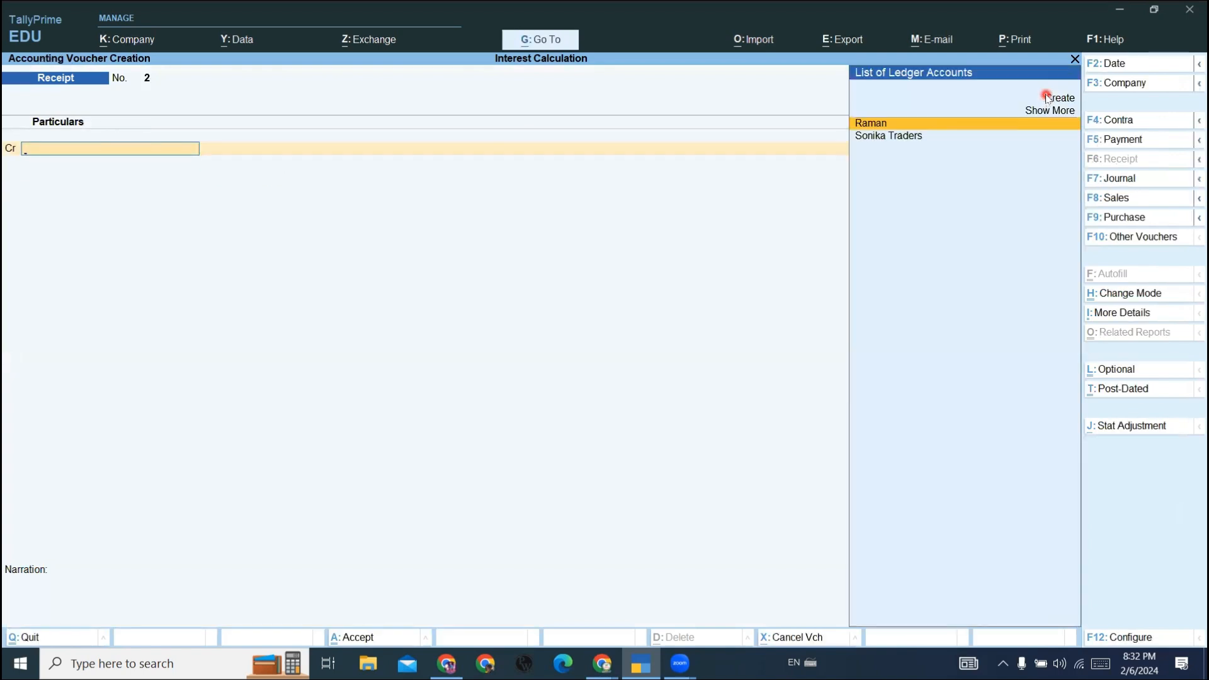
key("Escape")
key("Return")
key("Escape")
key("Escape")
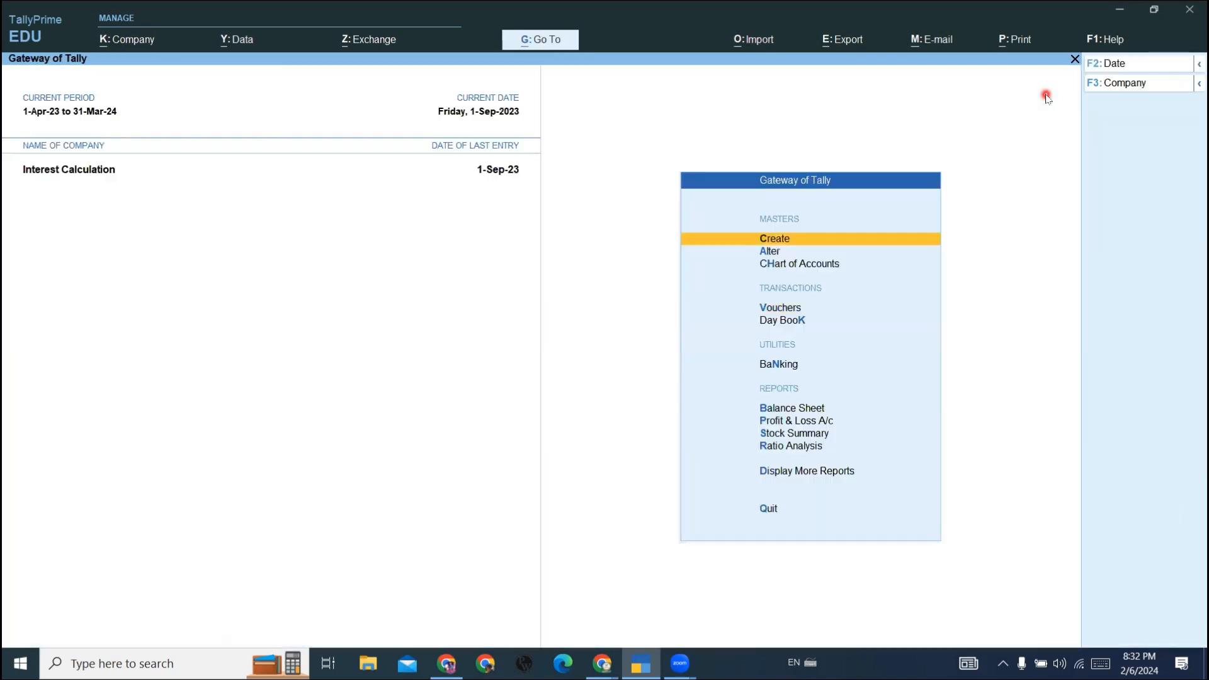
- Open the Statements of Accounts reports from the Gateway of Tally
key("Down")
key("Down")
key("Down")
key("Down")
key("Down")
key("Down")
key("Down")
key("Down")
key("Down")
key("Down")
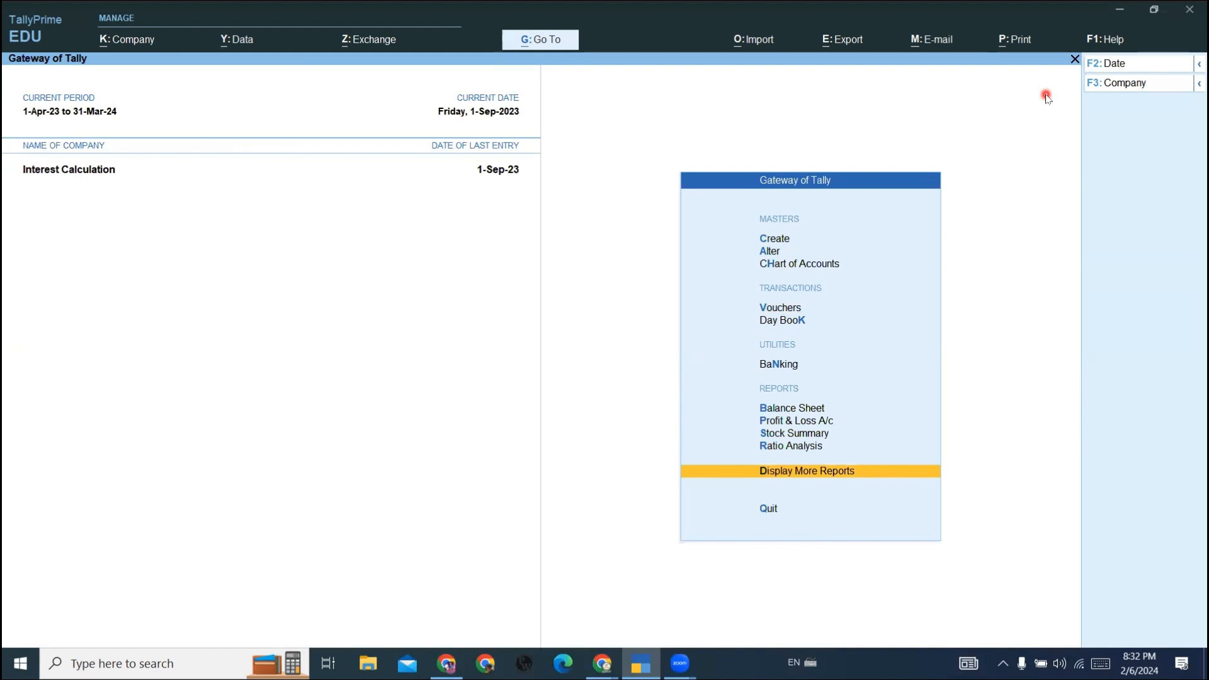
key("Return")
key("Down")
key("Down")
key("Down")
key("Down")
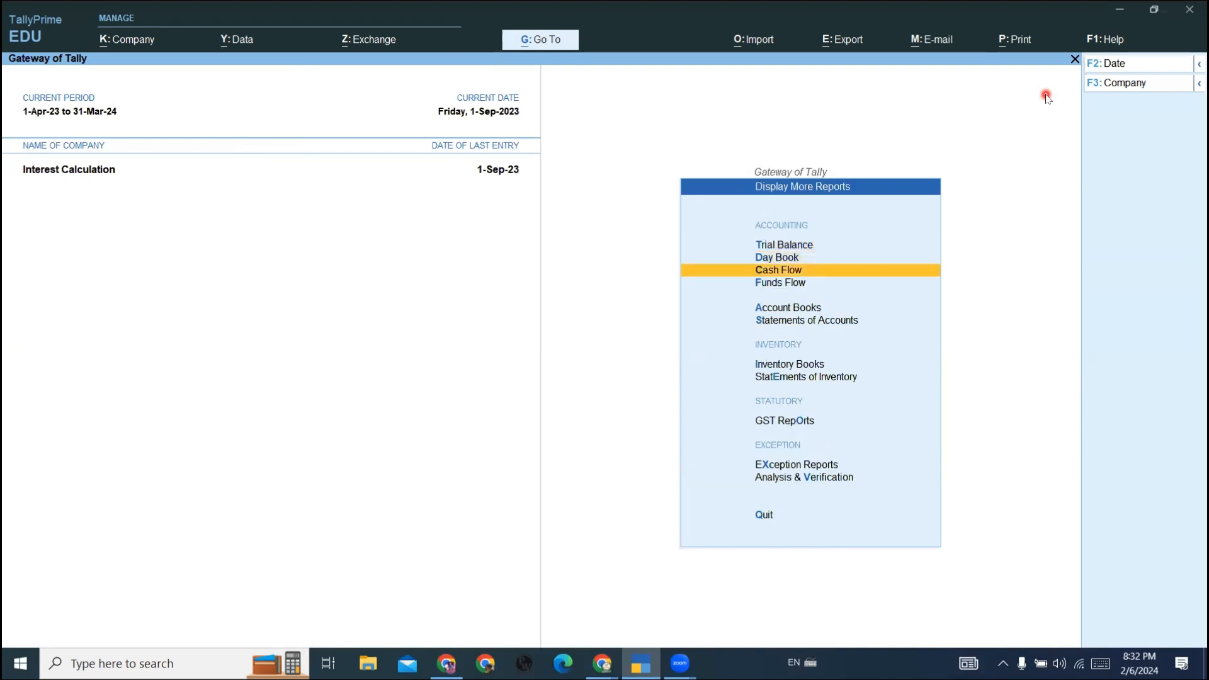
key("Down")
key("Return")
- Open the ledger-wise interest calculation report for Sbi Bank
key("Down")
key("Down")
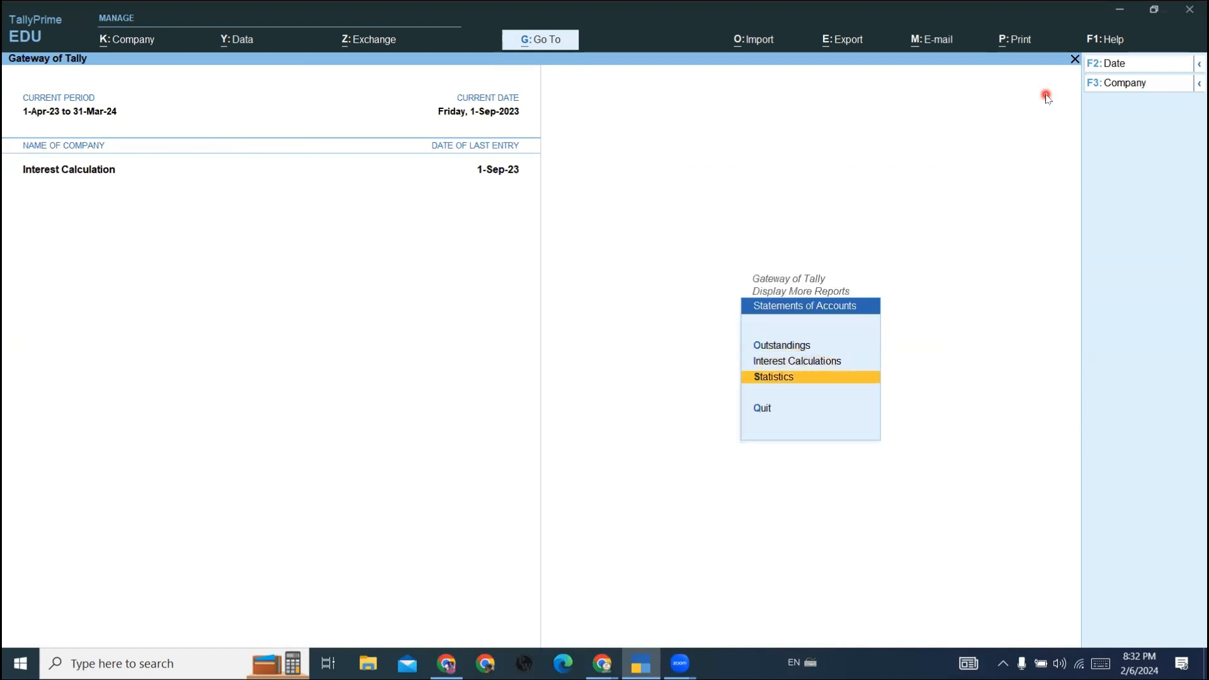
key("Up")
key("Return")
key("Down")
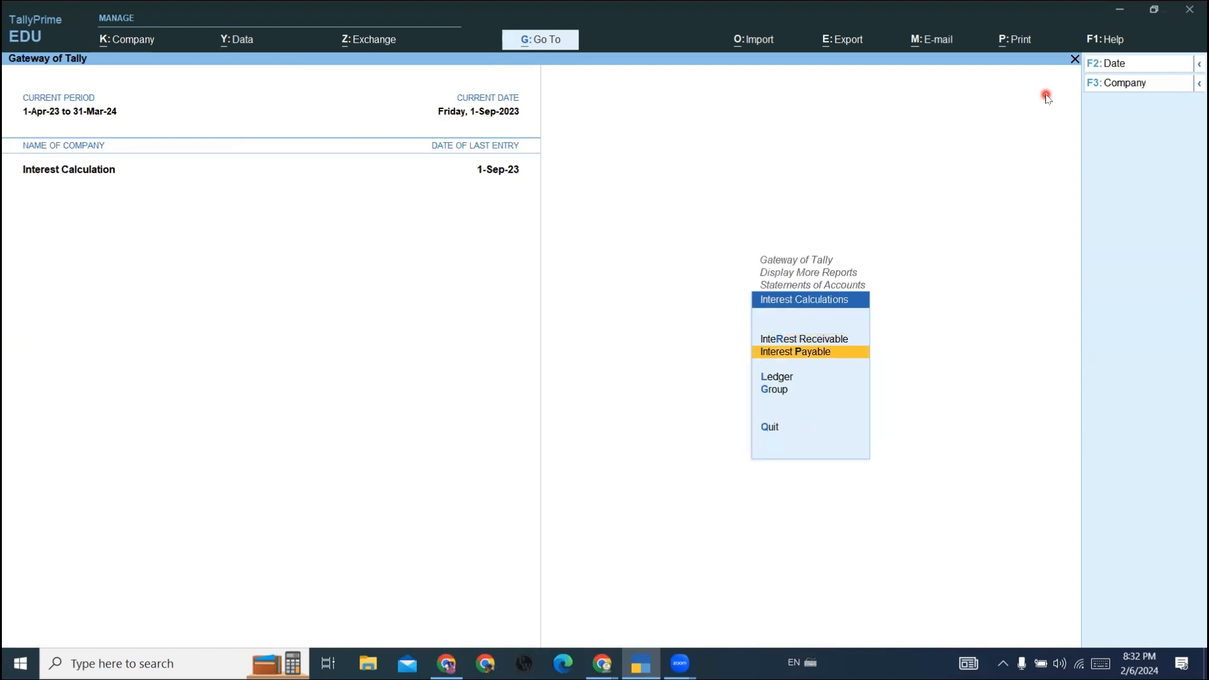
key("Down")
key("Return")
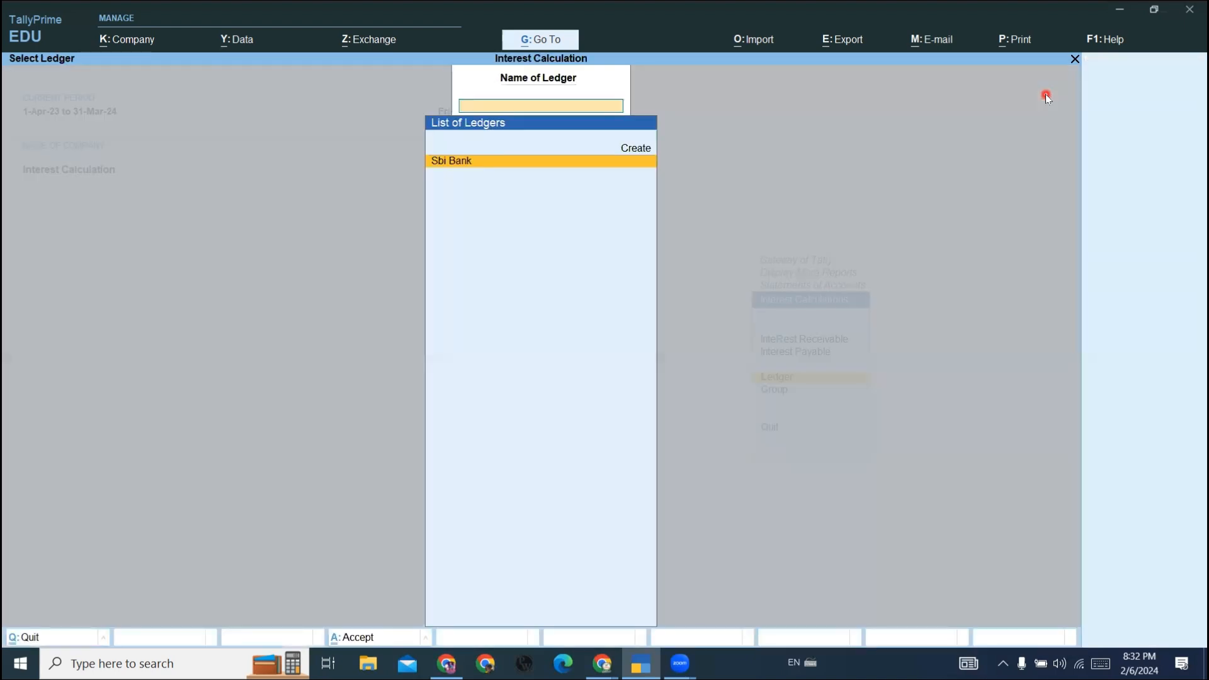
key("Return")
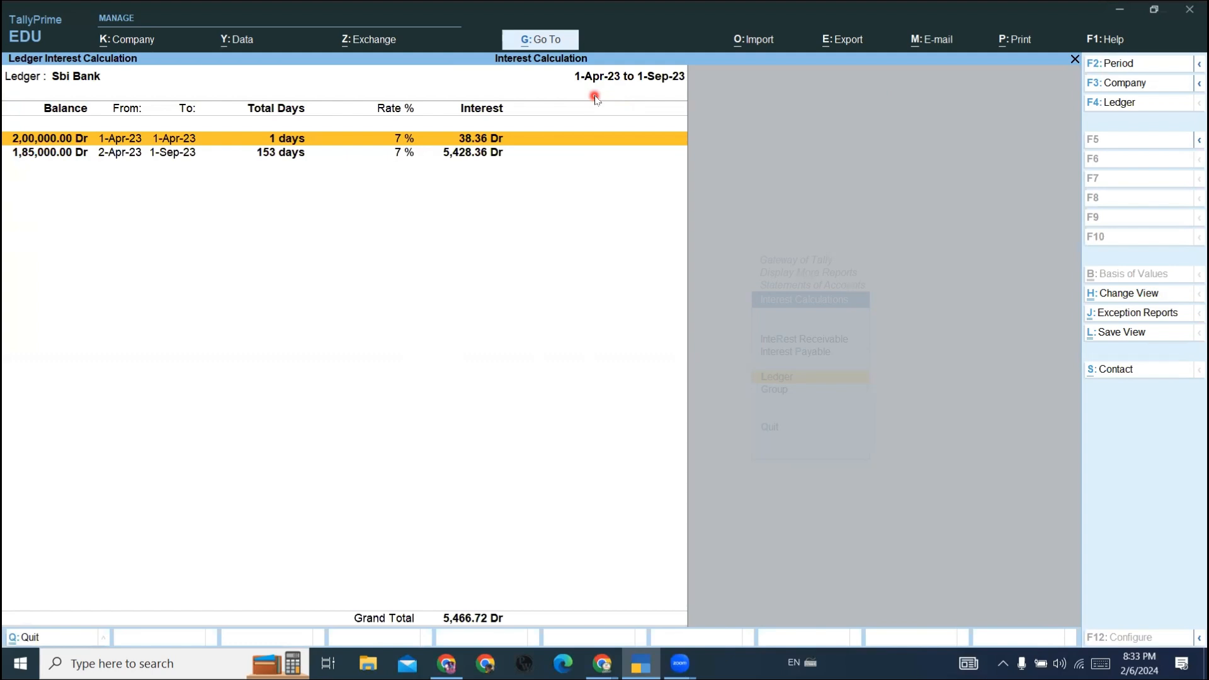
- Set the Sbi Bank interest report period to 1-Apr-23 to 1-Oct-23, review the interest, and return to the Gateway of Tally
key("alt+F2")
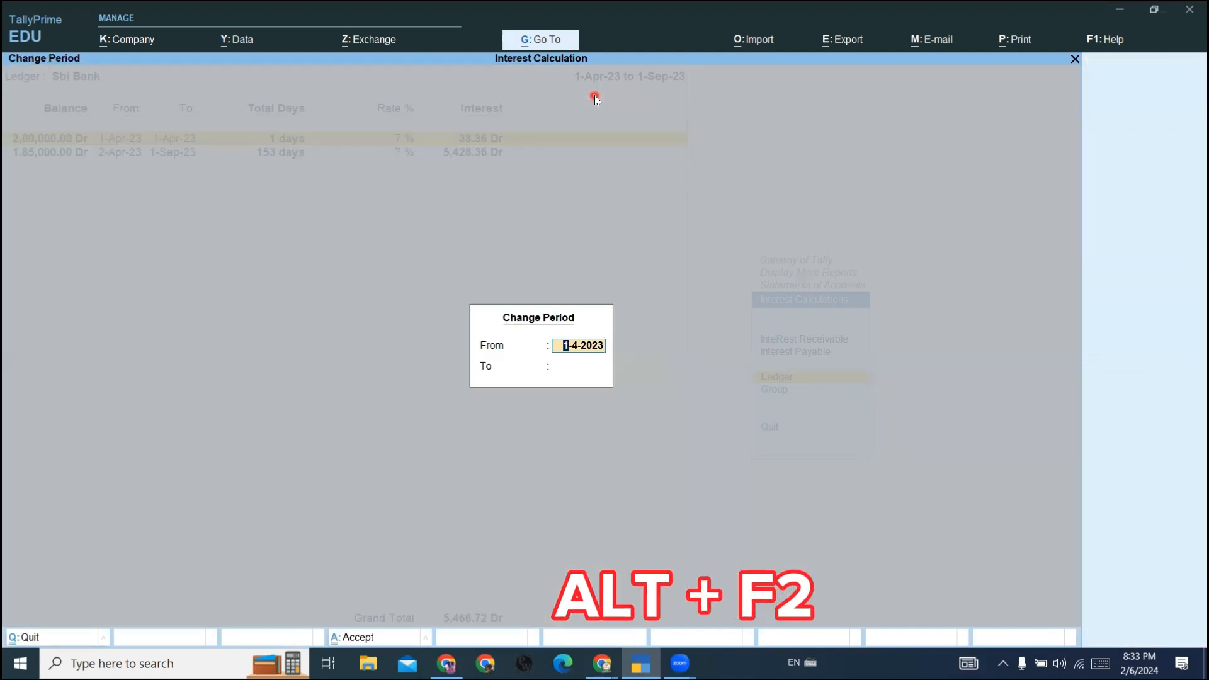
key("Return")
type("1.10")
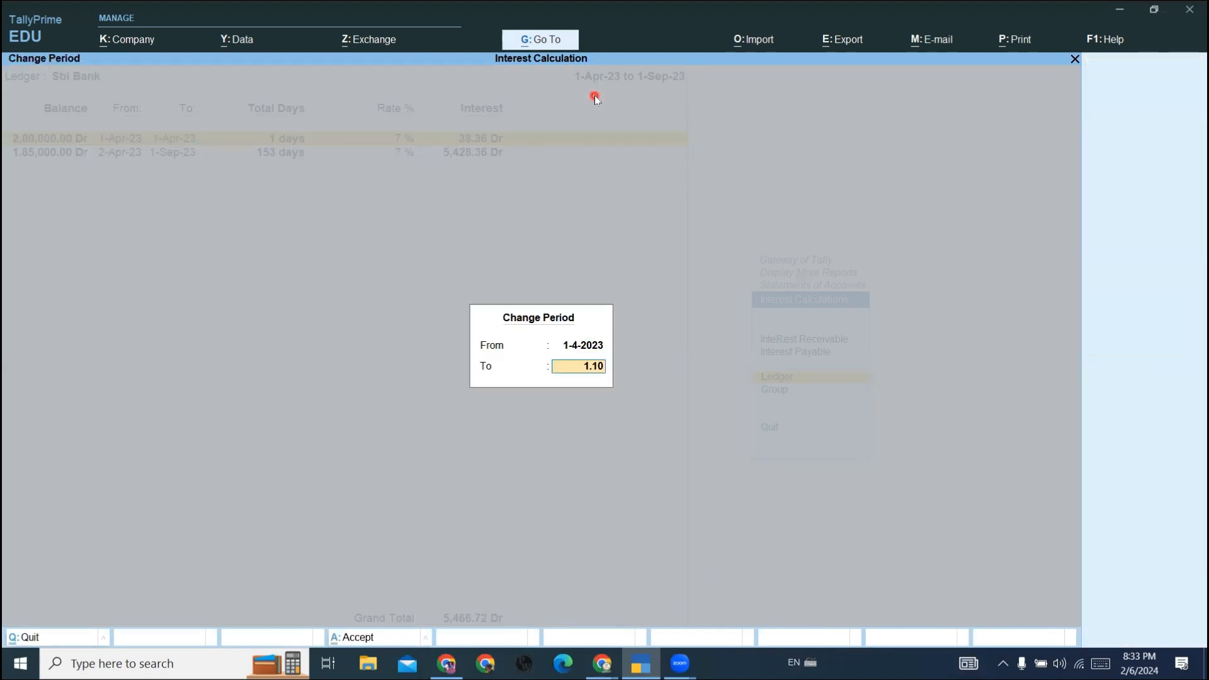
key("Return")
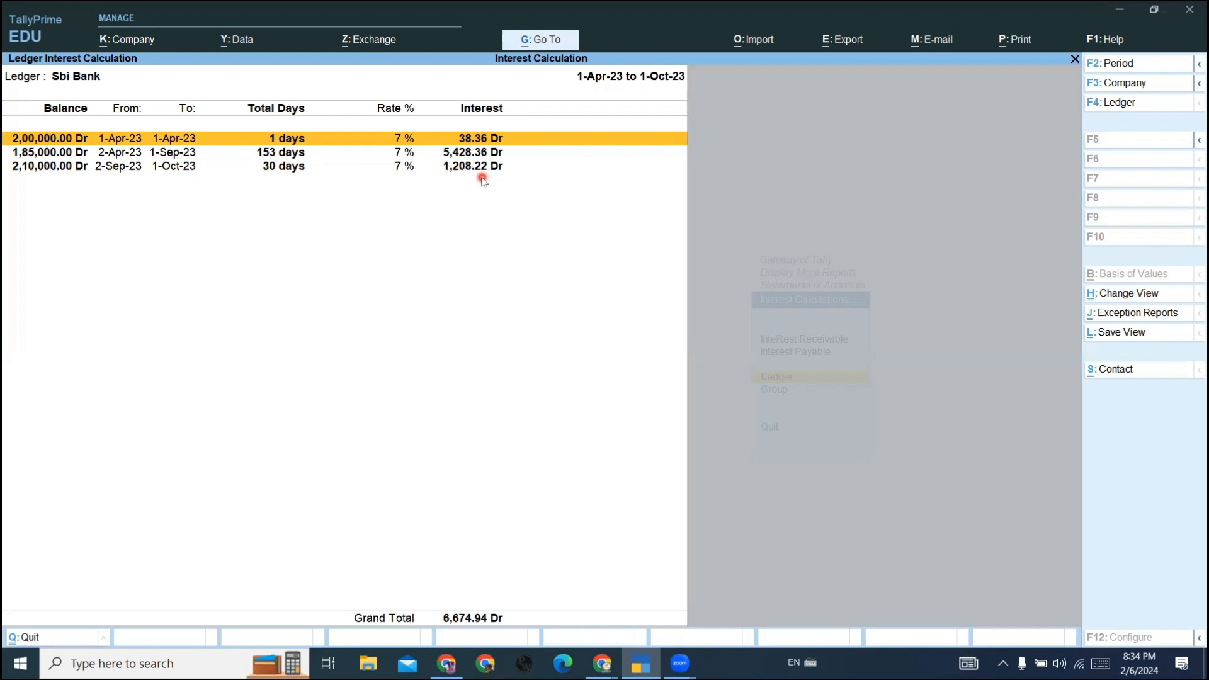
key("Escape")
key("Escape")
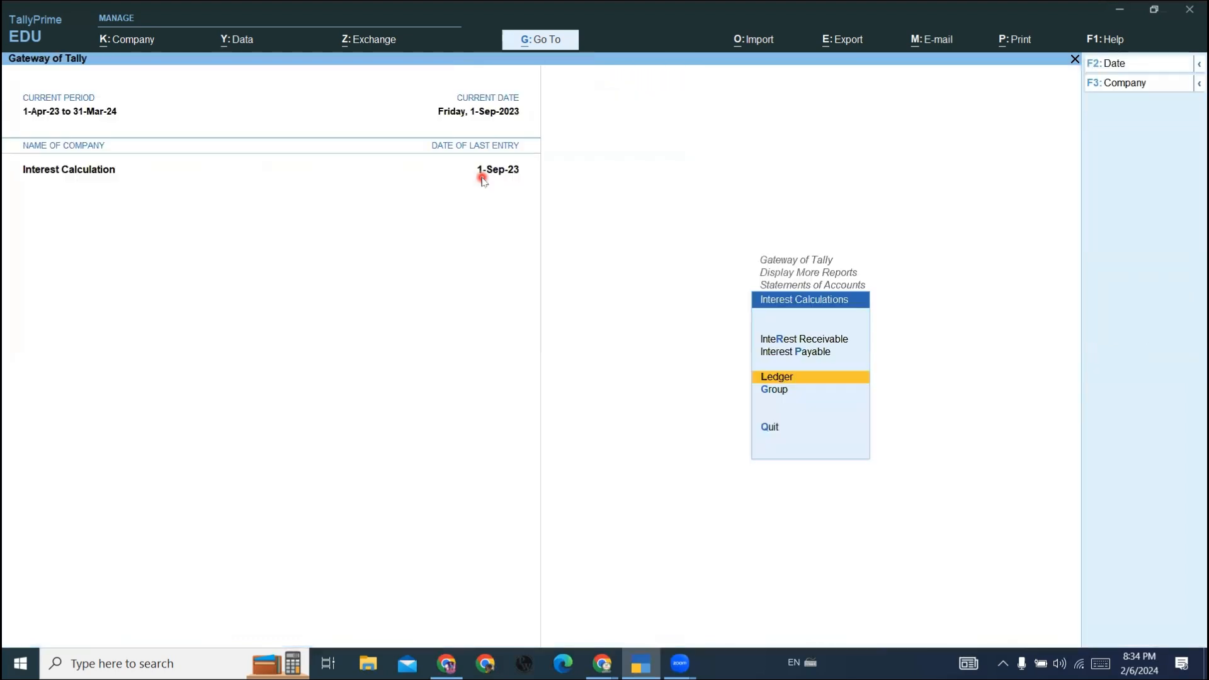
key("Escape")
key("Escape")
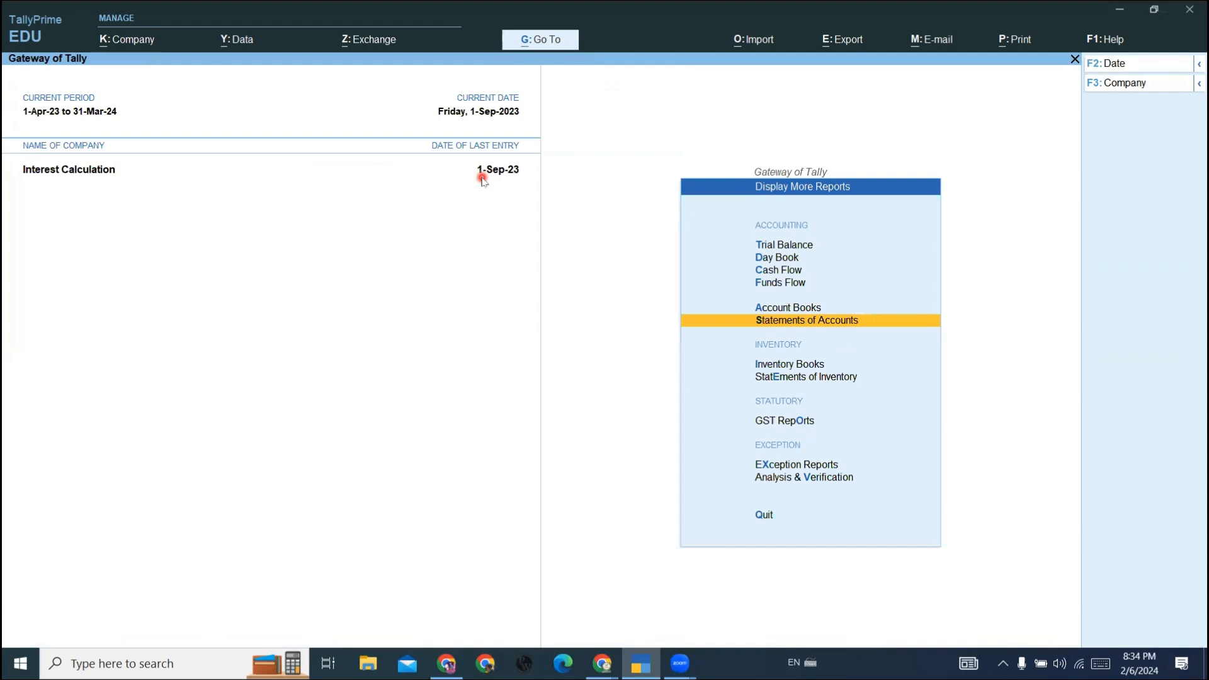
key("Escape")
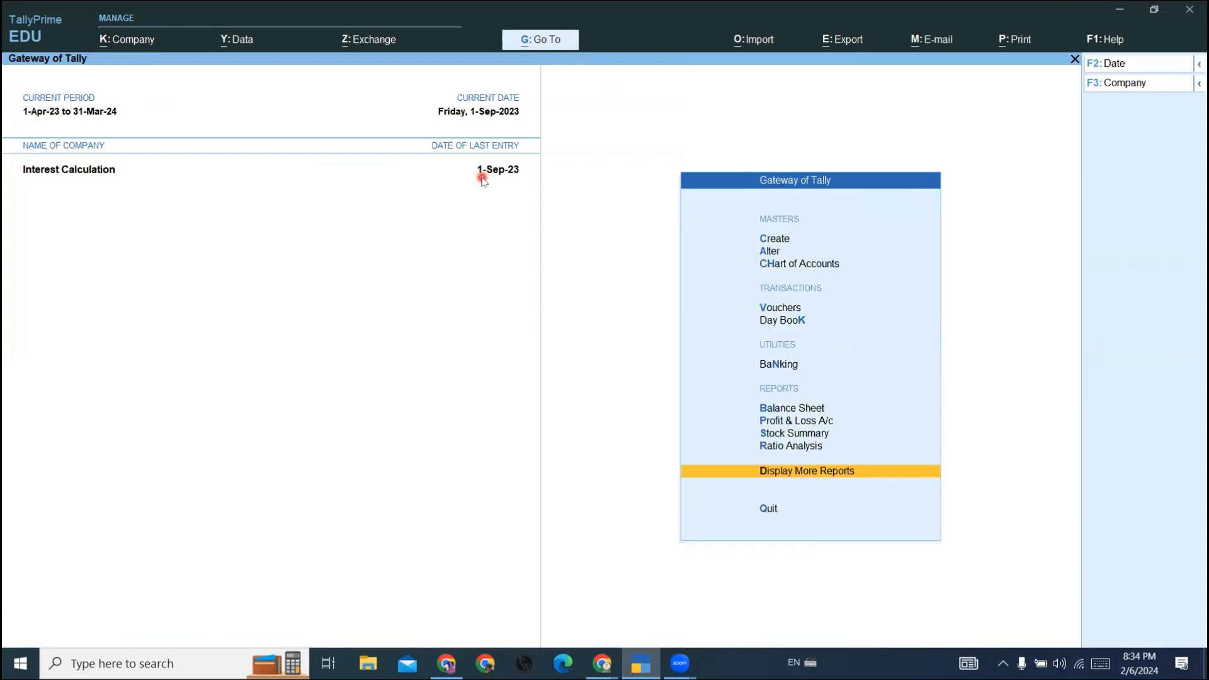
key("Up")
key("Up")
key("Up")
key("Up")
key("Up")
key("Up")
key("Up")
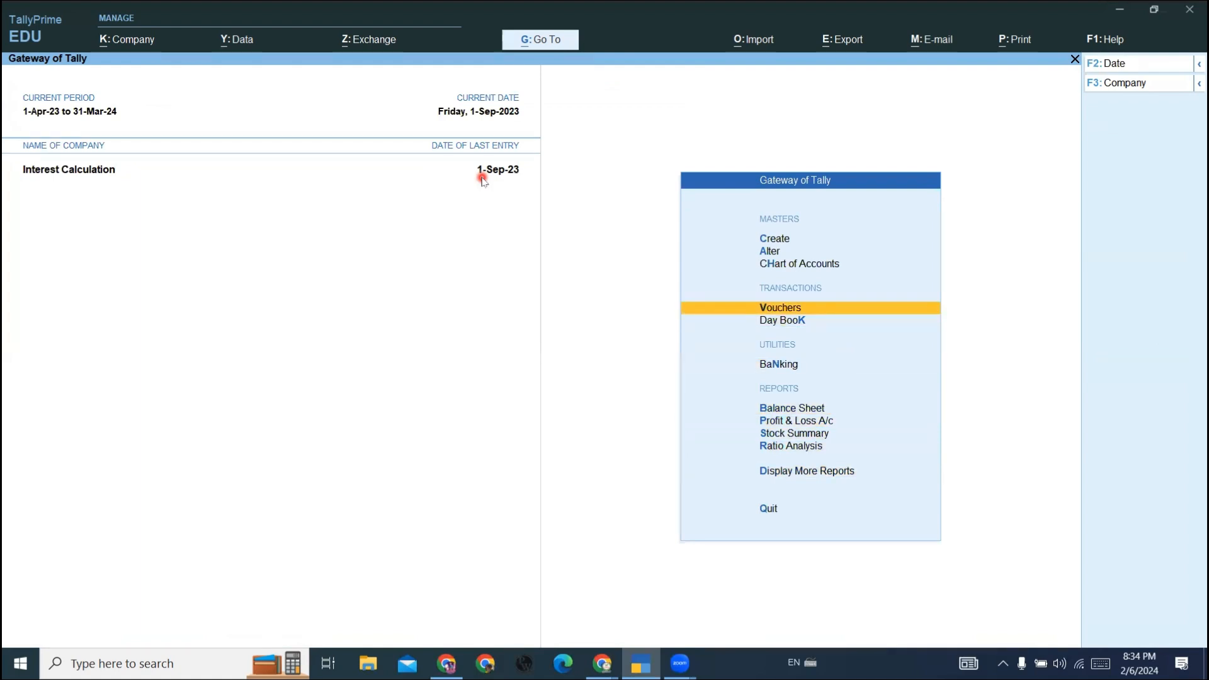
key("d")
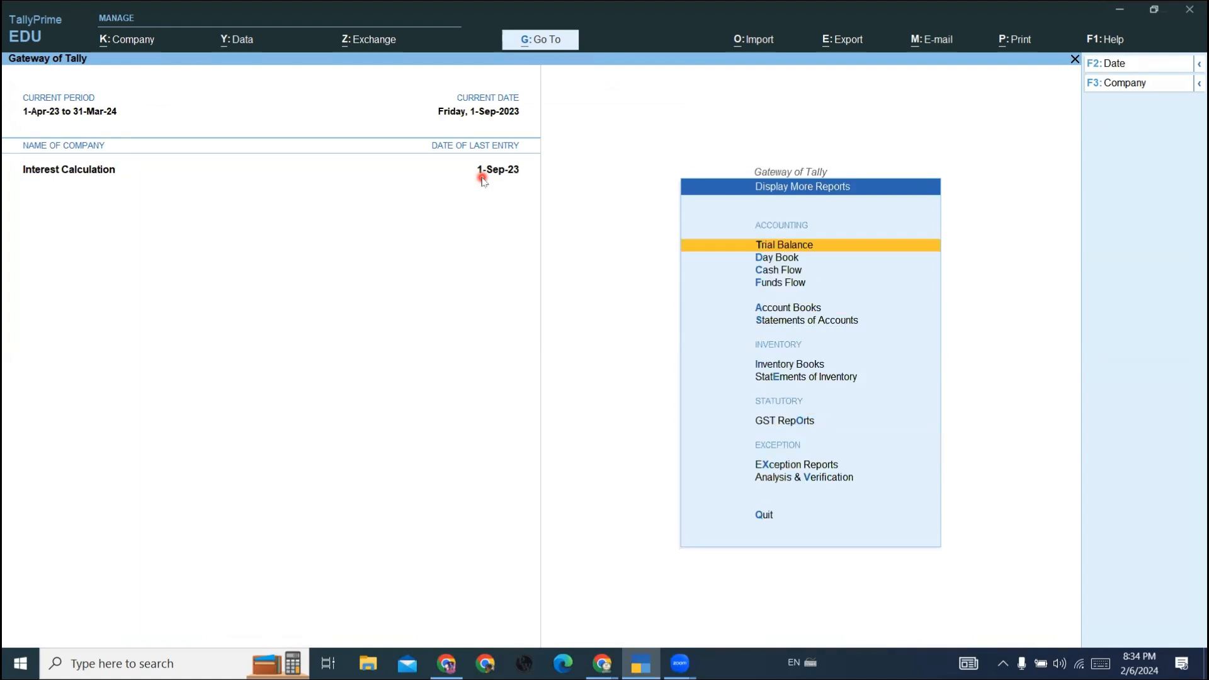
key("Down")
key("Down")
key("Down")
key("Down")
key("Down")
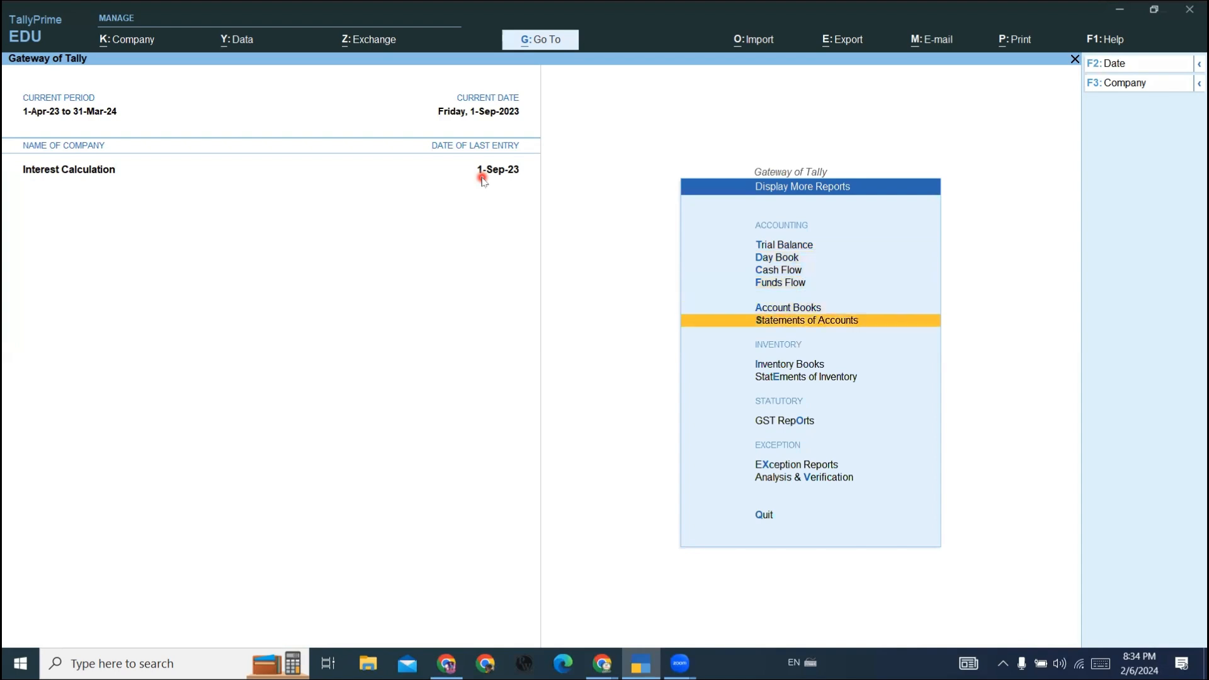
key("Return")
key("Down")
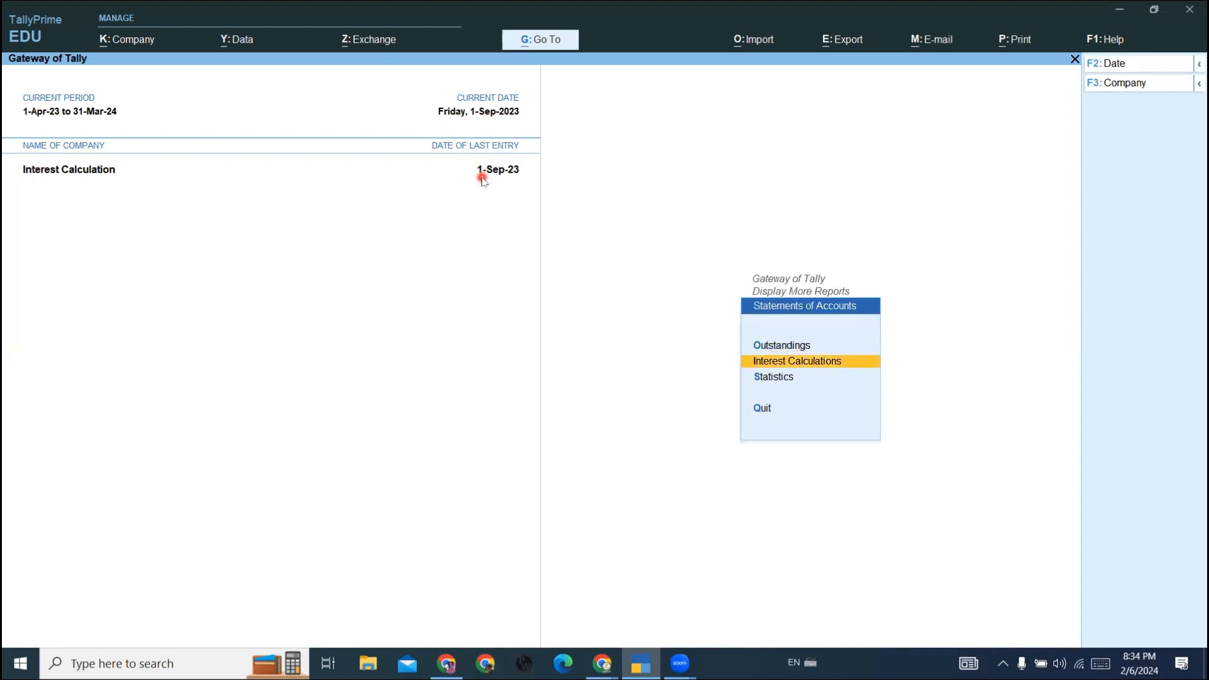
key("Return")
key("Down")
key("Up")
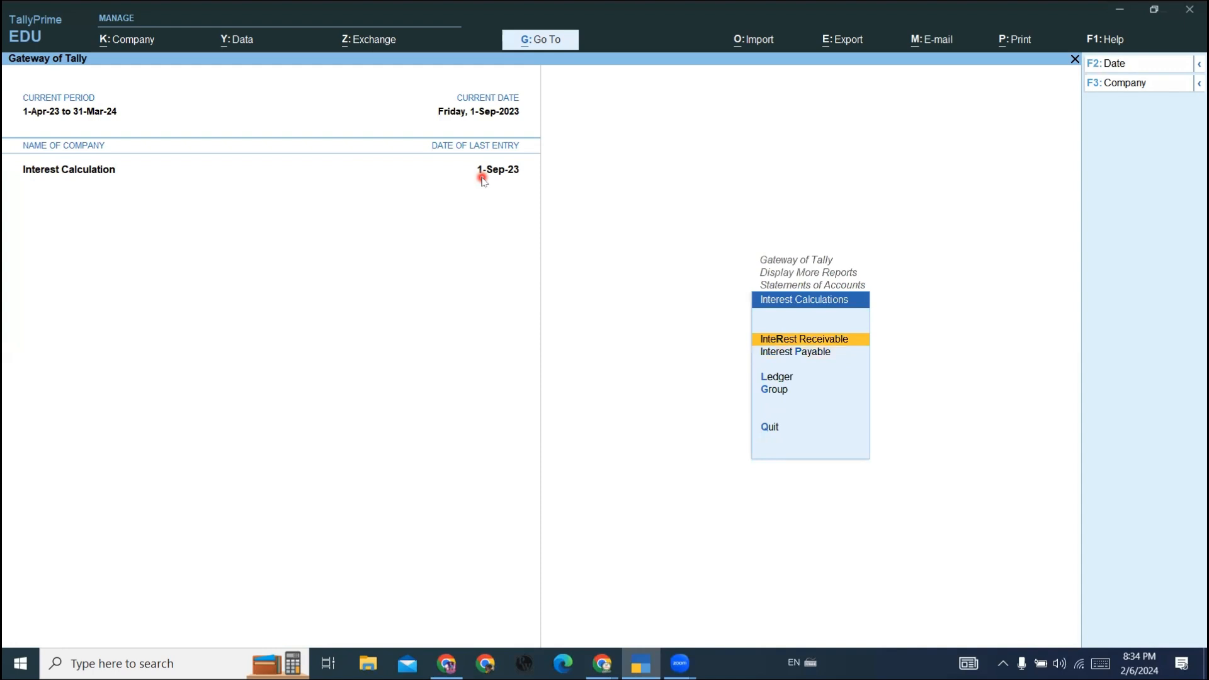
key("Up")
key("Down")
key("Escape")
key("Escape")
key("Escape")
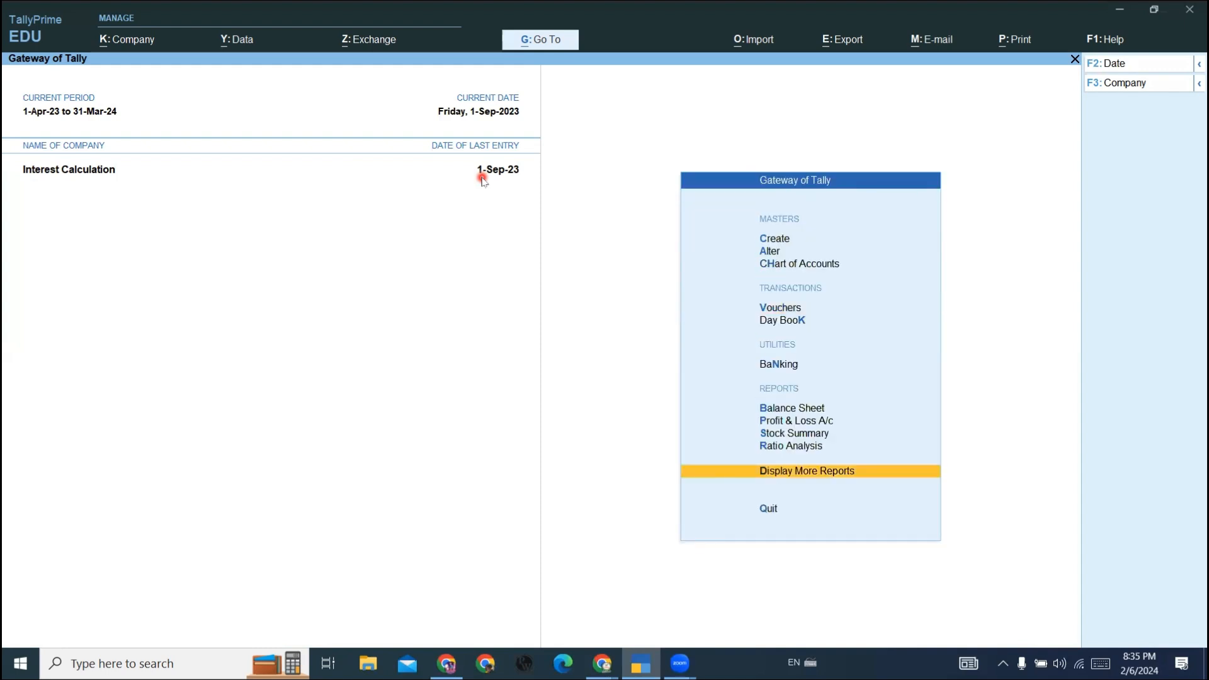
- Open the existing Sonika Traders ledger for alteration by way of the ledger creation form
key("Up")
key("Up")
key("Up")
key("Up")
key("Up")
key("Up")
key("Up")
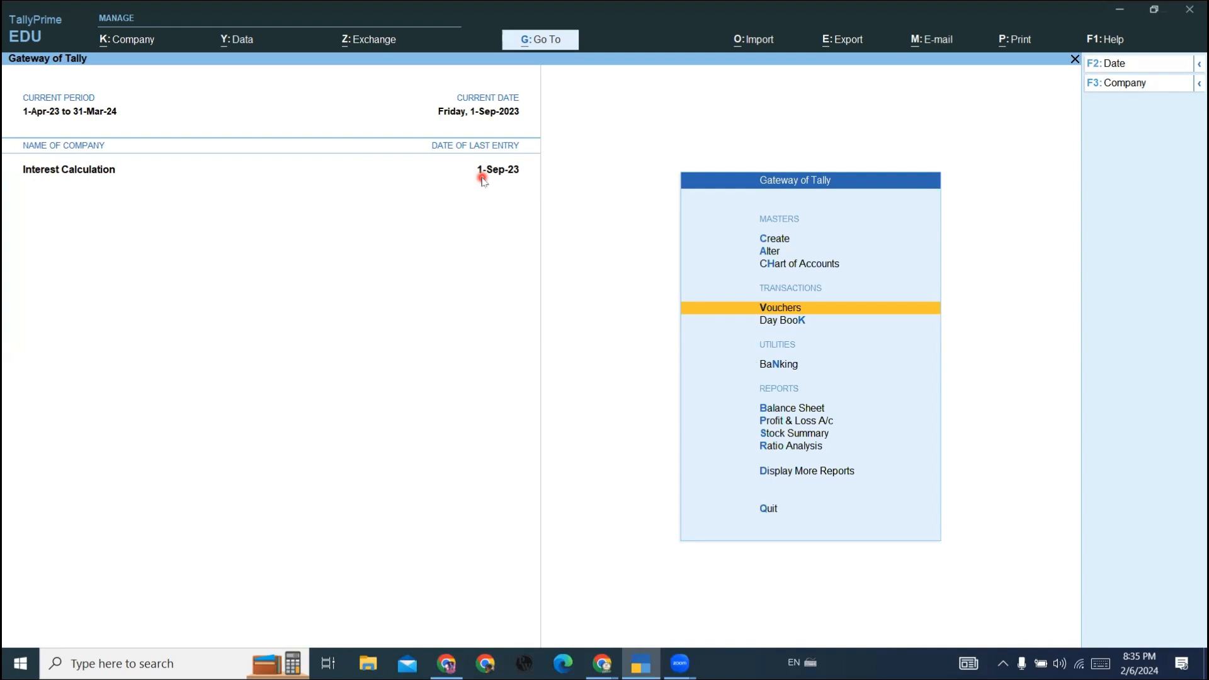
key("Up")
key("Up")
key("Up")
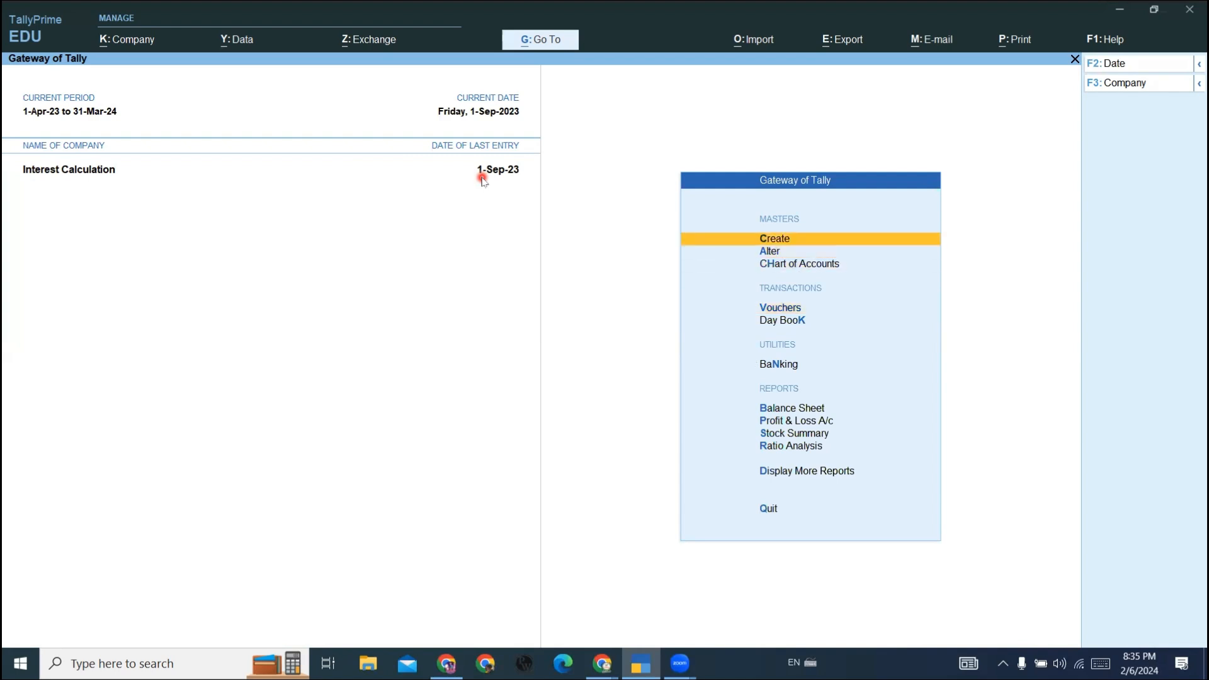
key("Return")
key("Down")
key("Return")
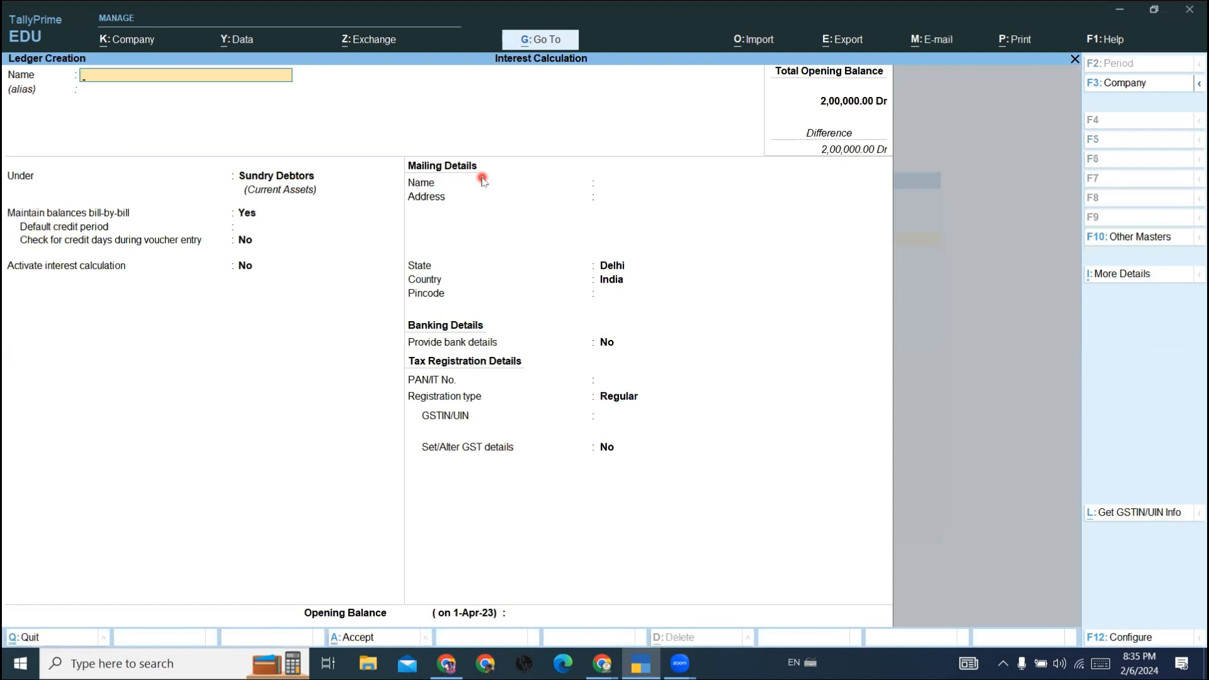
key("BackSpace")
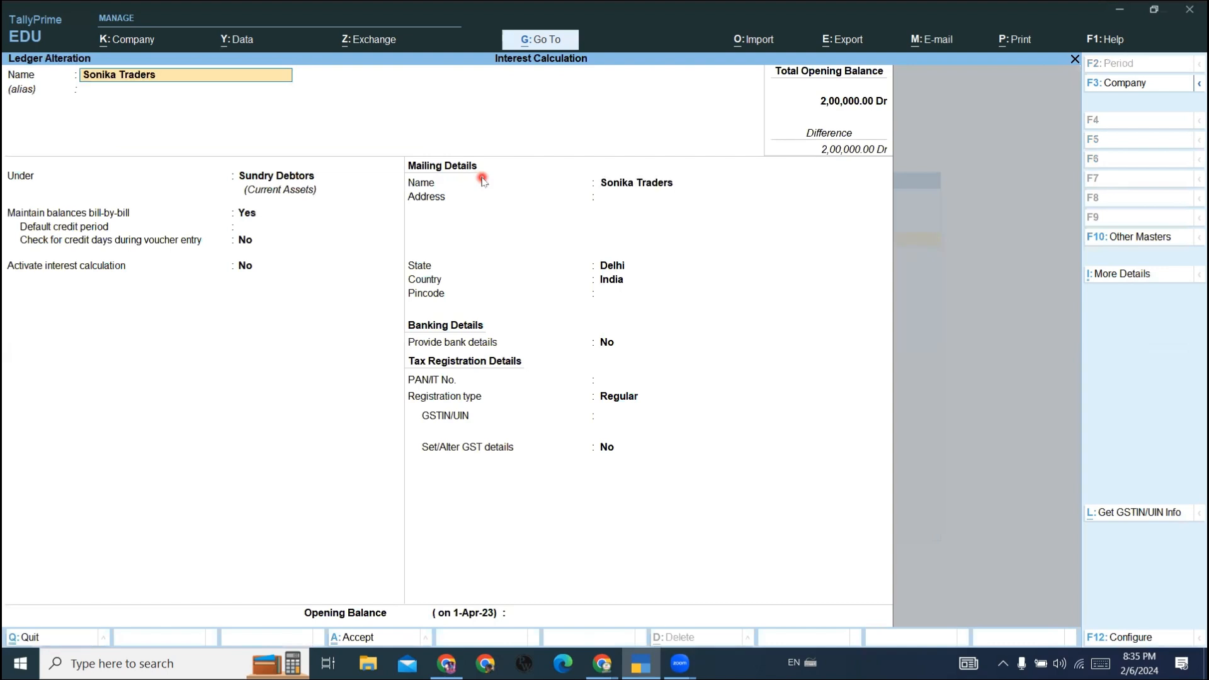
- Activate interest calculation for the Sonika Traders ledger and open its interest parameters
key("Return")
key("Return")
key("Return")
key("Return")
key("Return")
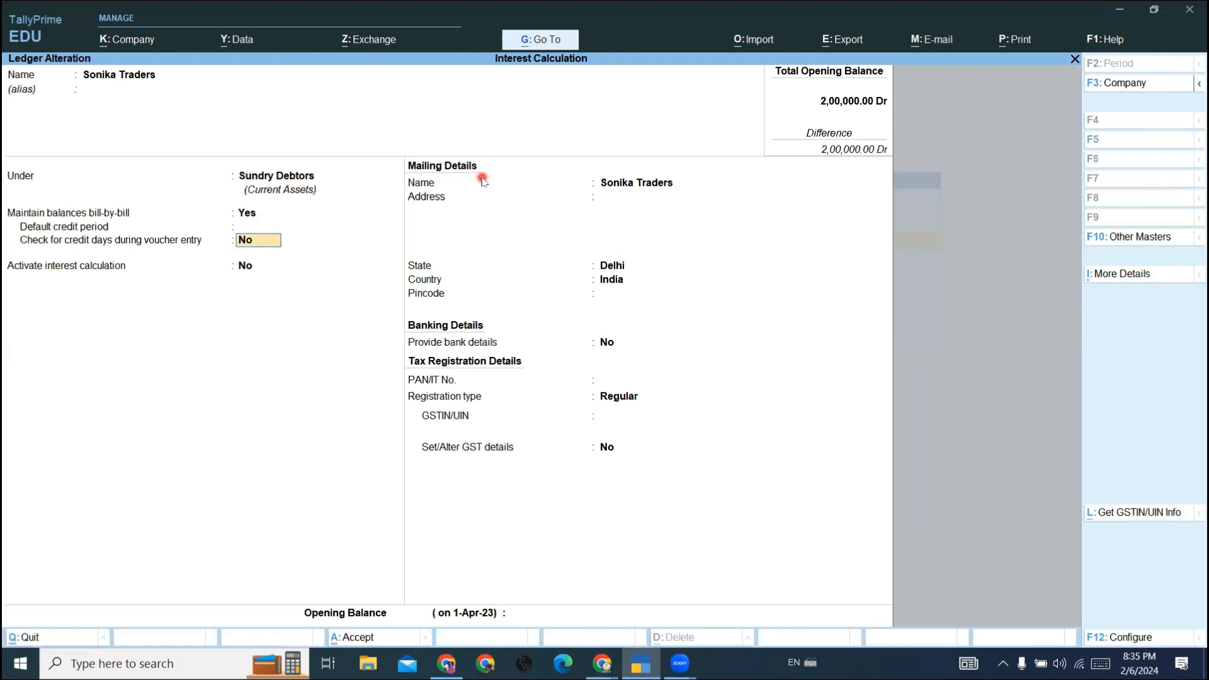
key("Return")
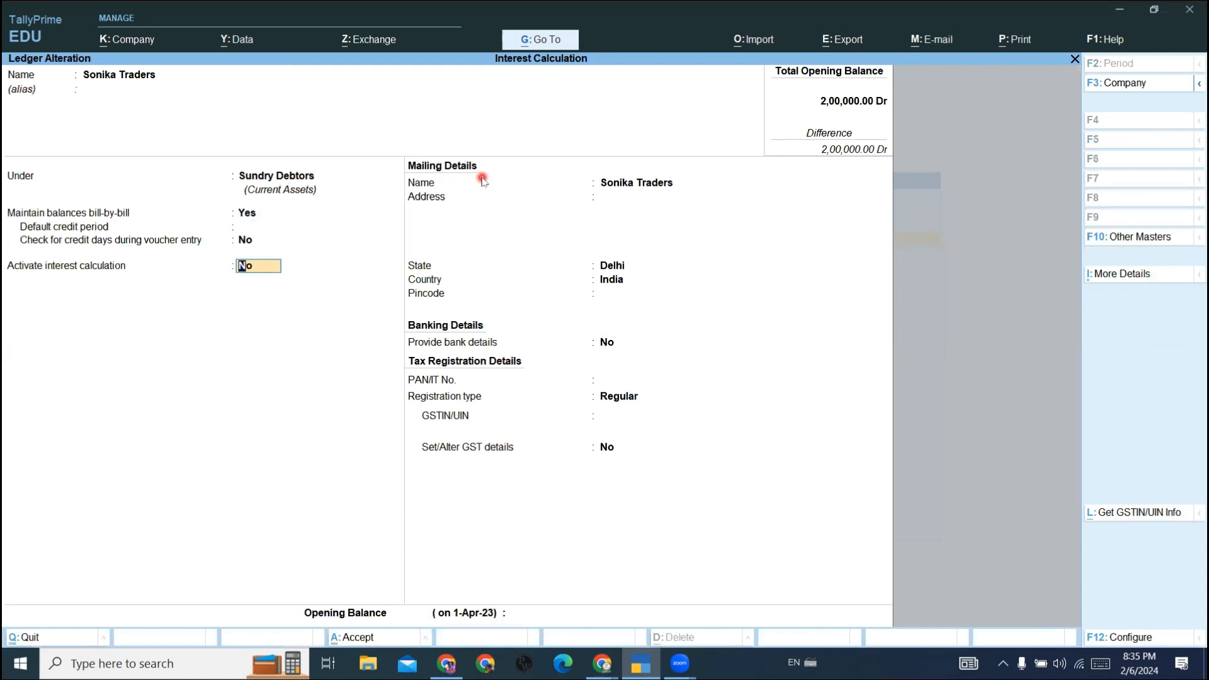
type("y")
key("Return")
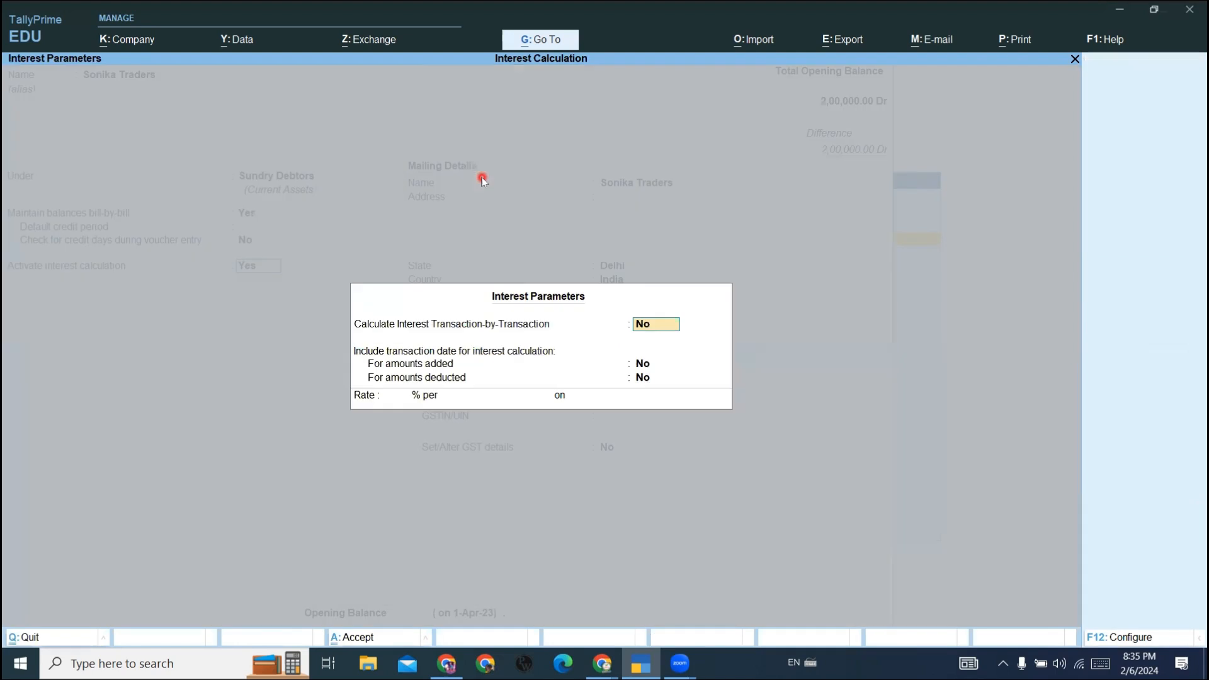
- Enable transaction-by-transaction interest, leaving parameter override and transaction date inclusion for added and deducted amounts at No
type("y")
key("Return")
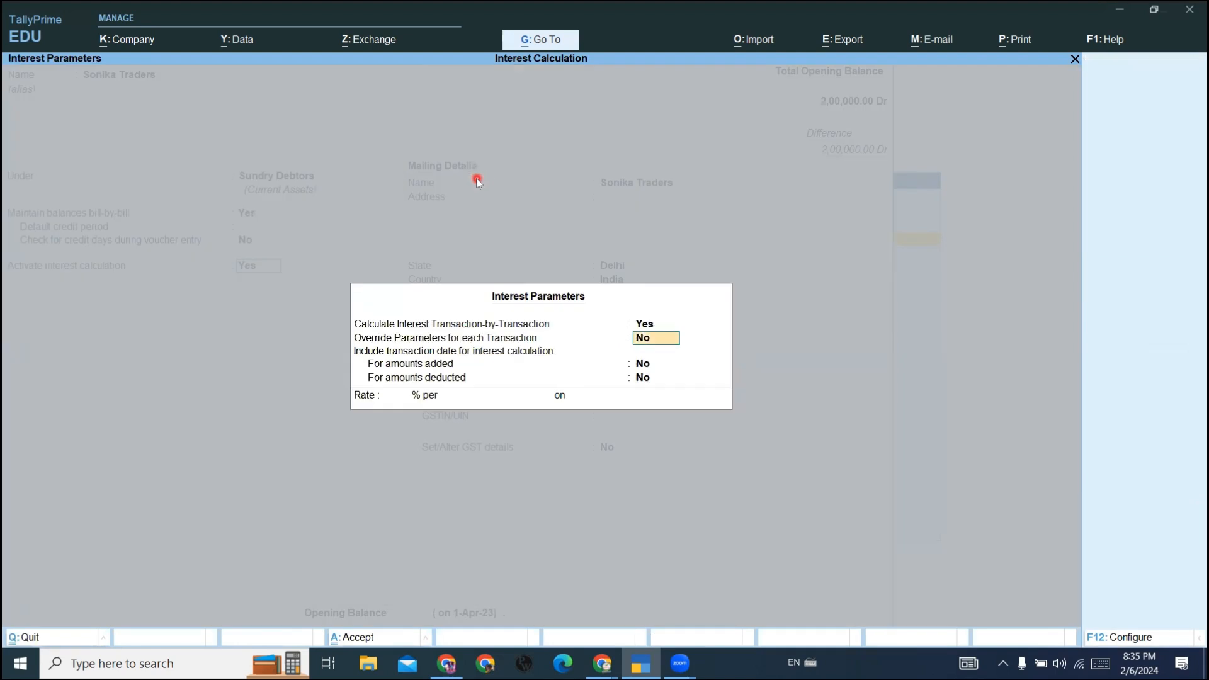
key("Return")
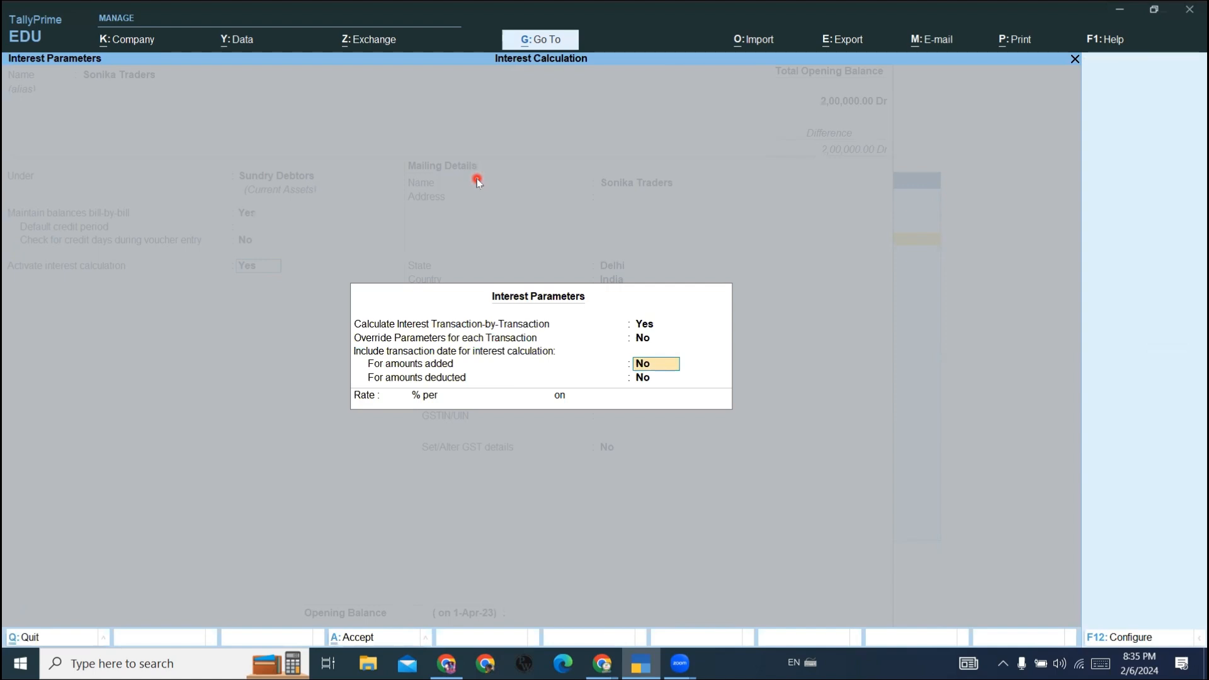
key("Return")
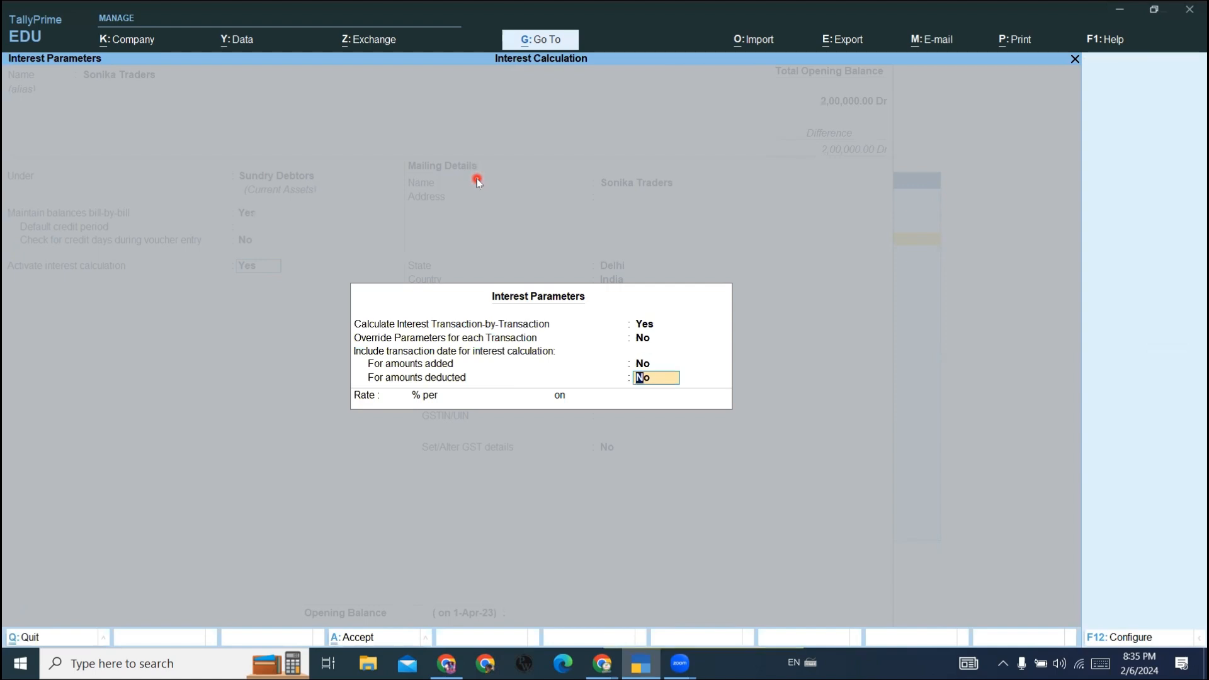
key("BackSpace")
key("Return")
key("Return")
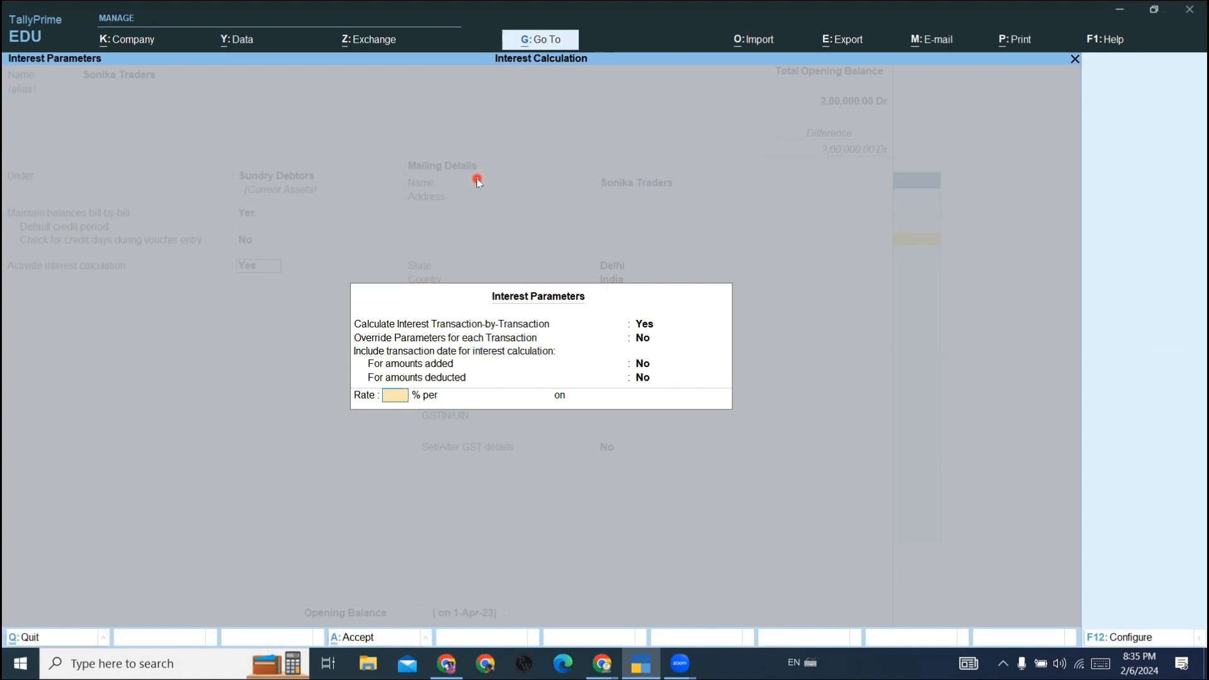
- Set the interest rate to 3% per 30-Day Month on All Balances, save the Sonika Traders ledger and return to the Gateway of Tally
type("3")
key("Return")
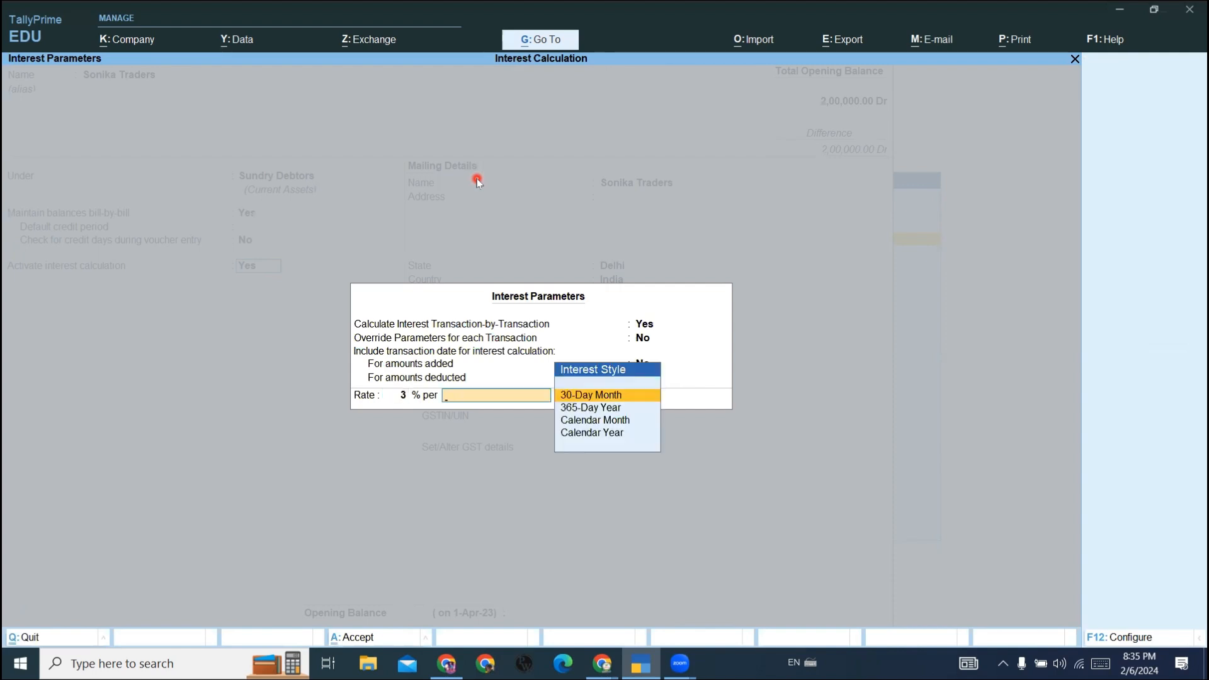
key("Return")
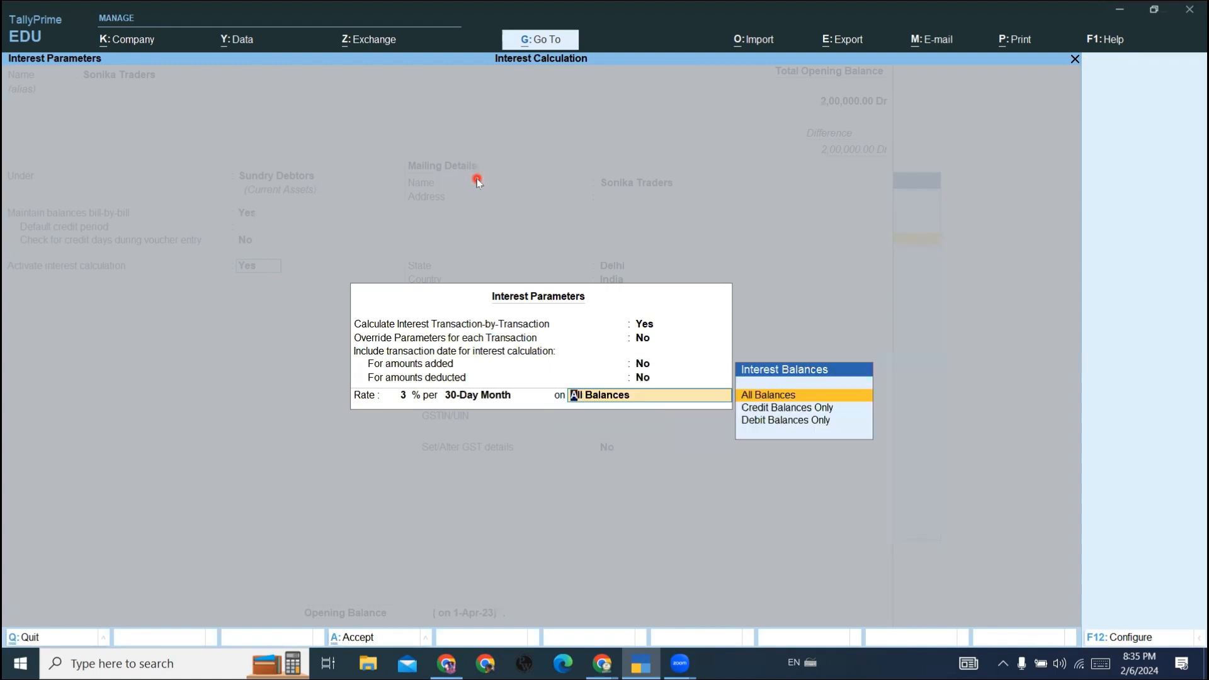
key("Return")
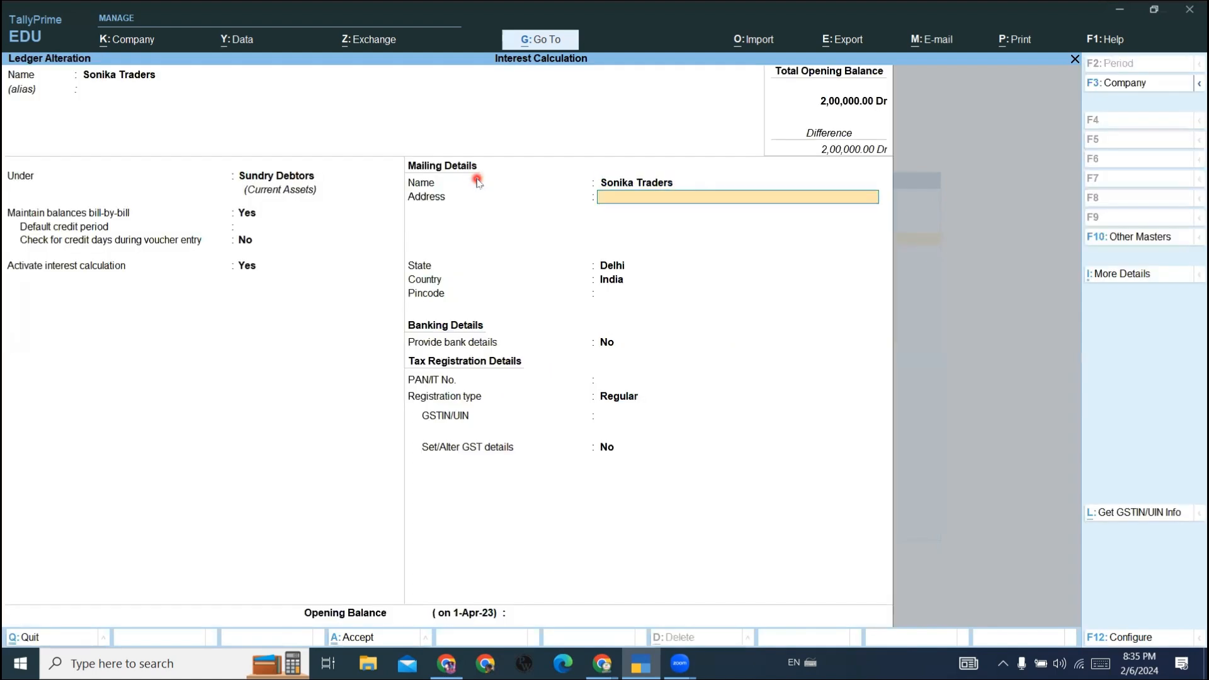
key("ctrl")
key("ctrl+a")
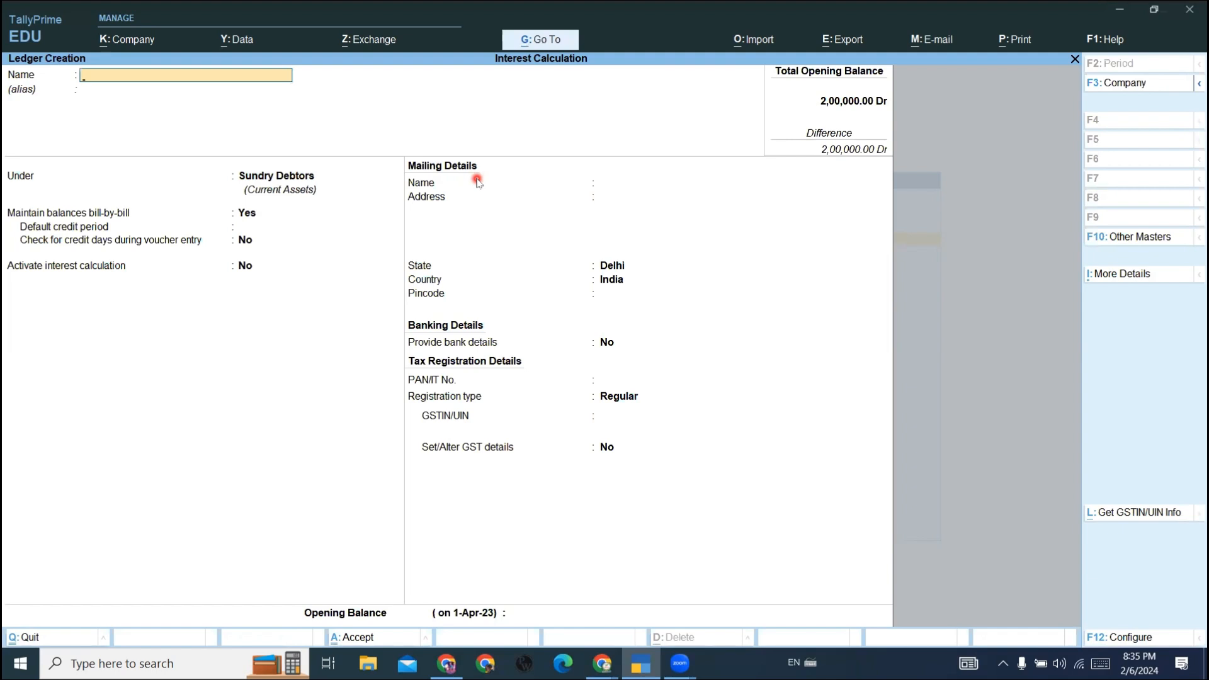
key("Escape")
key("Escape")
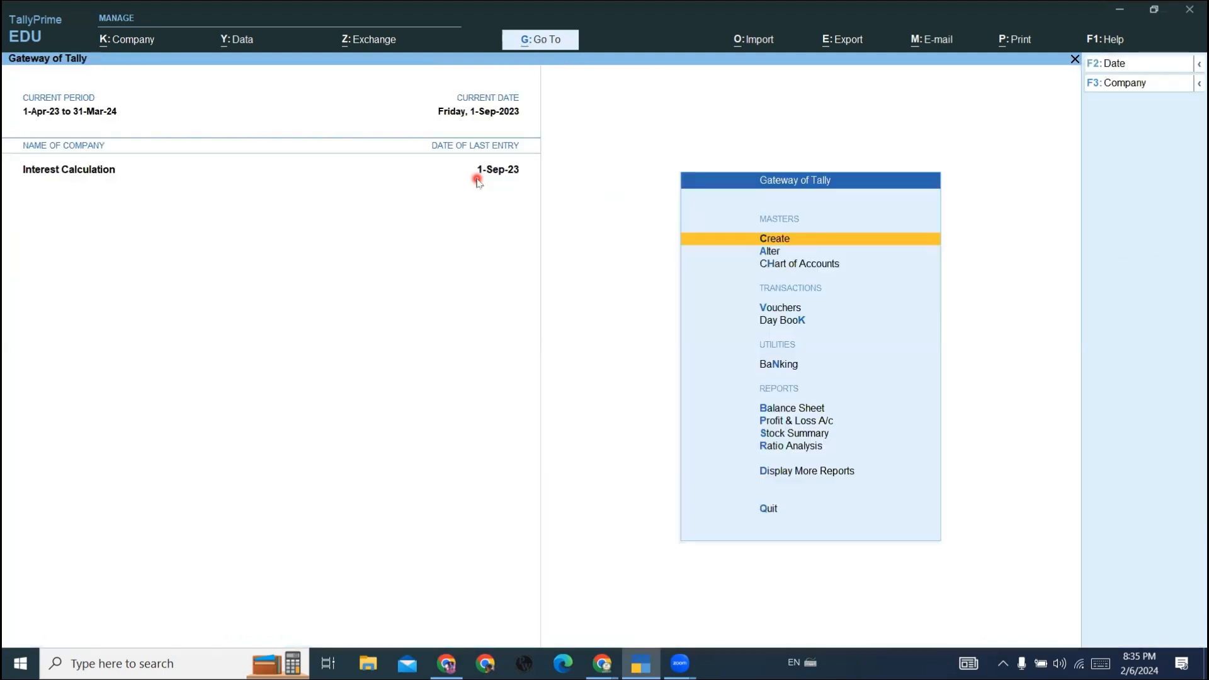
- Open voucher entry and select Sonika Traders as the credited ledger in the receipt voucher
key("Down")
key("Down")
key("Down")
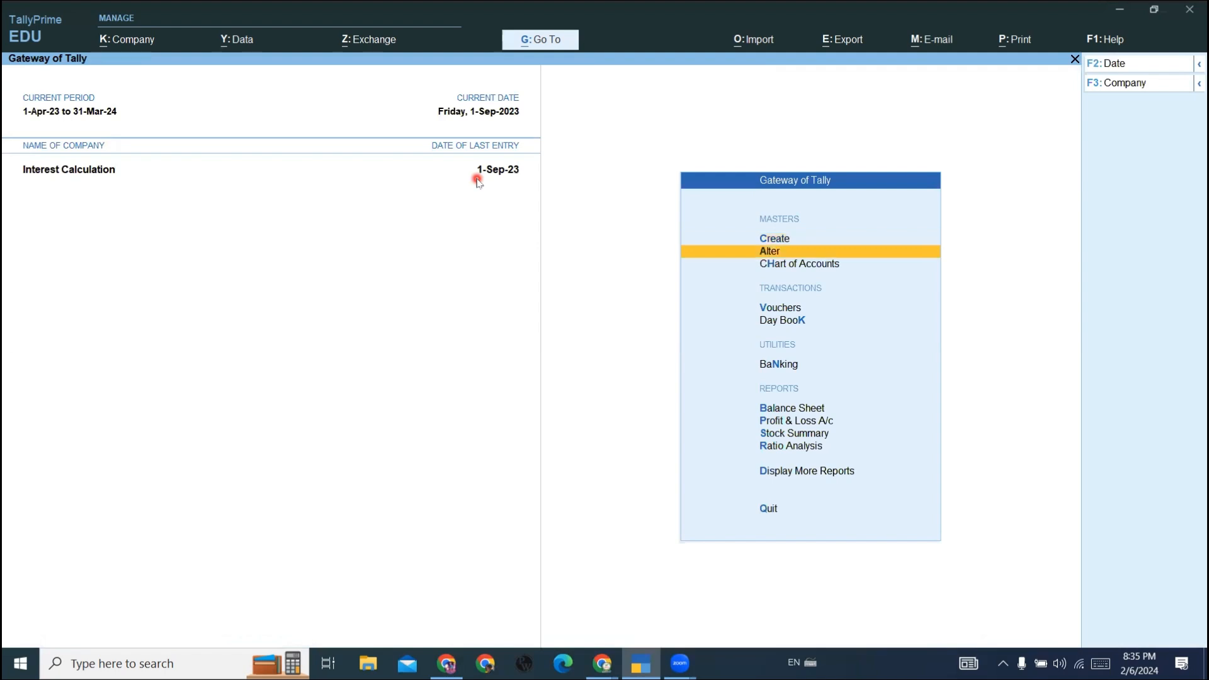
key("Return")
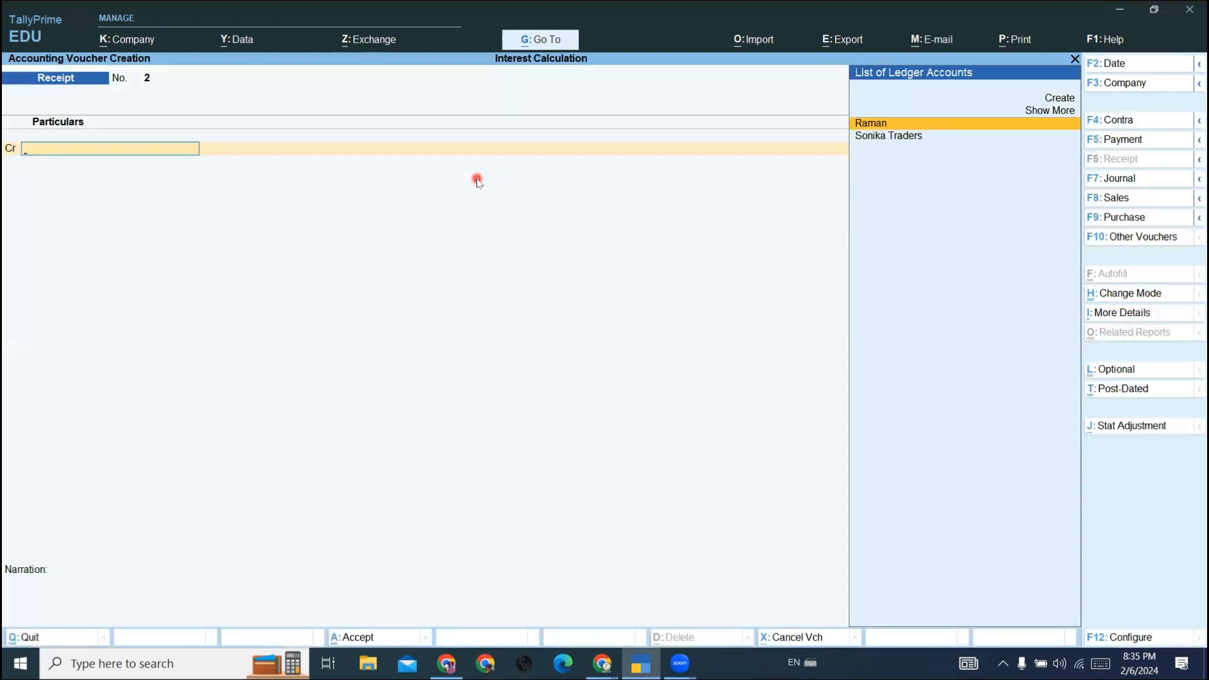
key("Down")
key("Return")
key("BackSpace")
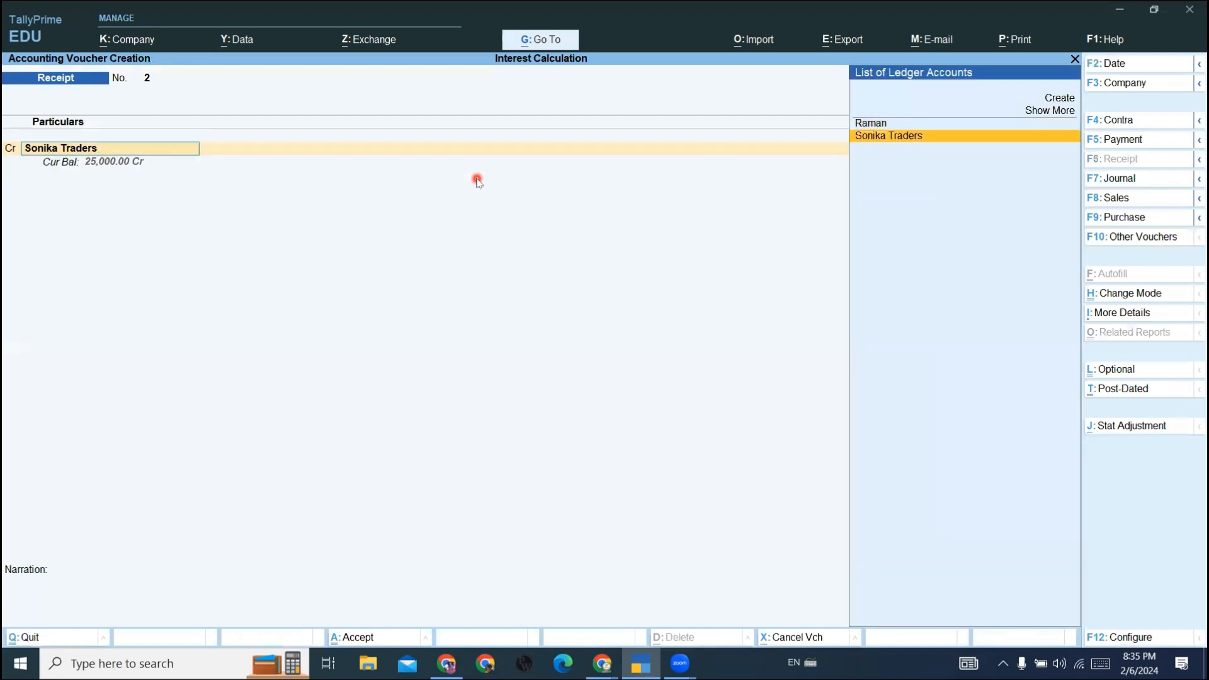
- Switch from the receipt to a sales voucher and enter sale01 as its reference number
key("ctrl+Return")
key("BackSpace")
key("Escape")
key("F8")
type("sale01")
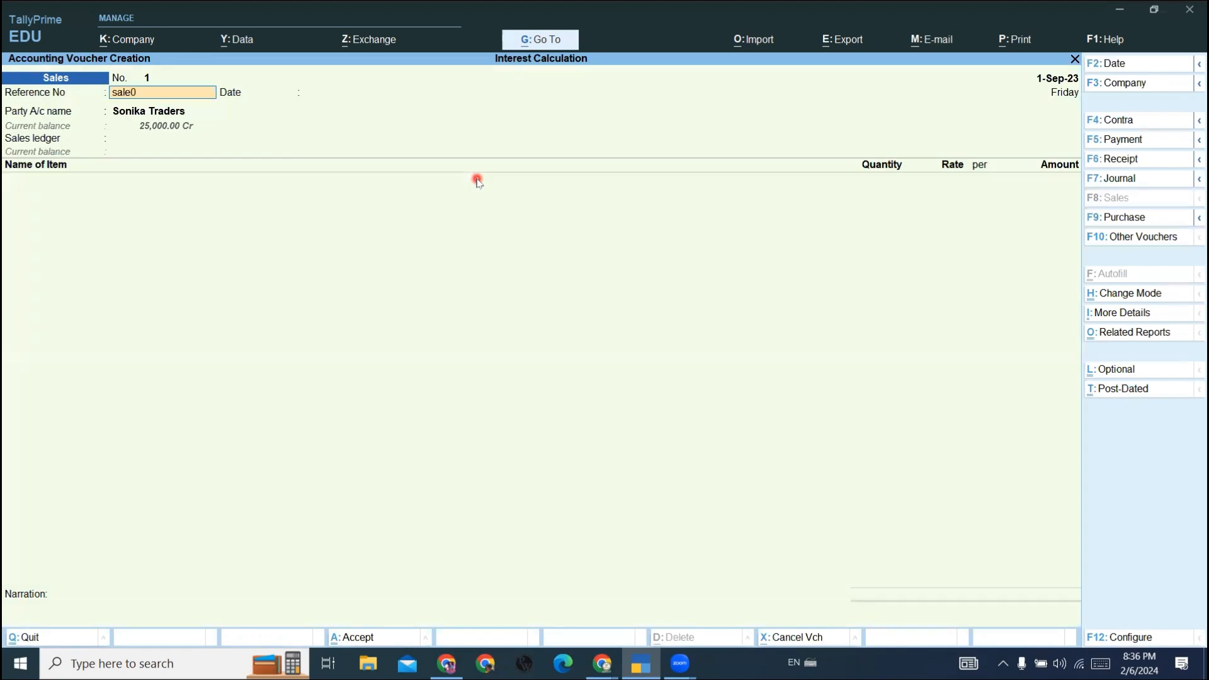
key("Return")
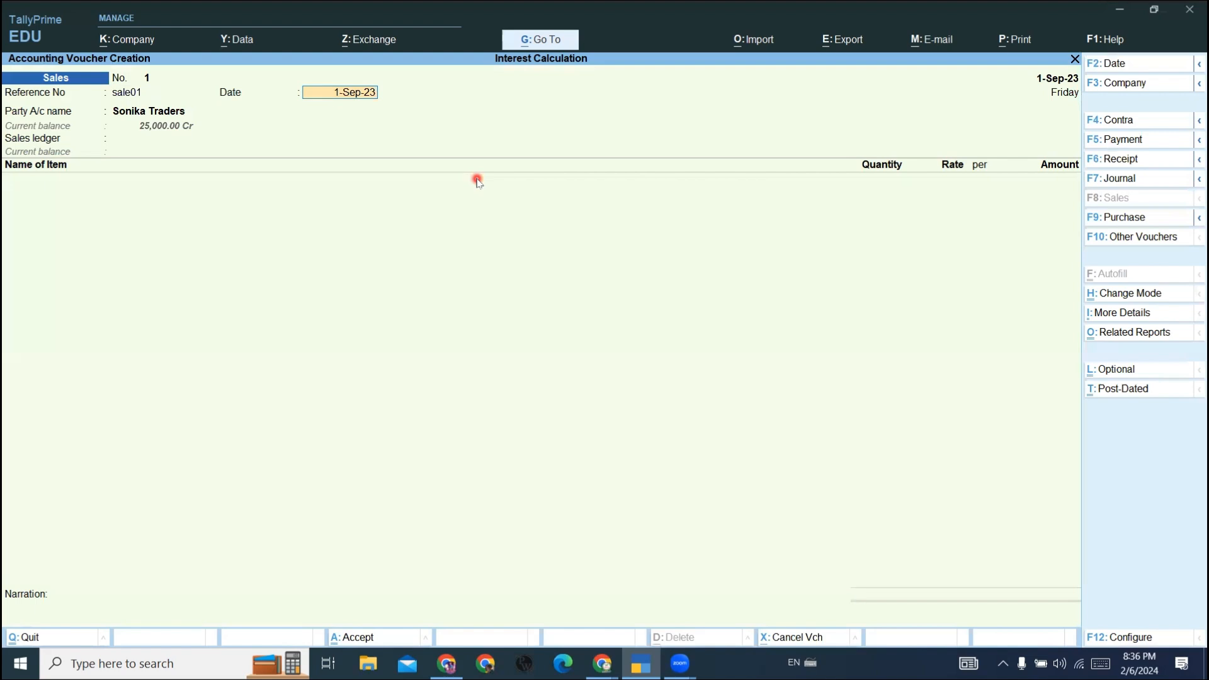
- Set the voucher and reference dates to 2-Oct-23 and accept Sonika Traders as the party with blank dispatch details
key("F2")
type("2.10")
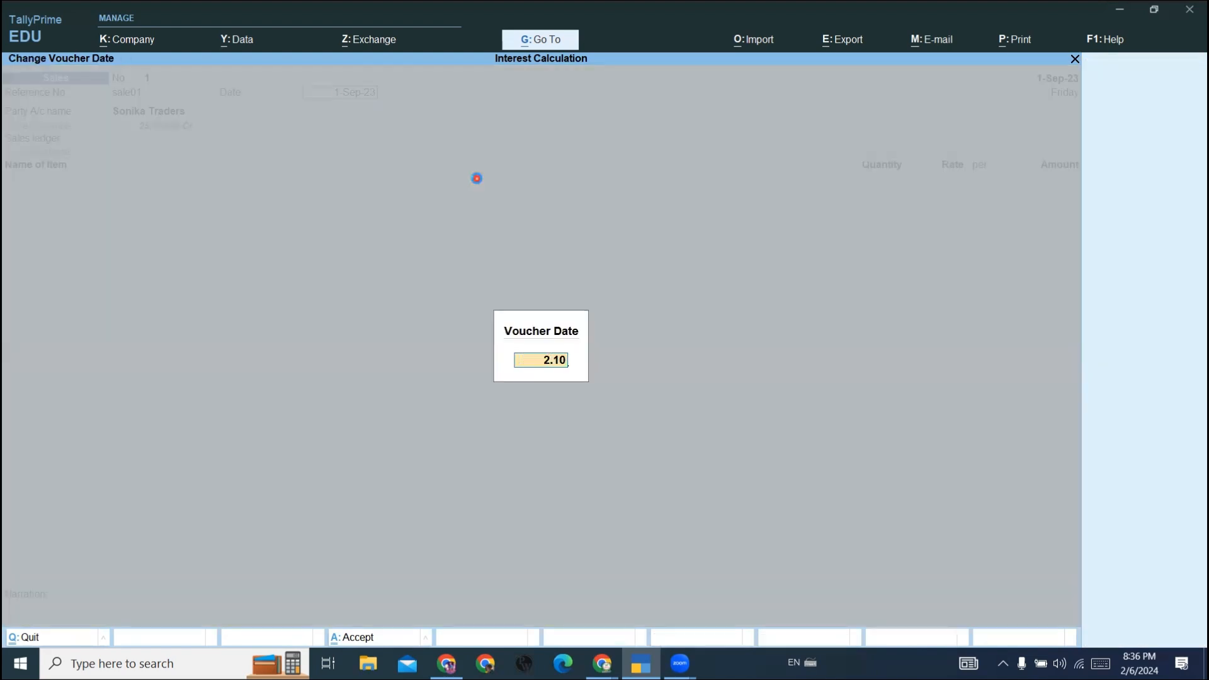
key("Return")
type("2.10")
key("Return")
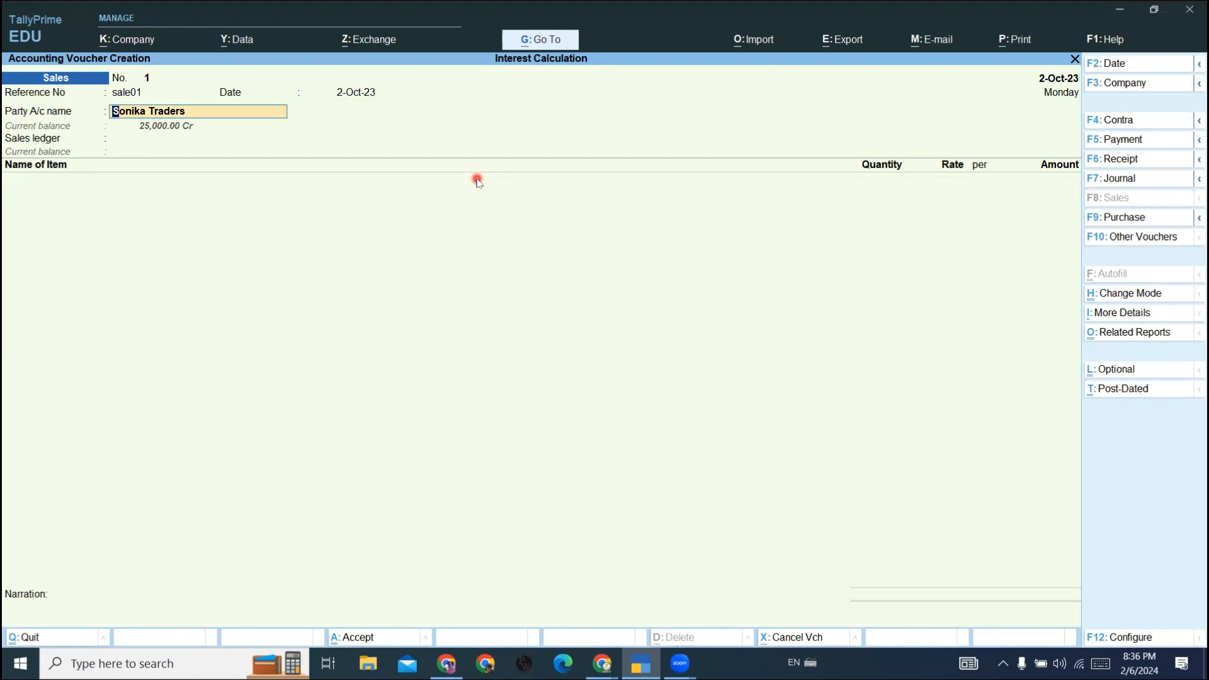
key("Return")
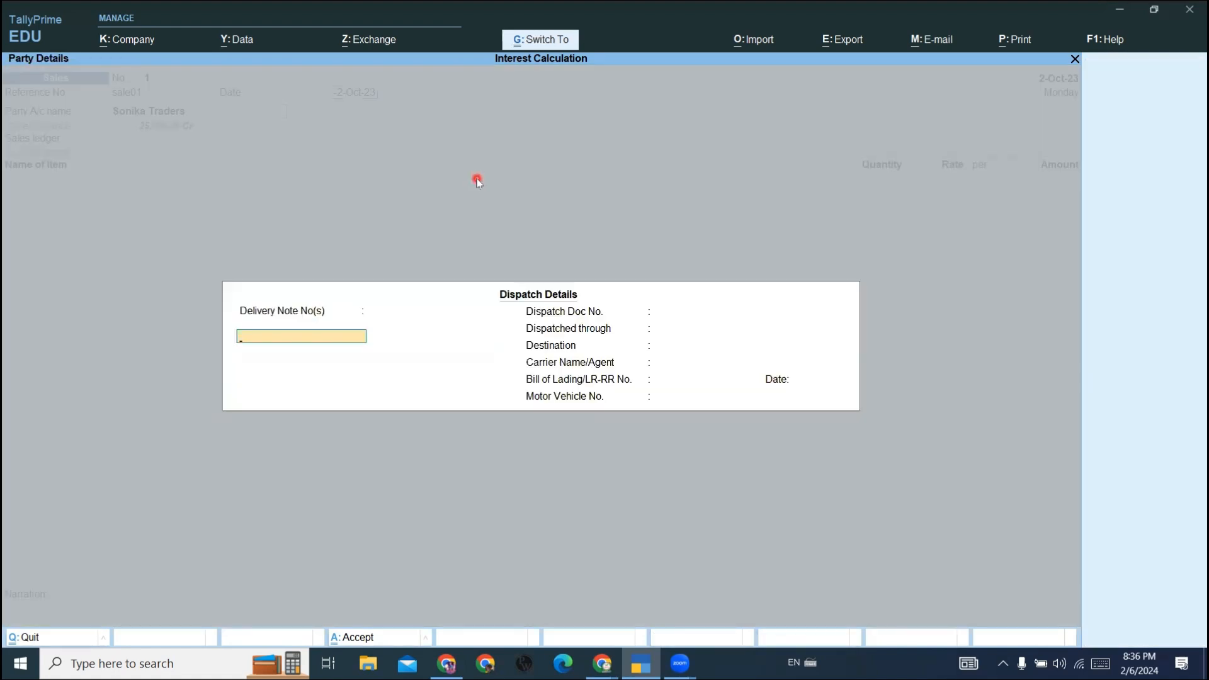
key("ctrl+a")
key("ctrl+a")
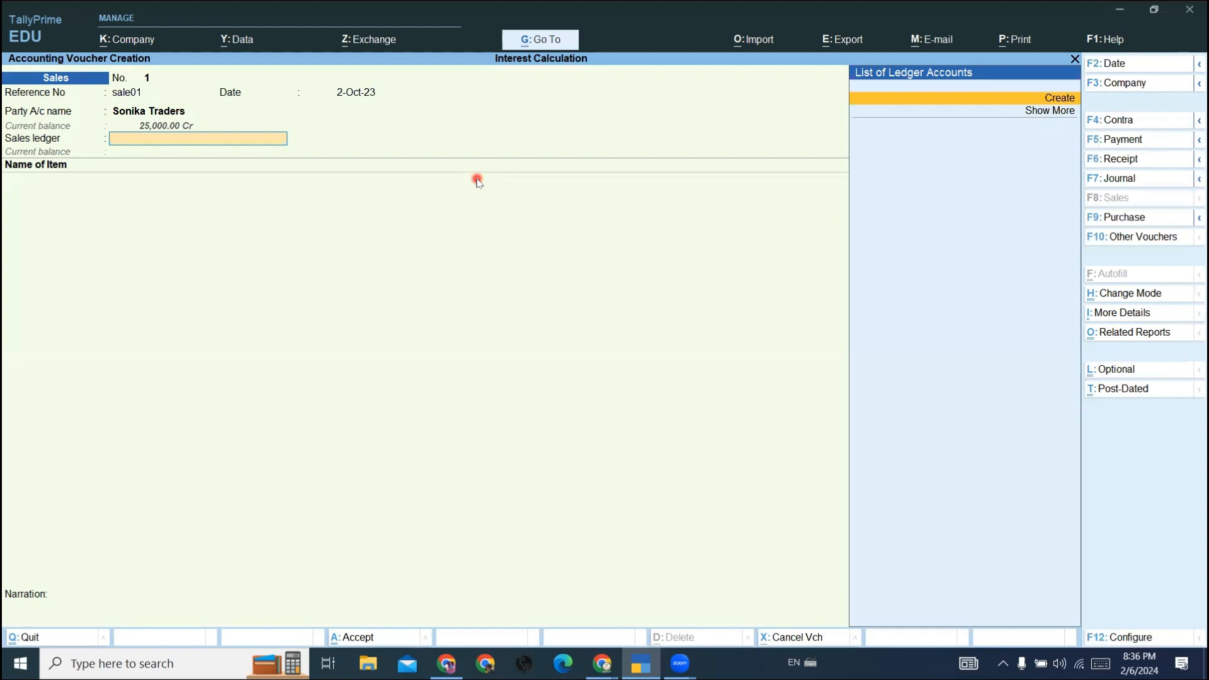
- Create a ledger named Sales under Sales Accounts as the voucher's sales ledger
key("Return")
type("Sales")
key("Return")
key("Return")
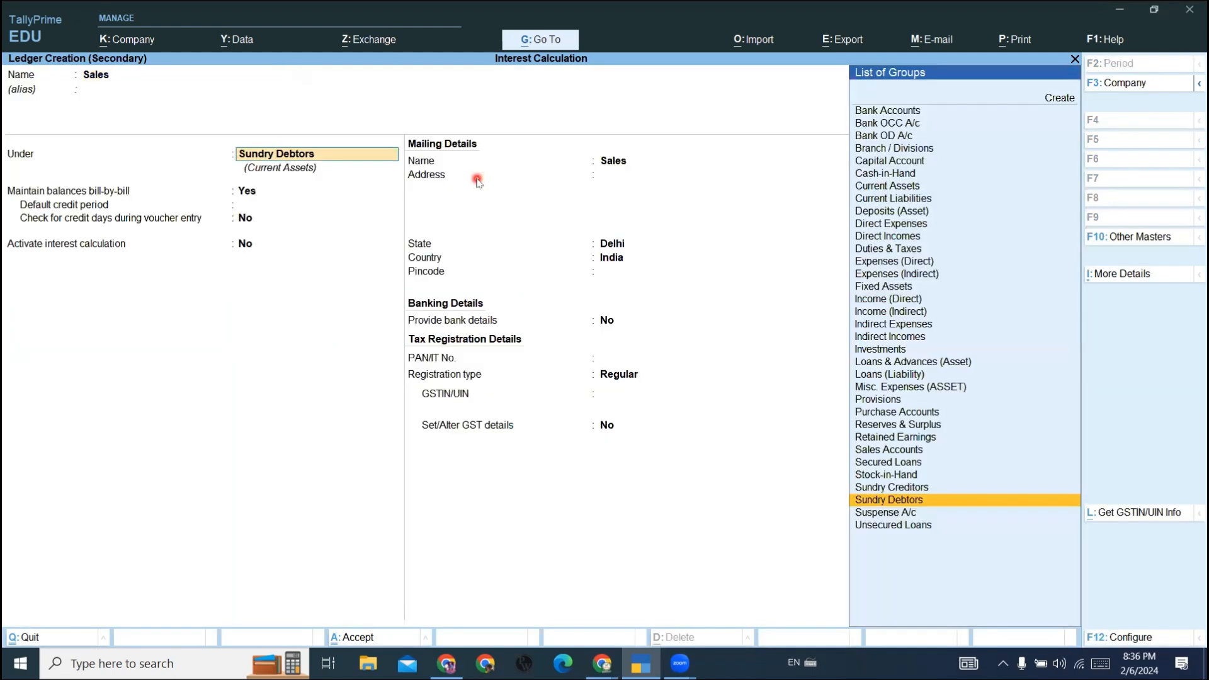
type("Sa")
key("Return")
key("Return")
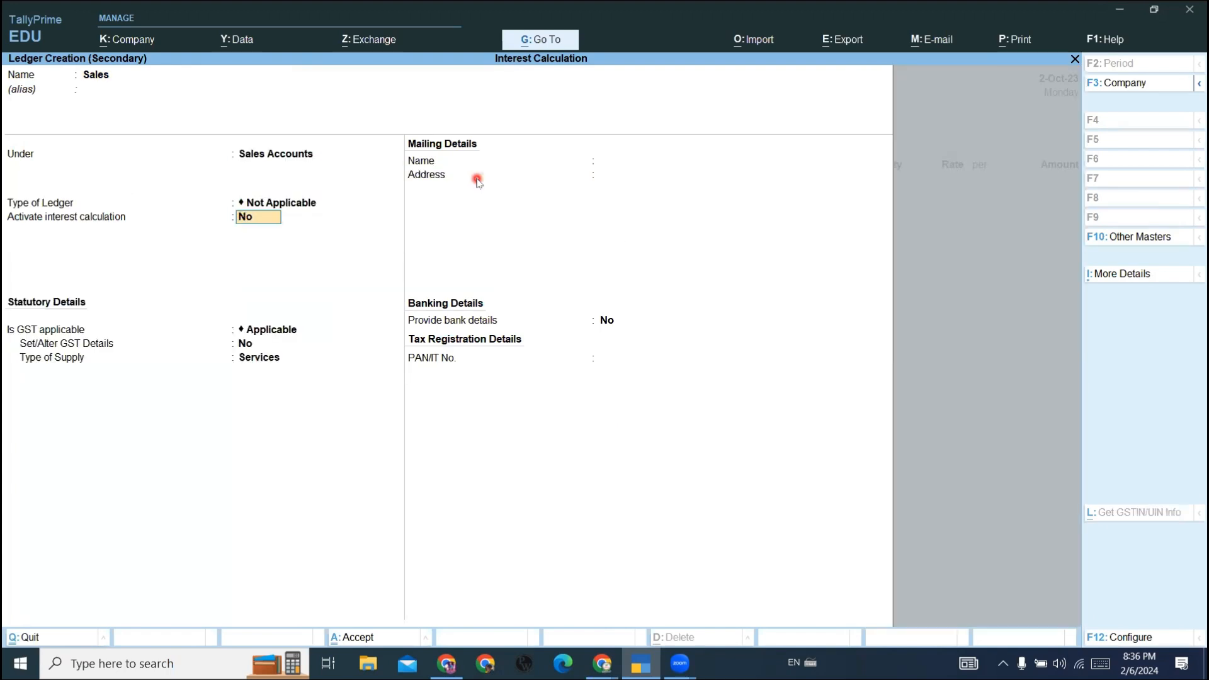
key("ctrl+a")
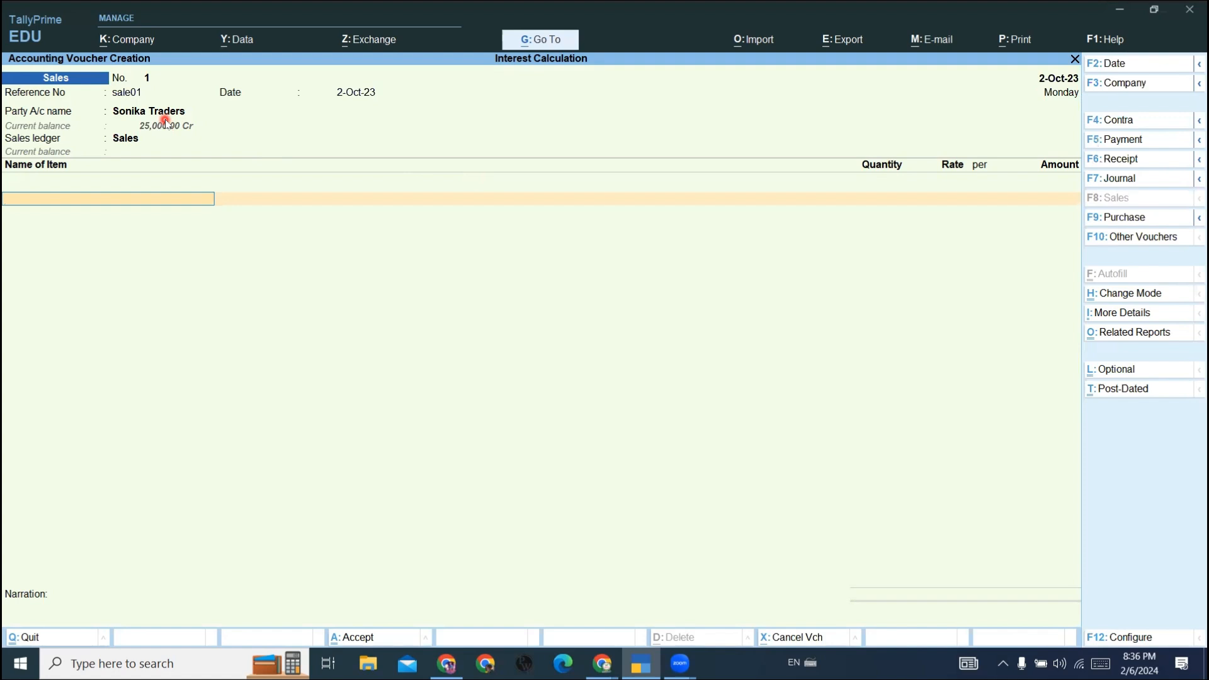
- Start a new stock item named Keyboard under Primary from the voucher's item line
left_click(128, 215)
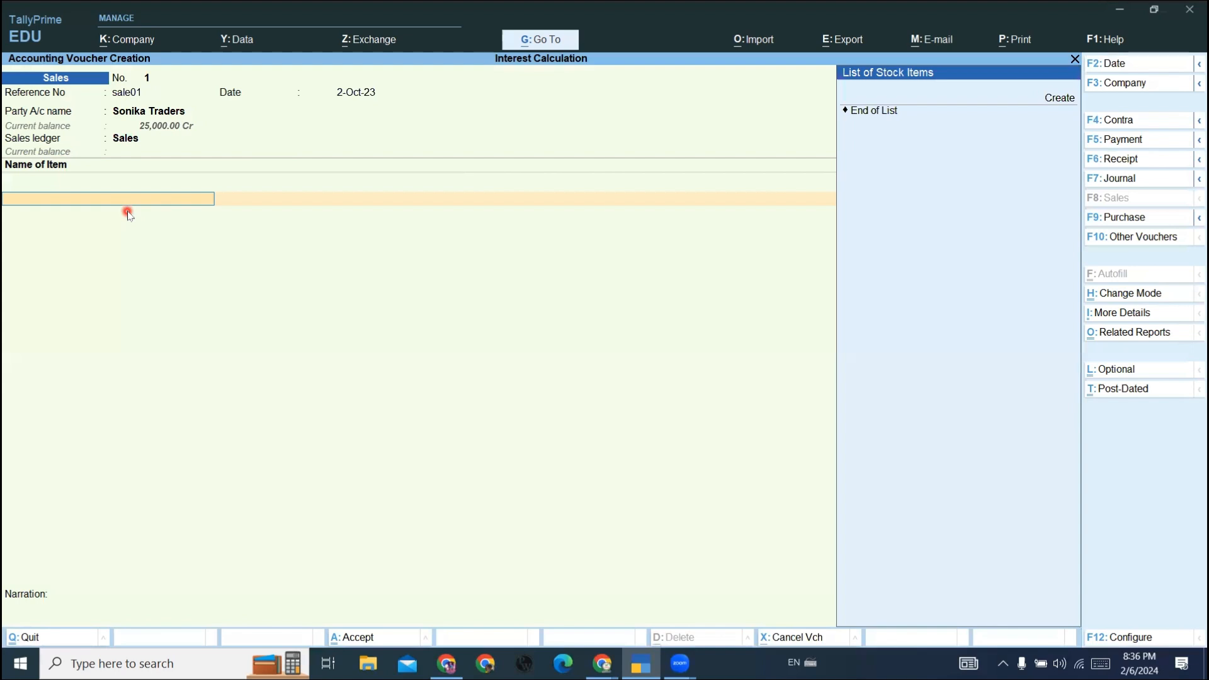
key("Up")
key("Return")
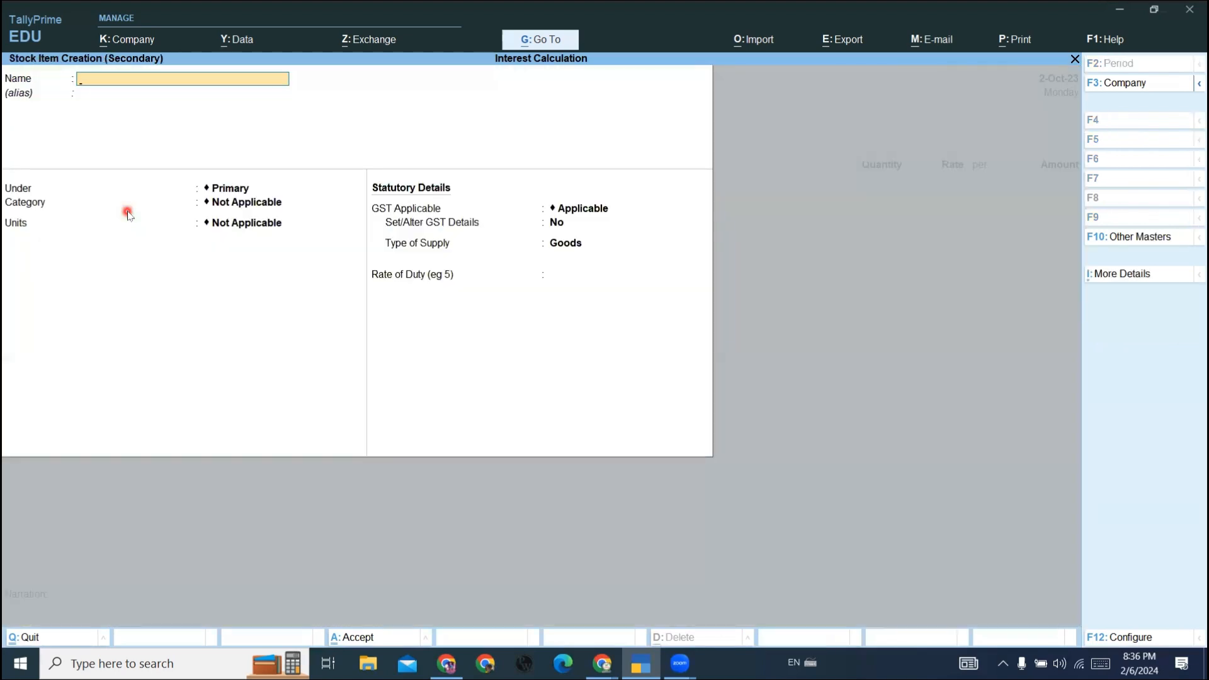
type("K")
type("eybo")
type("rard")
key("BackSpace")
key("BackSpace")
key("BackSpace")
key("BackSpace")
type("ard")
key("Return")
key("Return")
key("Return")
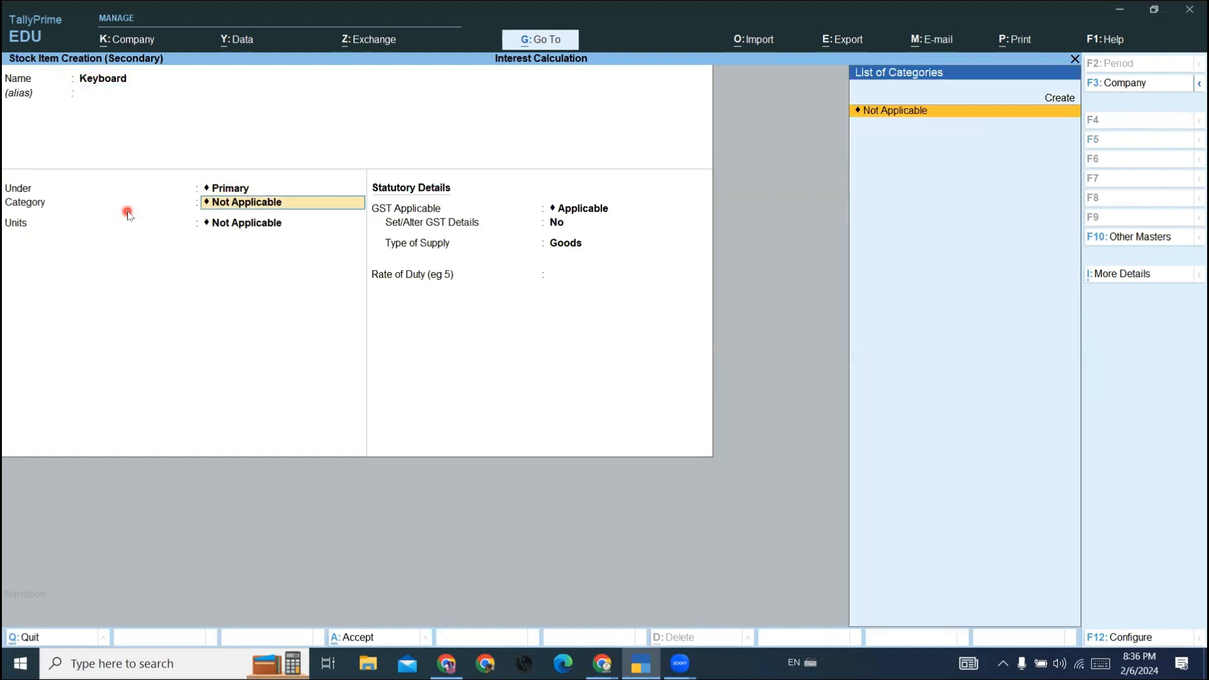
- Create the simple unit nos for the Keyboard item and save the stock item
key("Up")
key("Return")
type("nos")
key("Return")
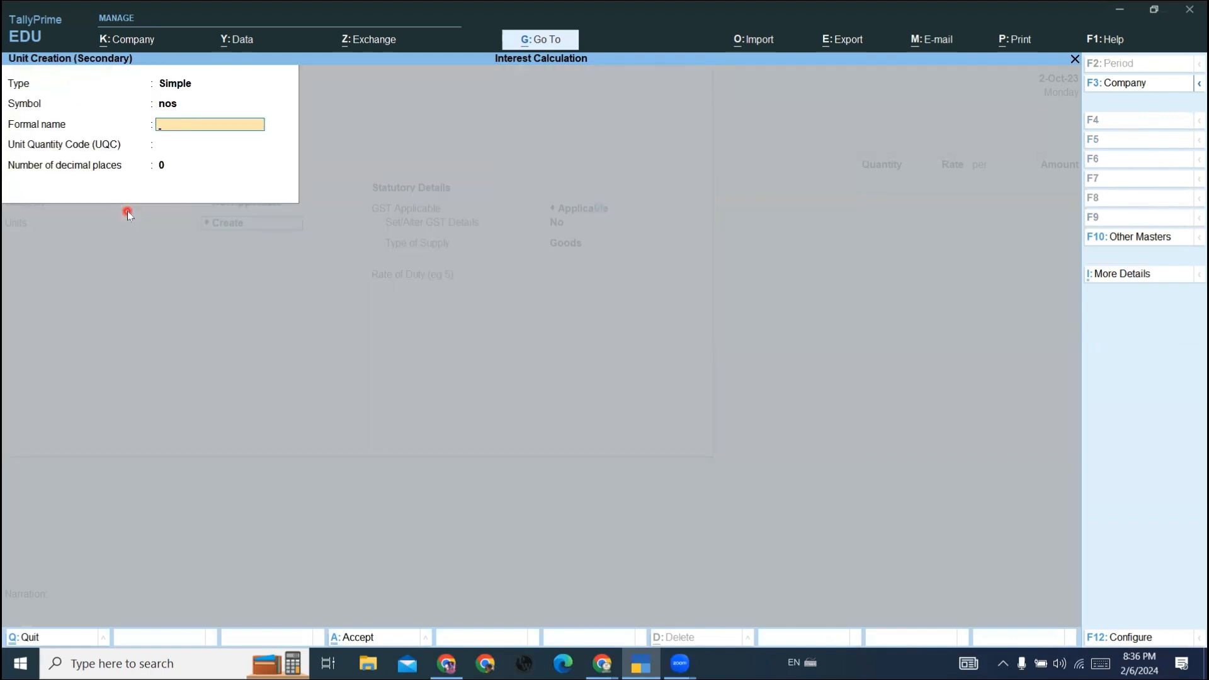
key("ctrl+a")
key("Return")
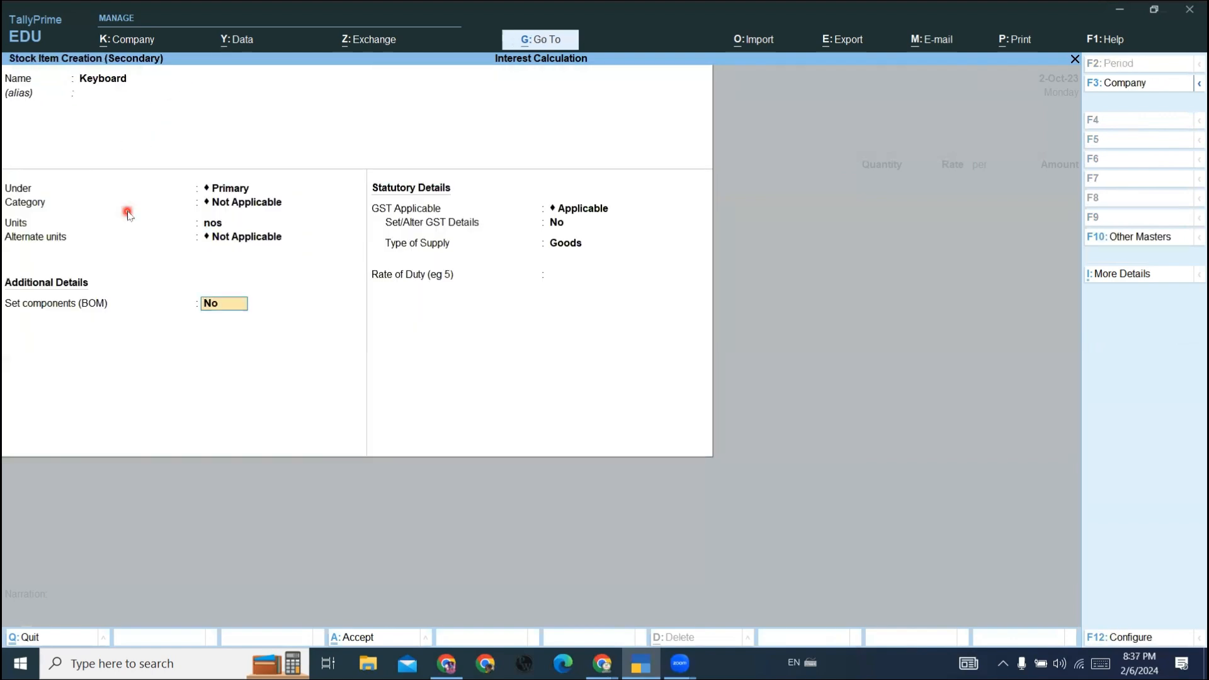
key("ctrl+a")
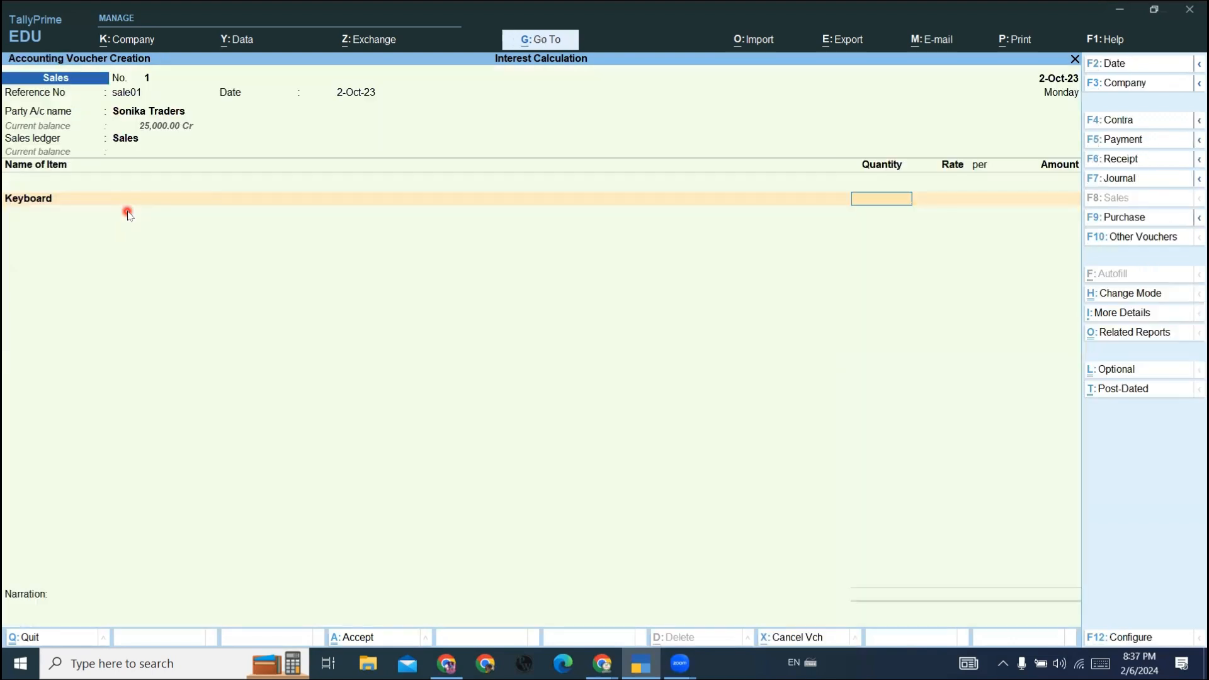
- Enter 5 nos of Keyboard at a rate of 350 and end the item list
type("5")
key("Return")
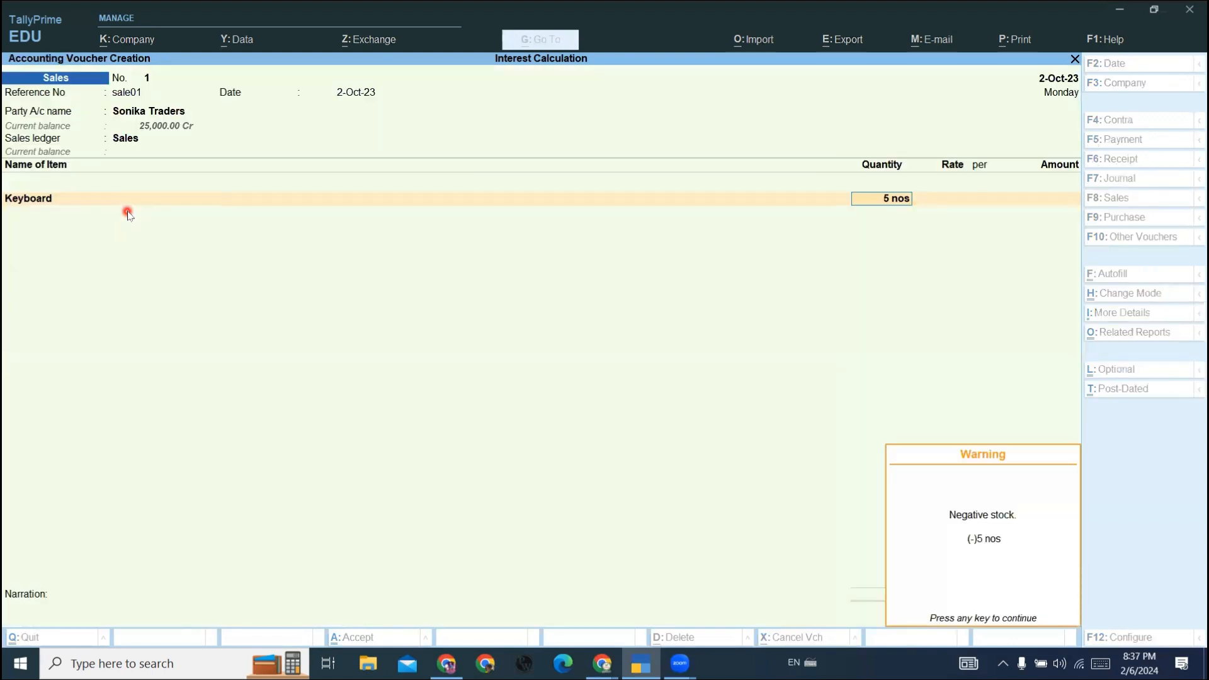
key("Return")
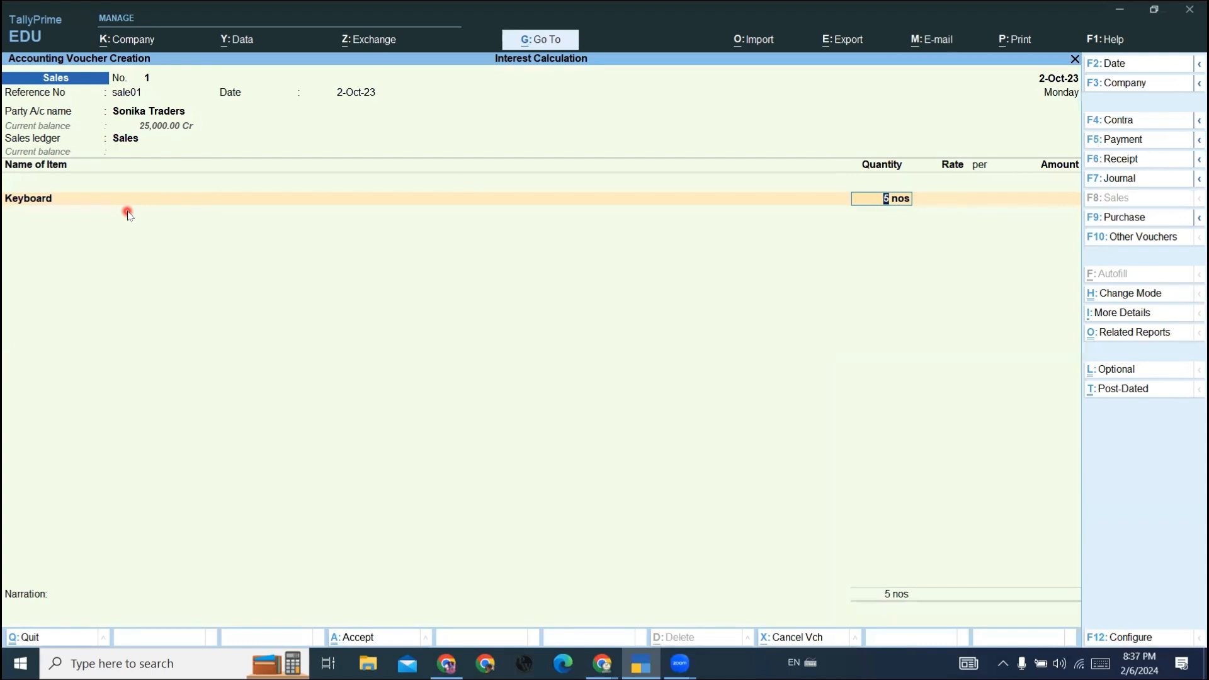
key("Return")
type("350")
key("Return")
key("Return")
key("Return")
key("Return")
key("Return")
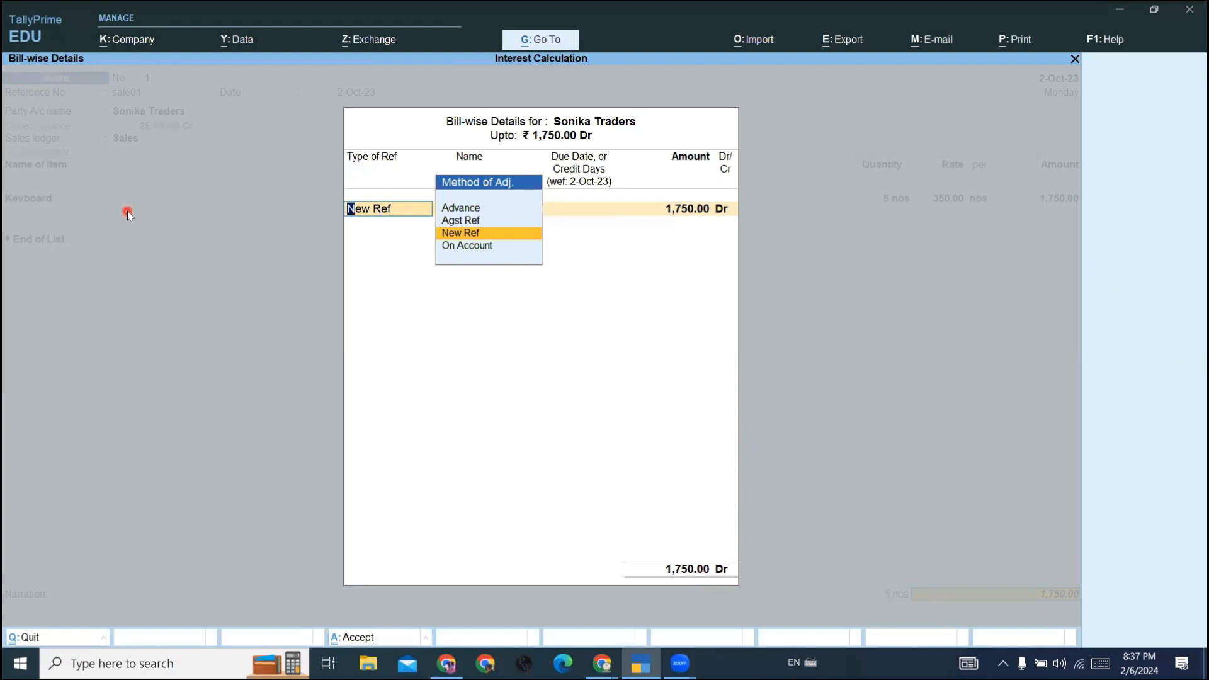
- Record the bill as New Ref Sale01 with 30 days' credit and save the sales voucher
key("Return")
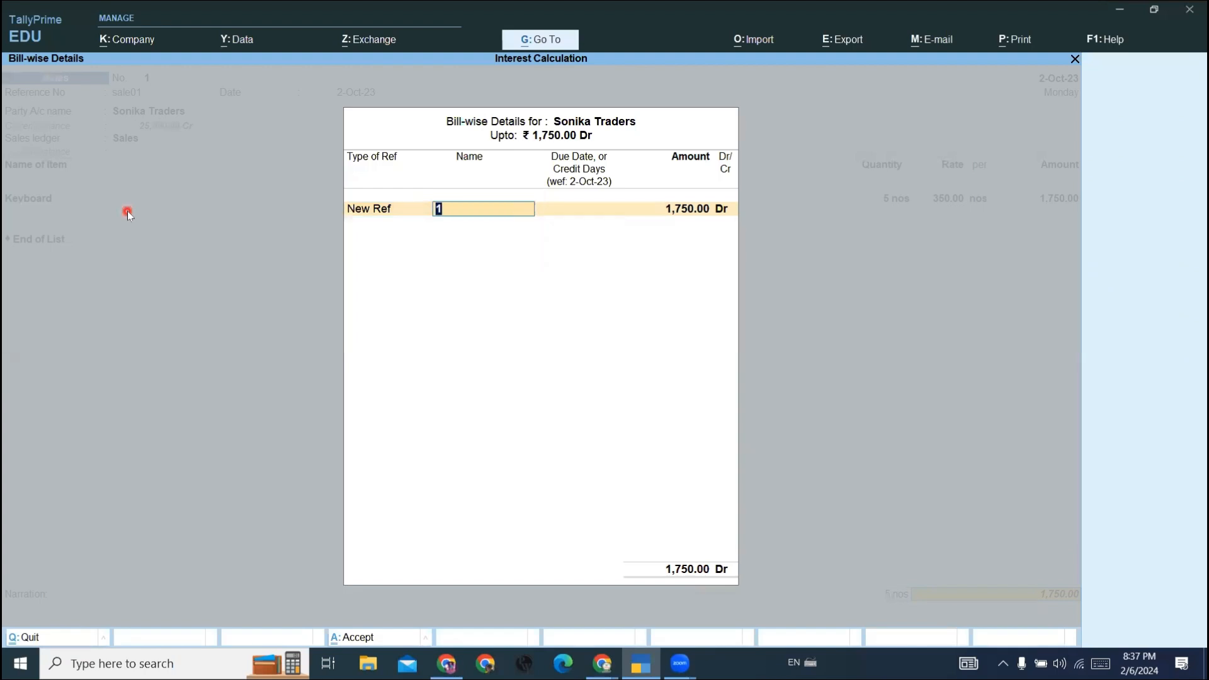
type("Sale01")
key("Return")
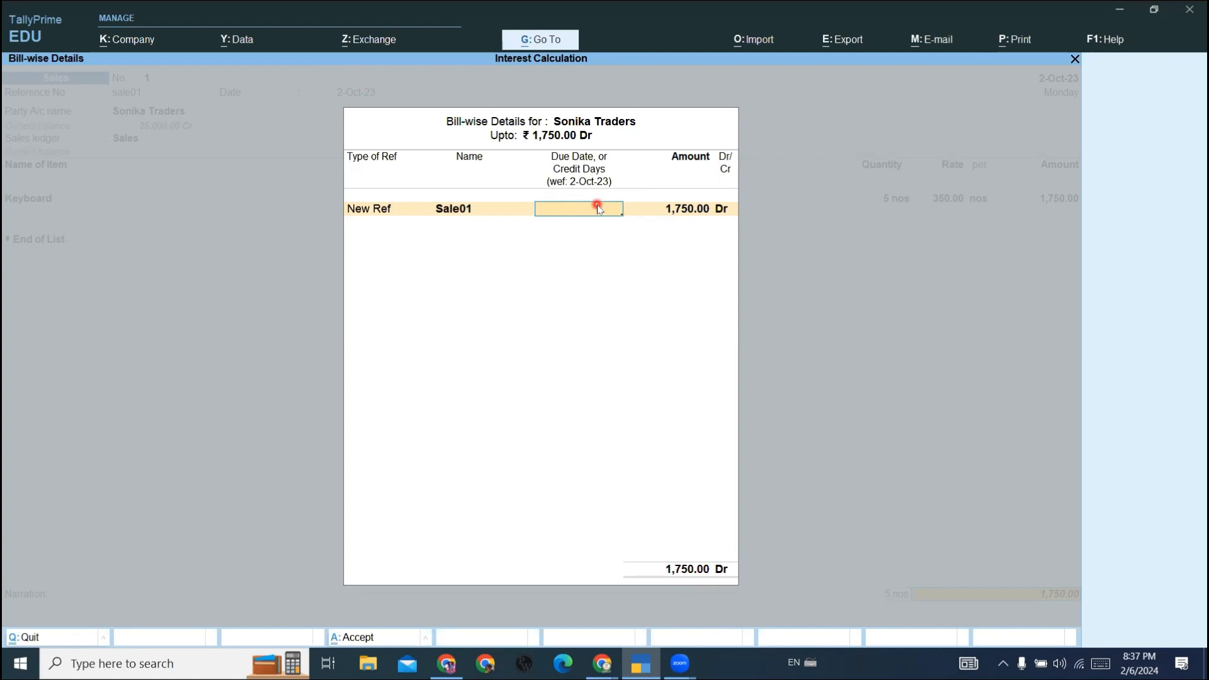
type("30")
key("Return")
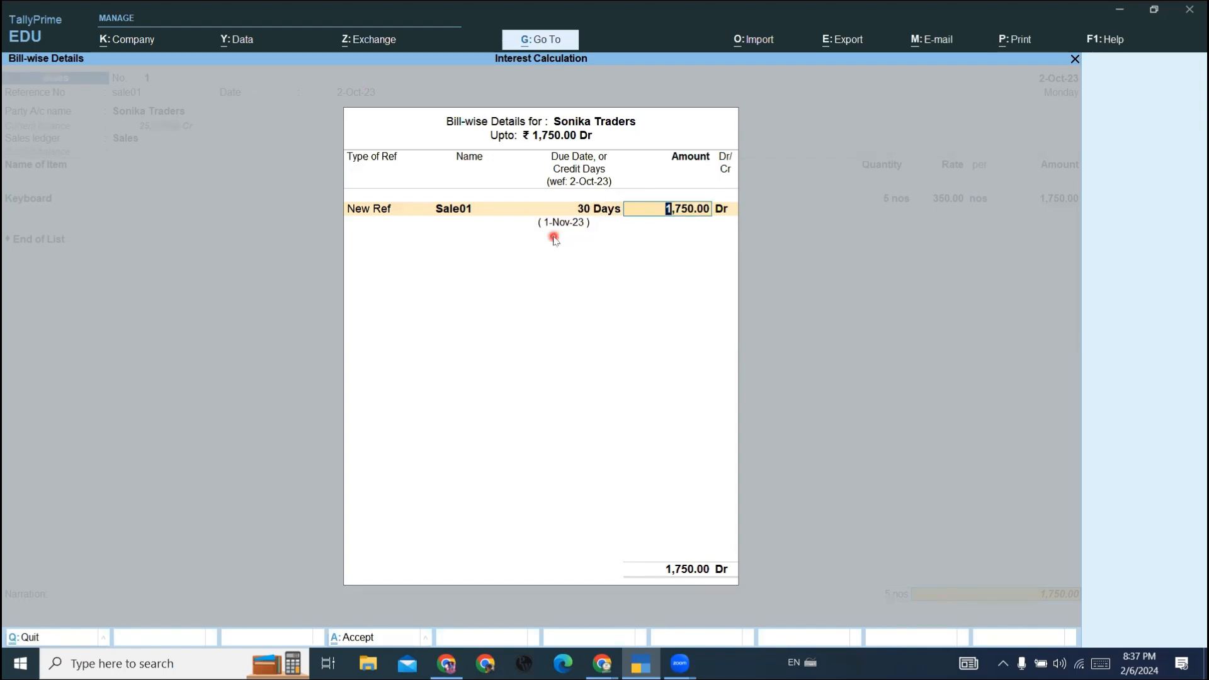
key("Return")
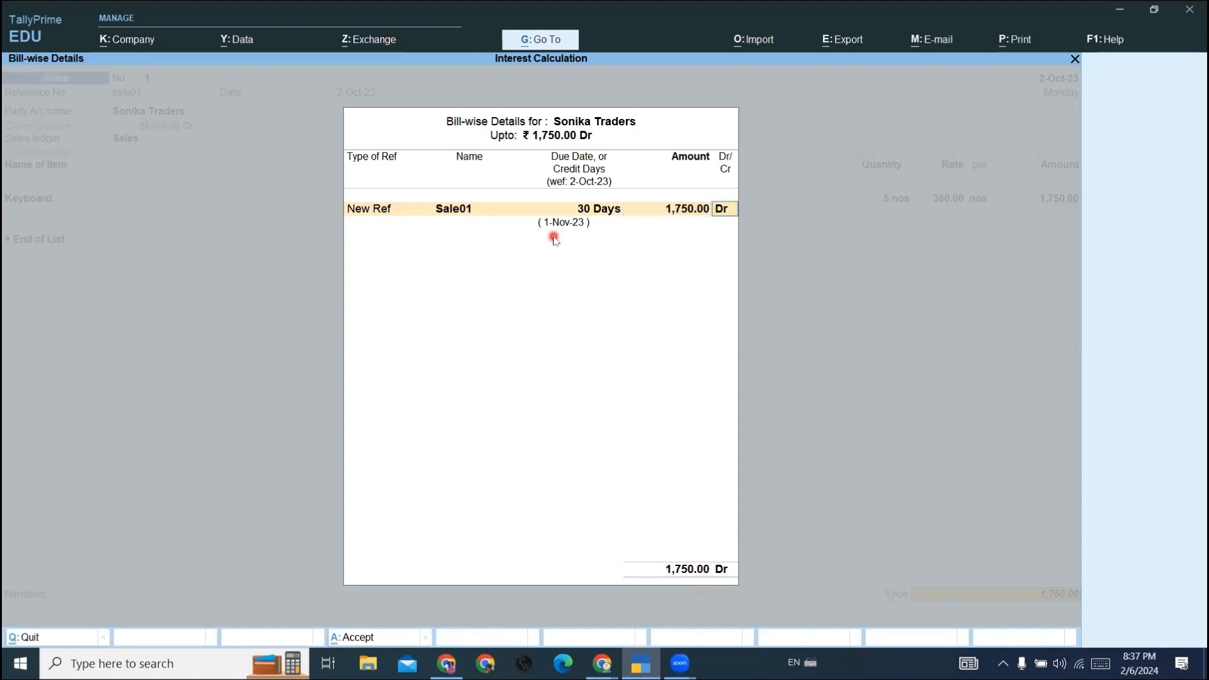
key("Return")
key("Return")
key("Return")
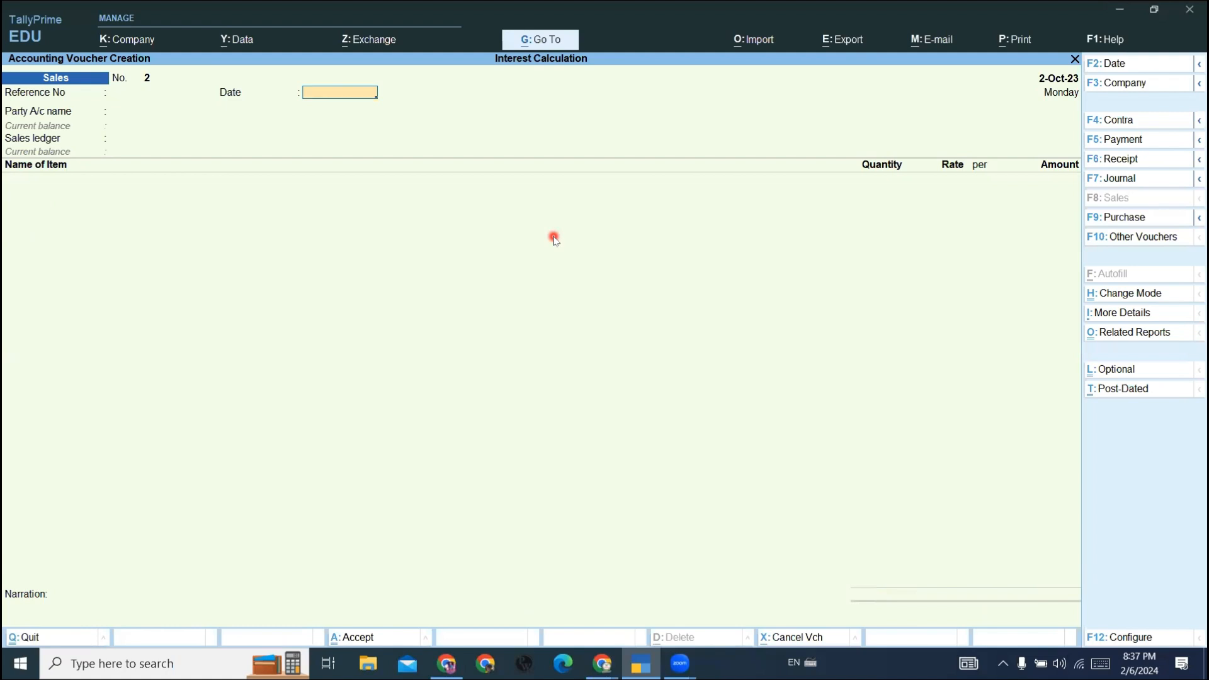
- Leave the sales voucher entry and open the Statements of Accounts reports
key("Escape")
key("Escape")
key("Escape")
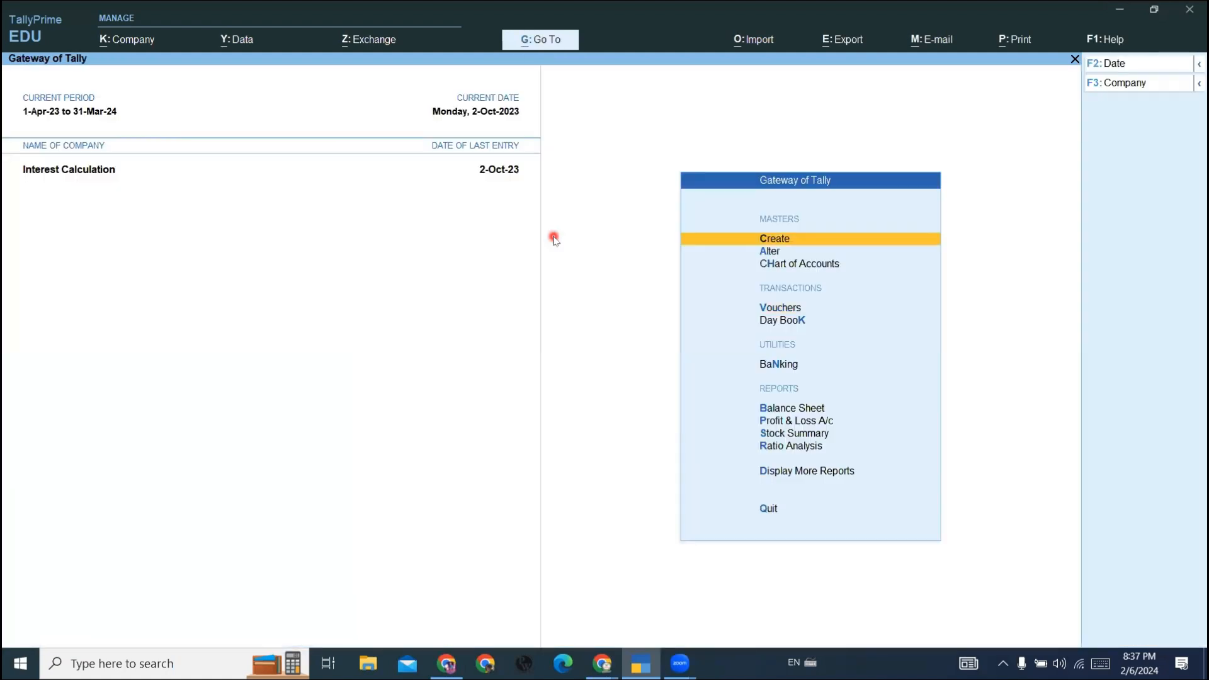
key("Down")
key("Down")
key("Down")
key("Down")
key("Down")
key("Down")
key("Down")
key("Down")
key("Down")
key("Down")
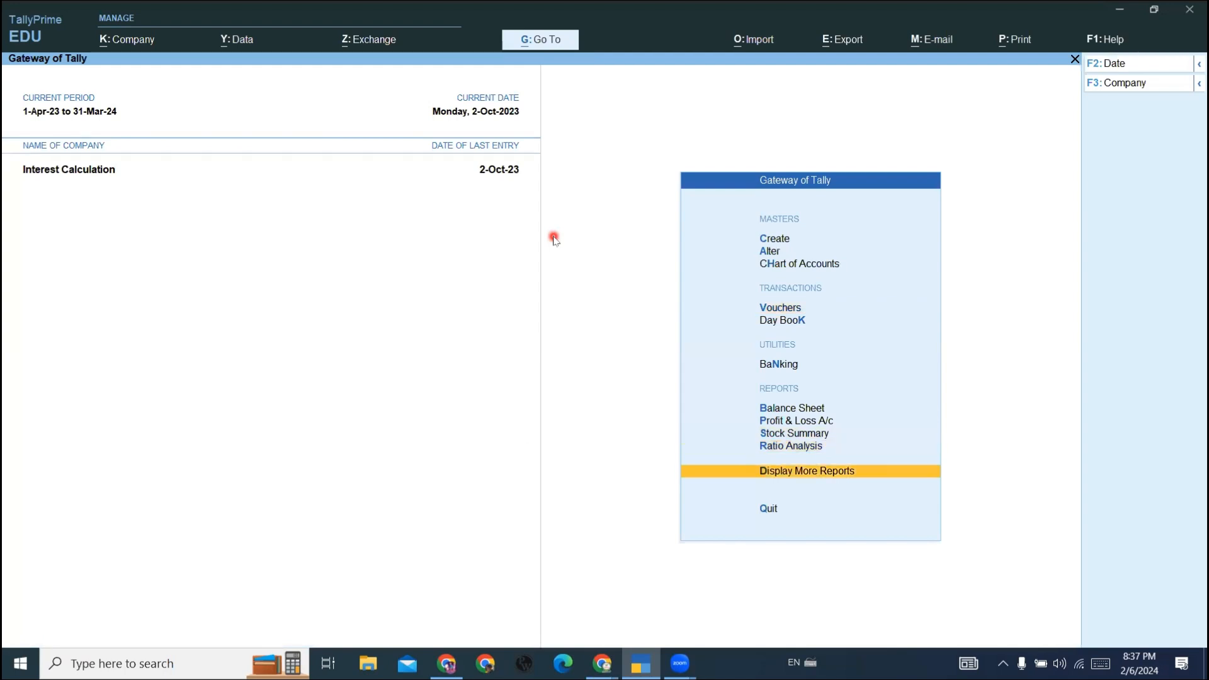
key("Return")
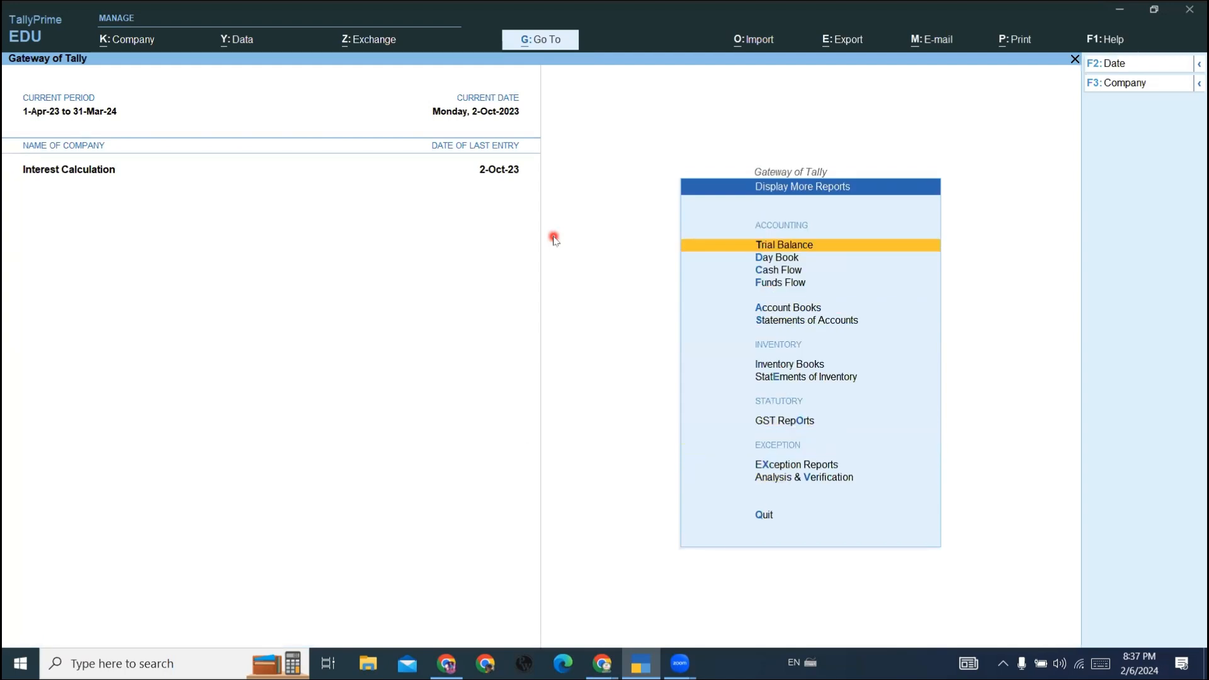
key("Down")
key("Down")
key("Down")
key("Down")
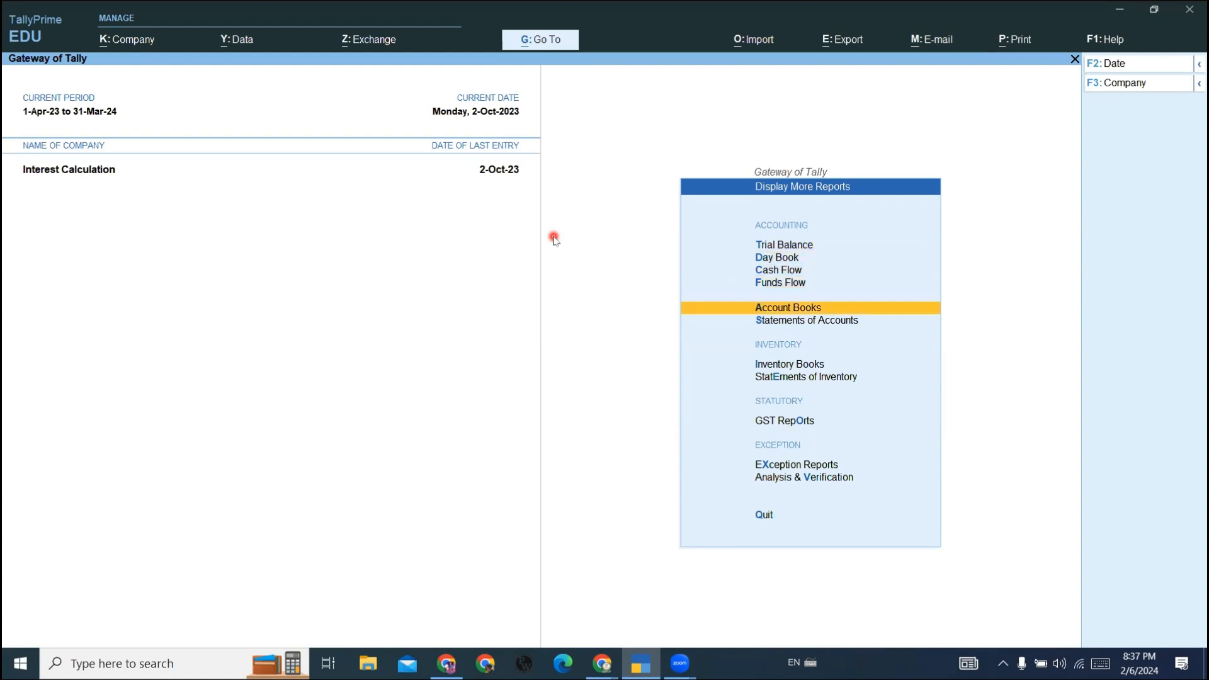
key("Down")
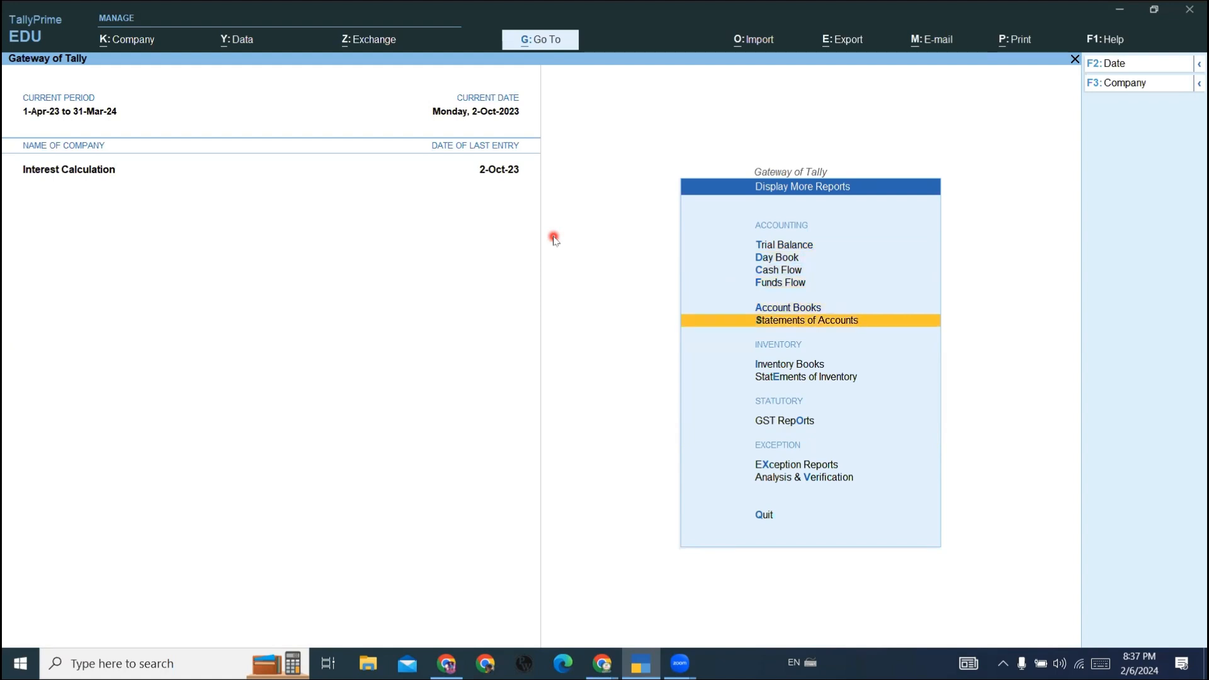
key("Return")
- Open the Interest Receivable report and drill down through Current Assets and Bank Accounts to Sbi Bank's interest calculation
key("Down")
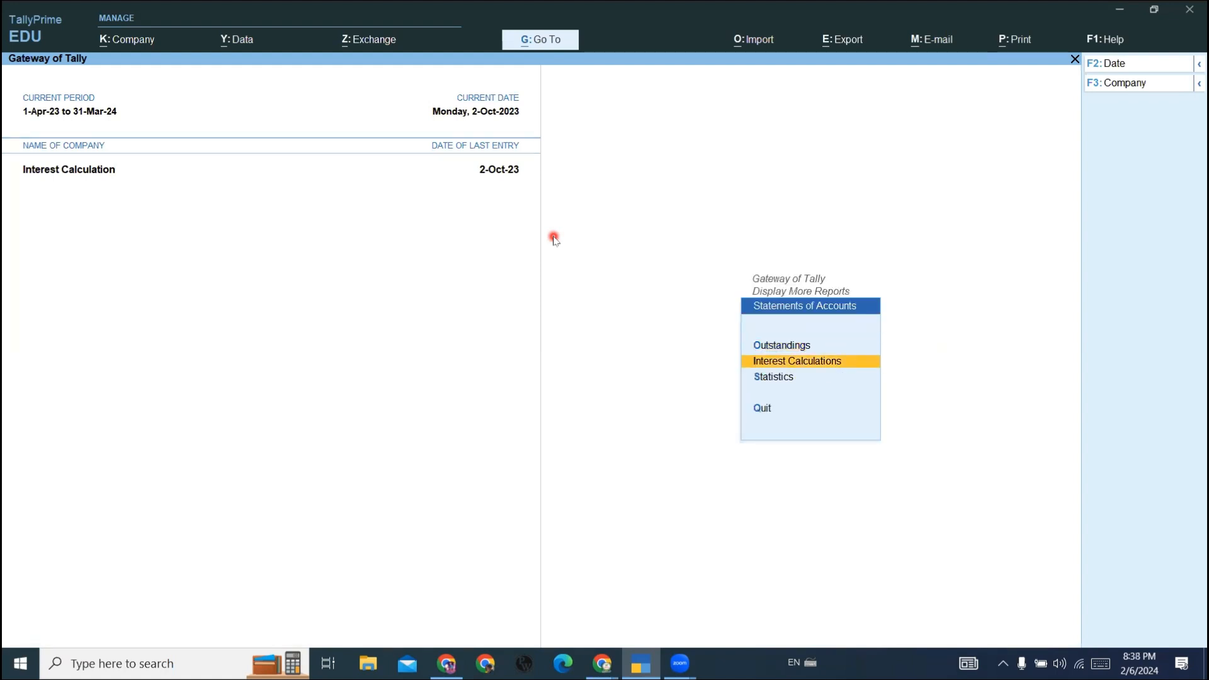
key("Return")
key("Down")
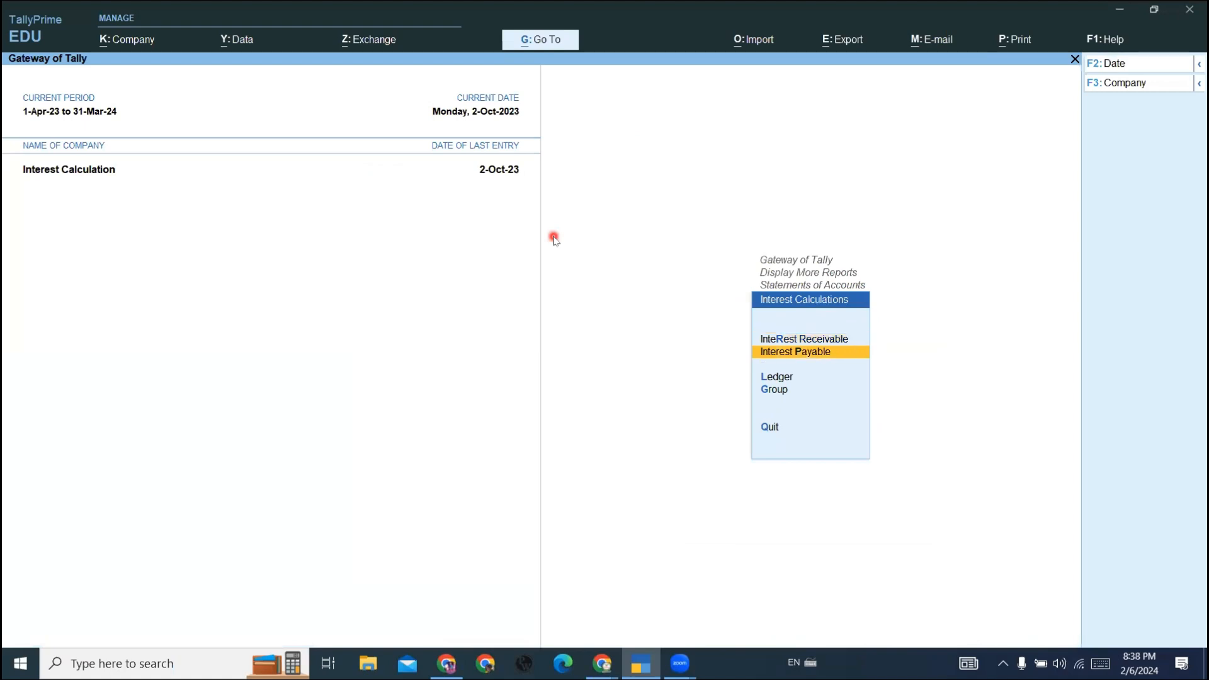
key("Up")
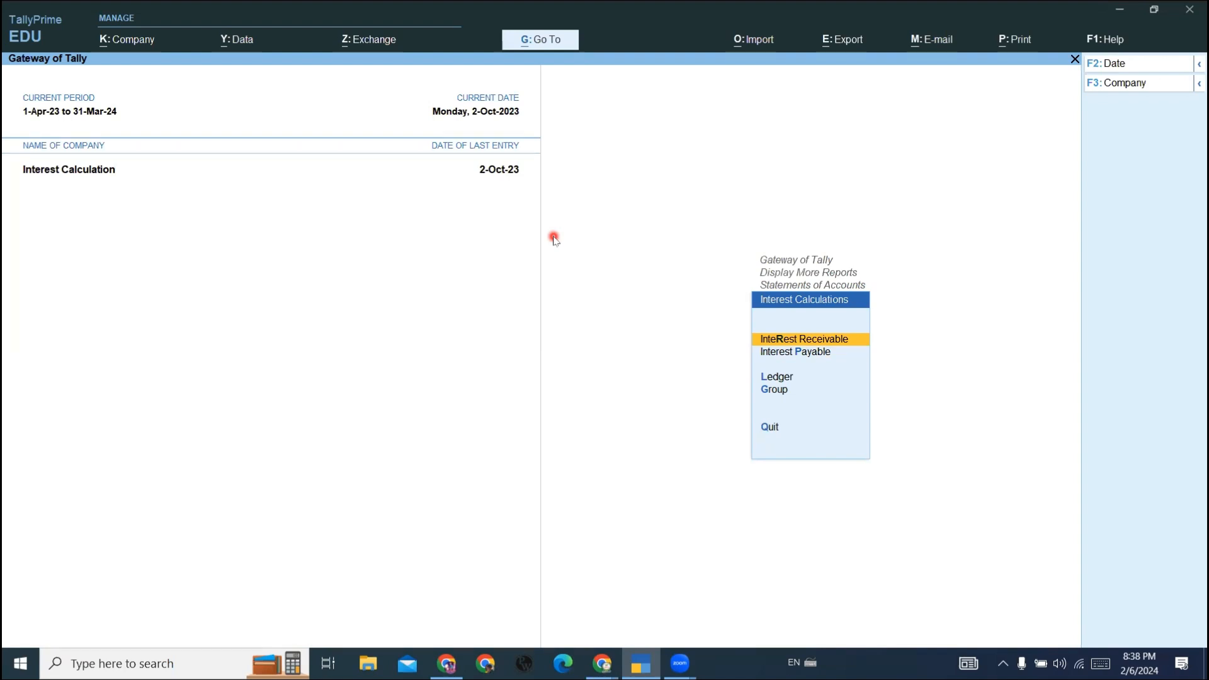
key("Return")
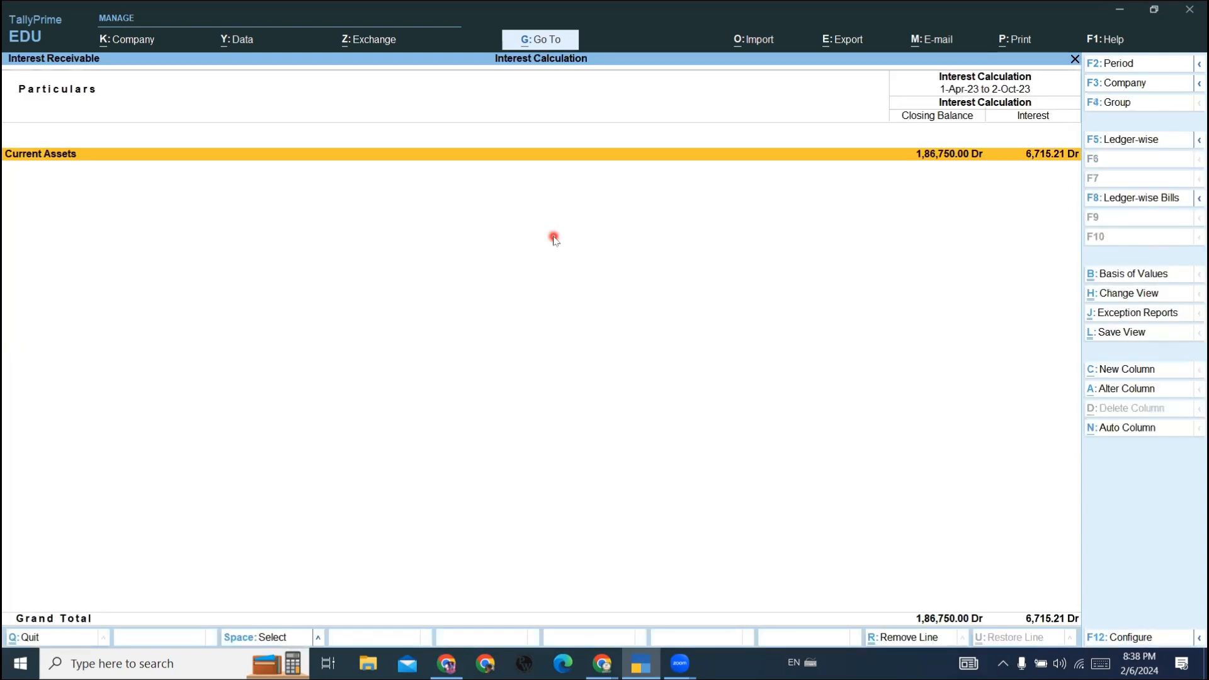
key("Return")
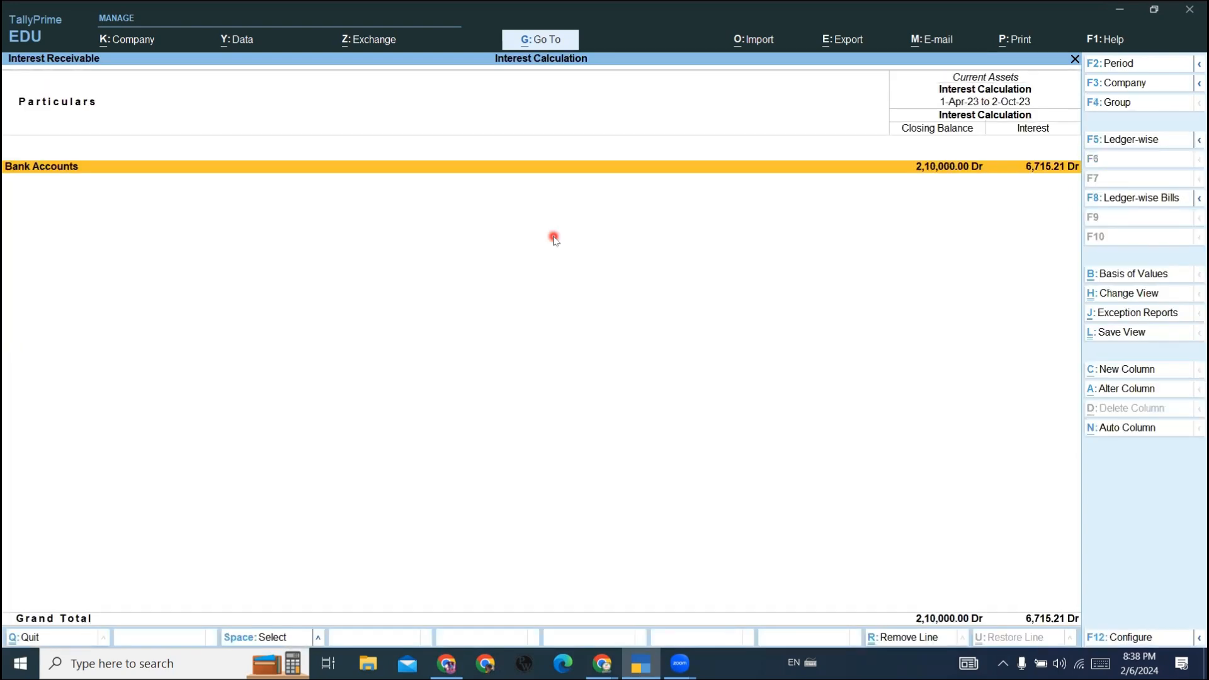
key("Return")
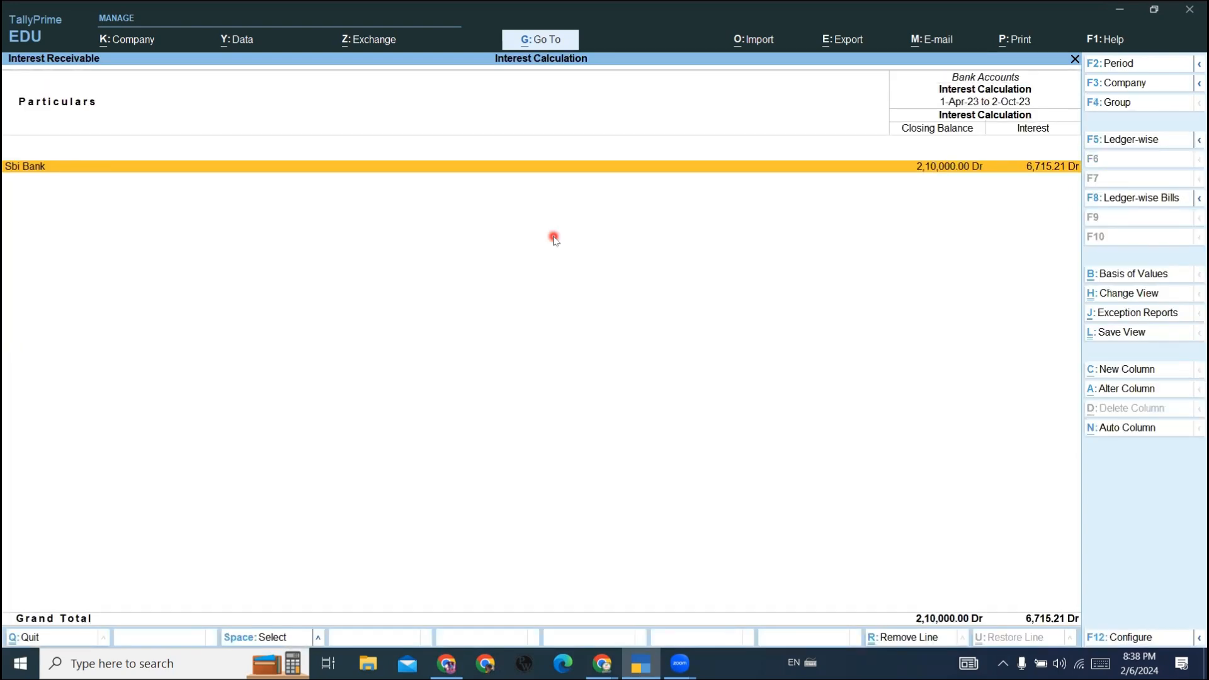
key("Return")
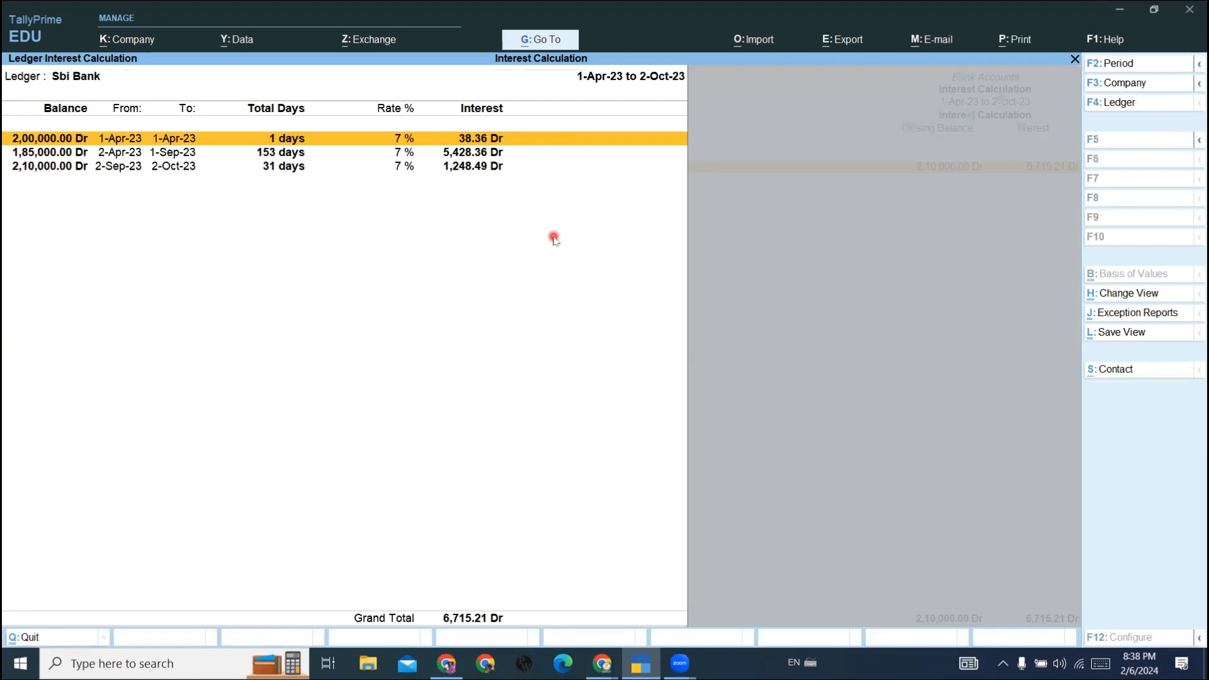
- Return to the interest calculation reports and open the ledger interest calculation for Sonika Traders
key("Escape")
key("Escape")
key("Escape")
key("Escape")
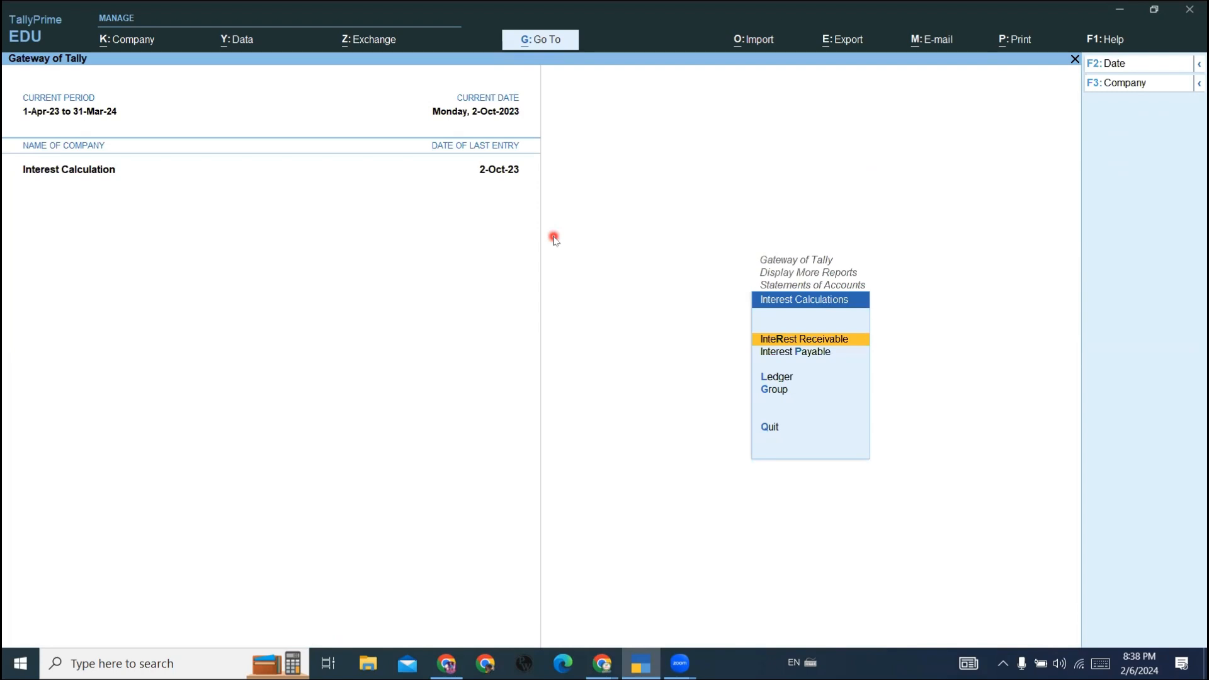
key("Down")
key("Down")
key("Return")
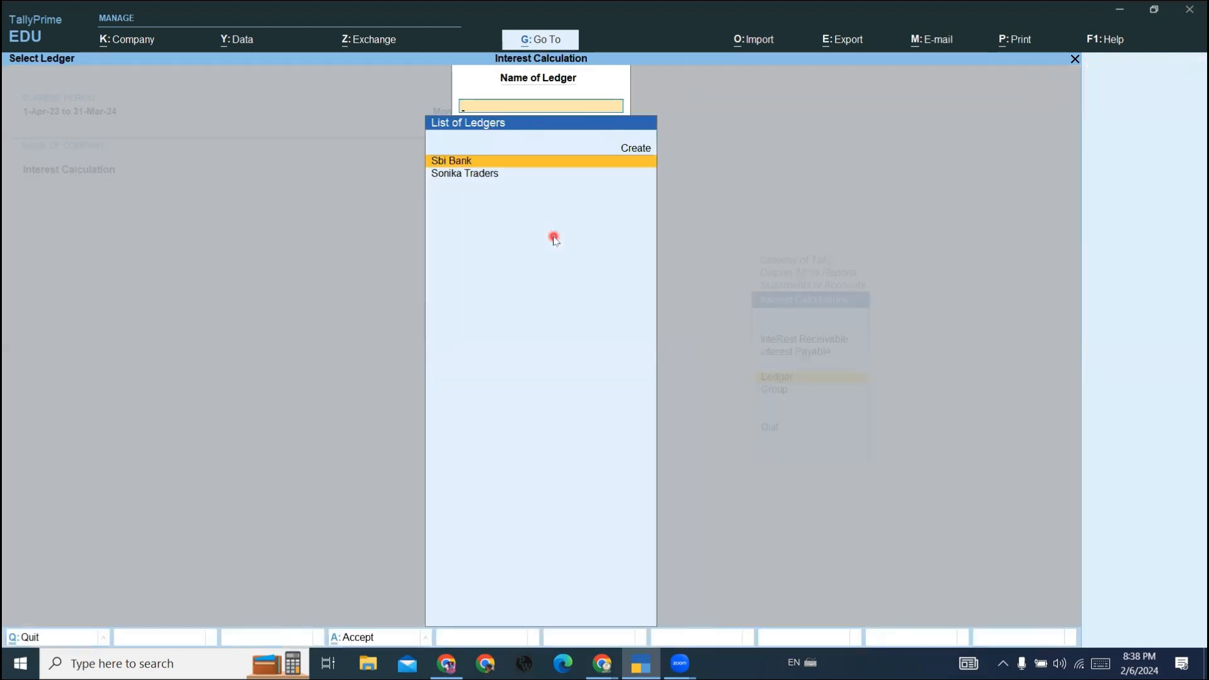
key("Down")
key("Return")
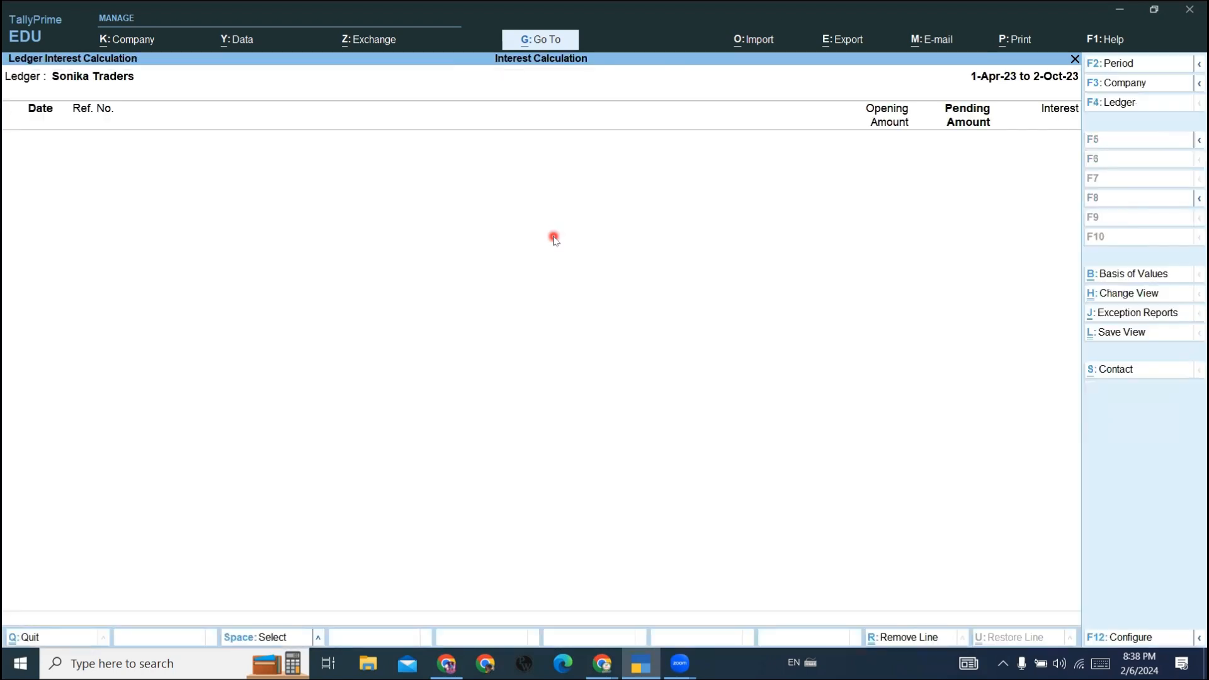
- Set the Sonika Traders interest report's period from 2-10-2023 to 31-10-2023
key("alt+F2")
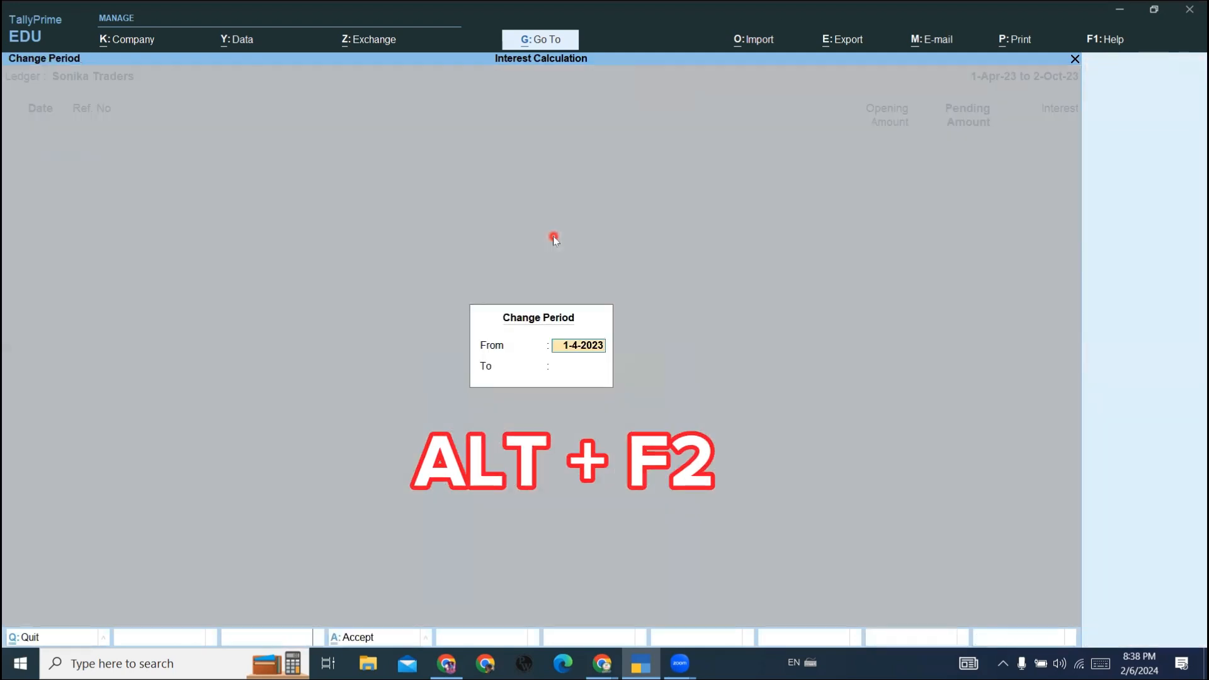
type("2-10")
key("Return")
type("31.10")
key("Return")
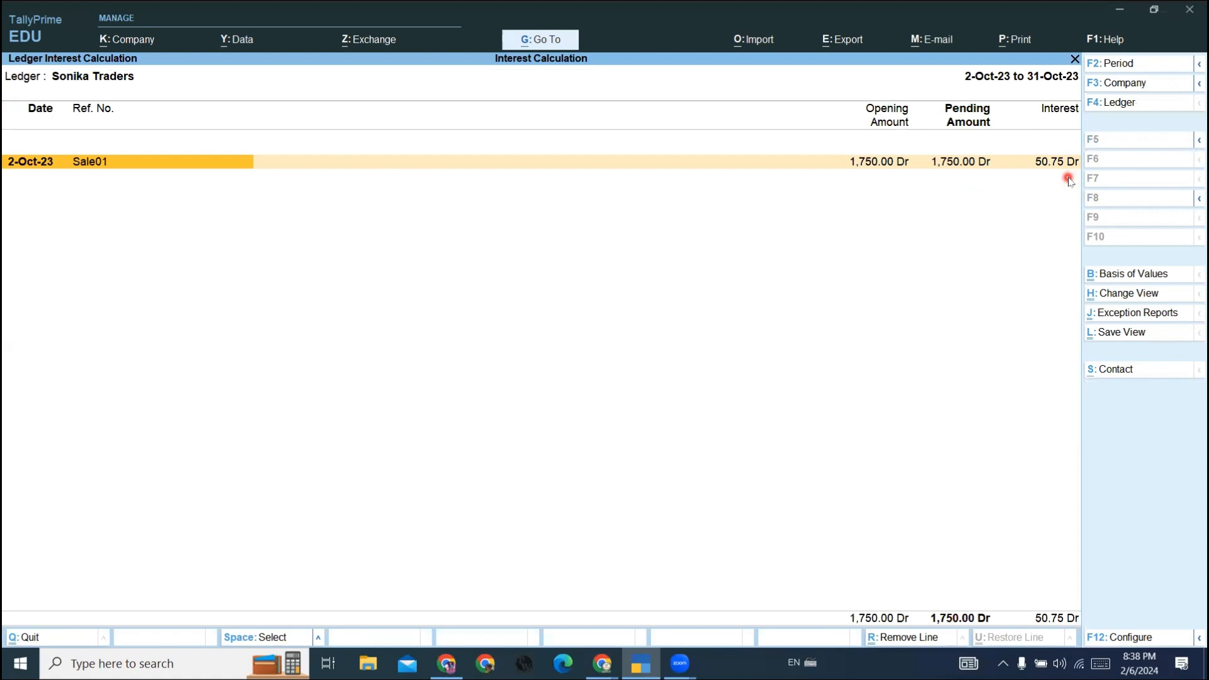
- Extend the report period's end date to 31-12-2023 and show the detailed interest breakdown for bill Sale01
key("alt+F2")
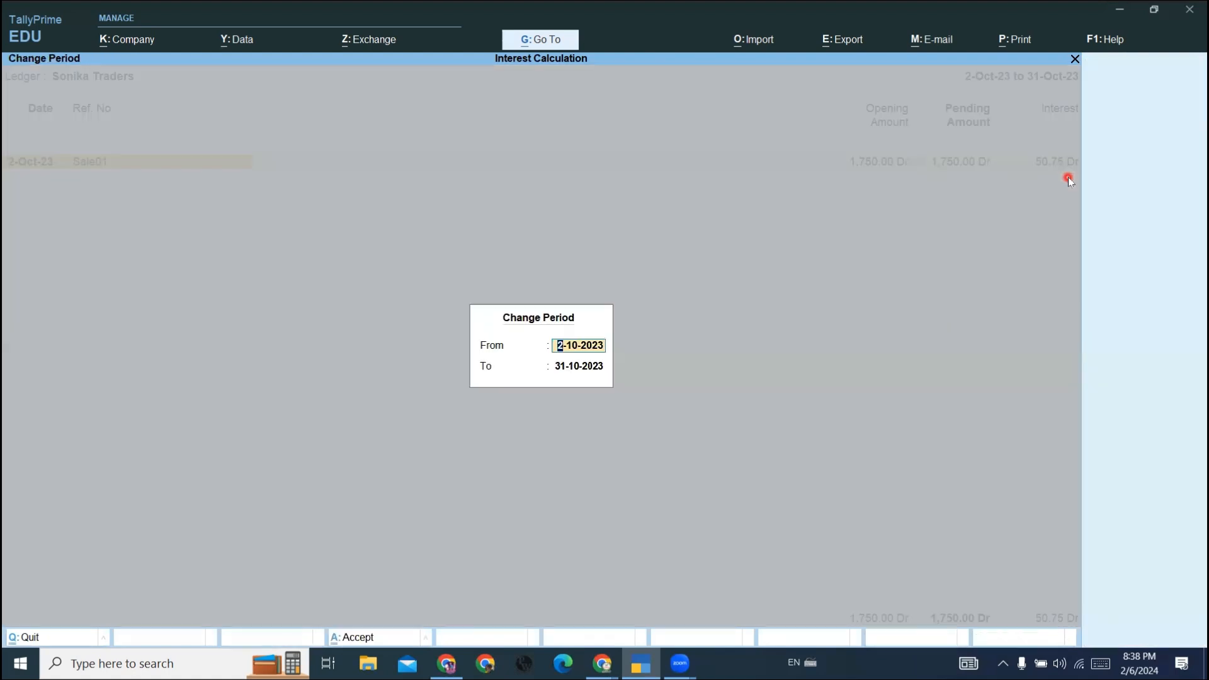
key("Return")
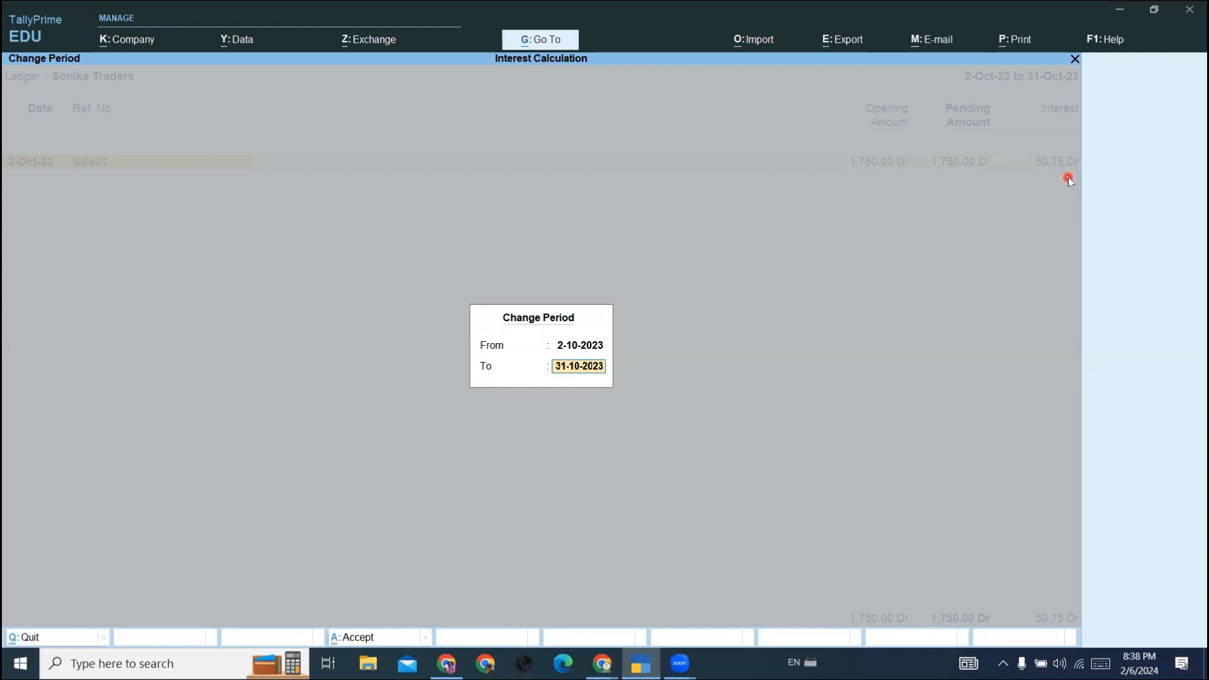
type("31.12")
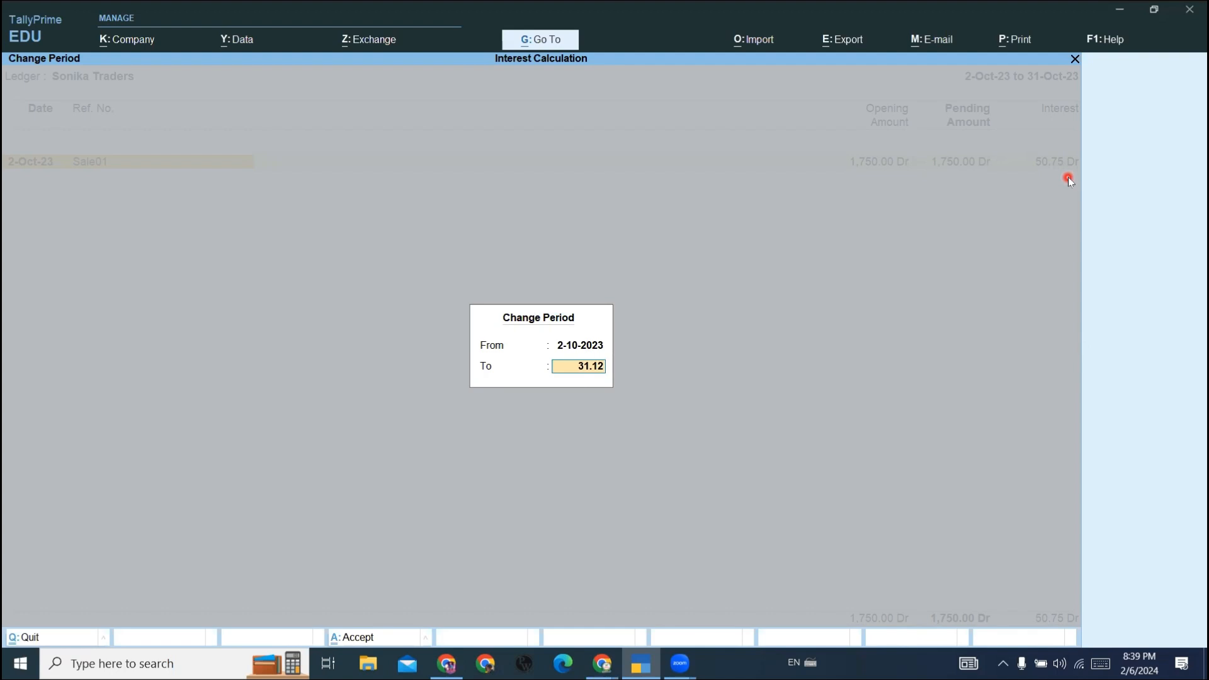
key("Return")
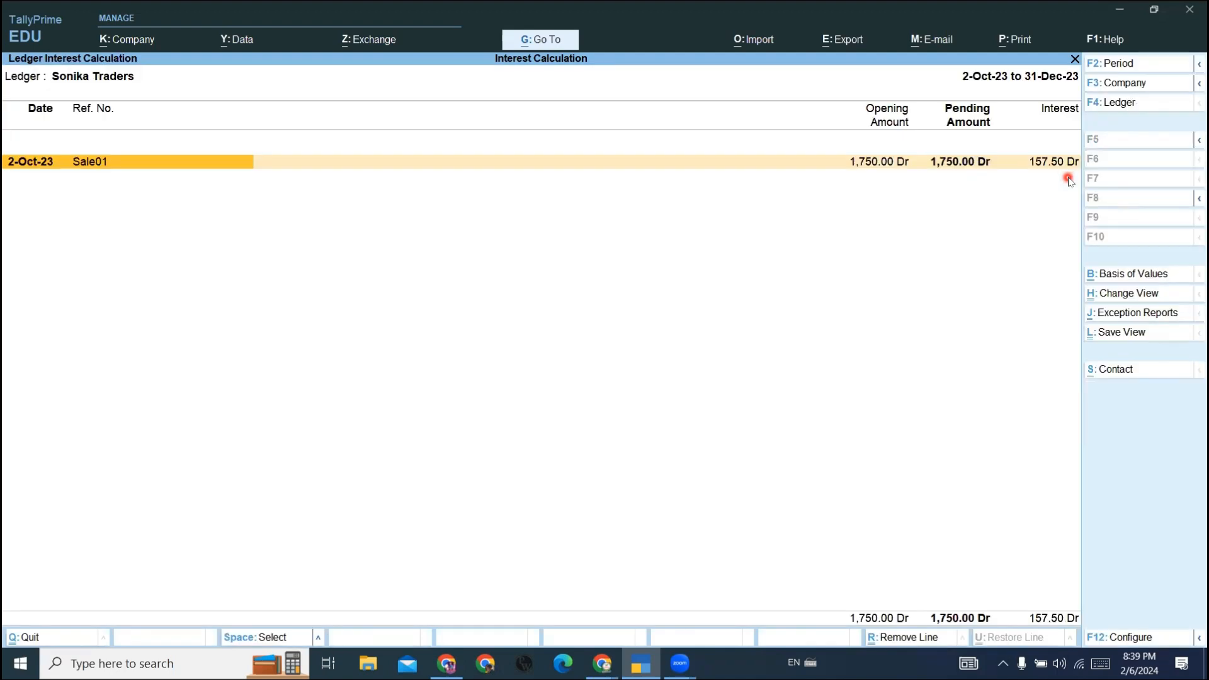
key("alt+F5")
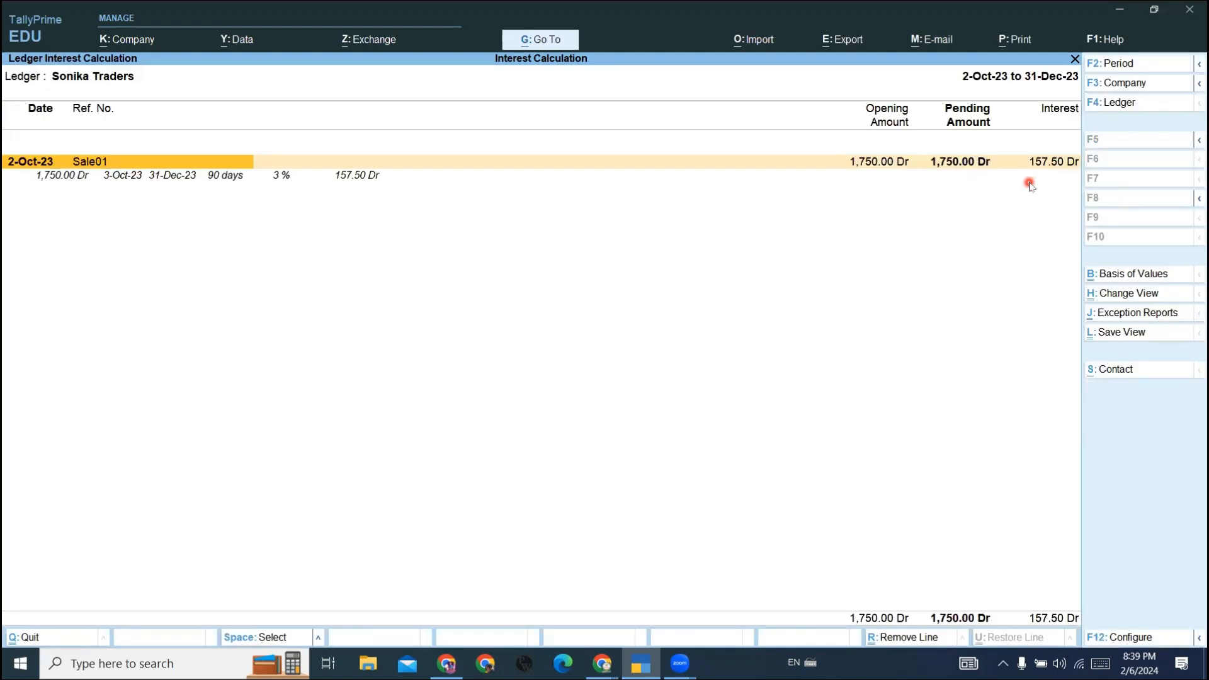
key("Down")
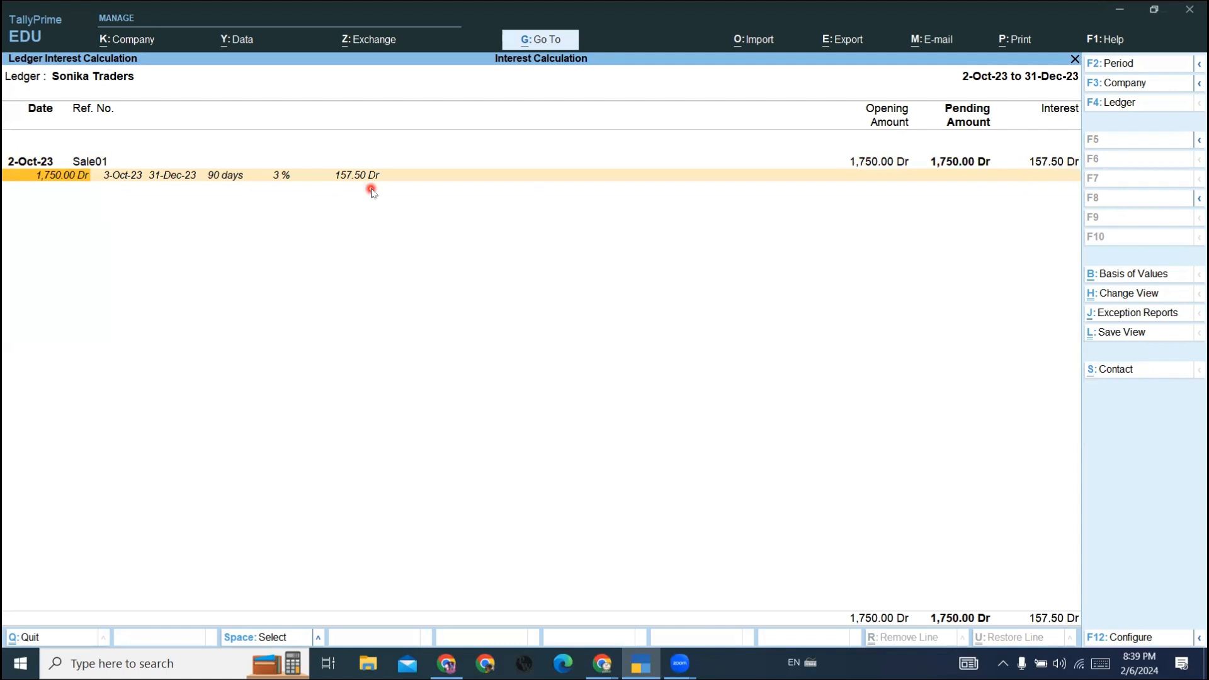
- Close the Sonika Traders interest report and return to the Gateway of Tally
key("Escape")
key("Escape")
key("Escape")
key("Escape")
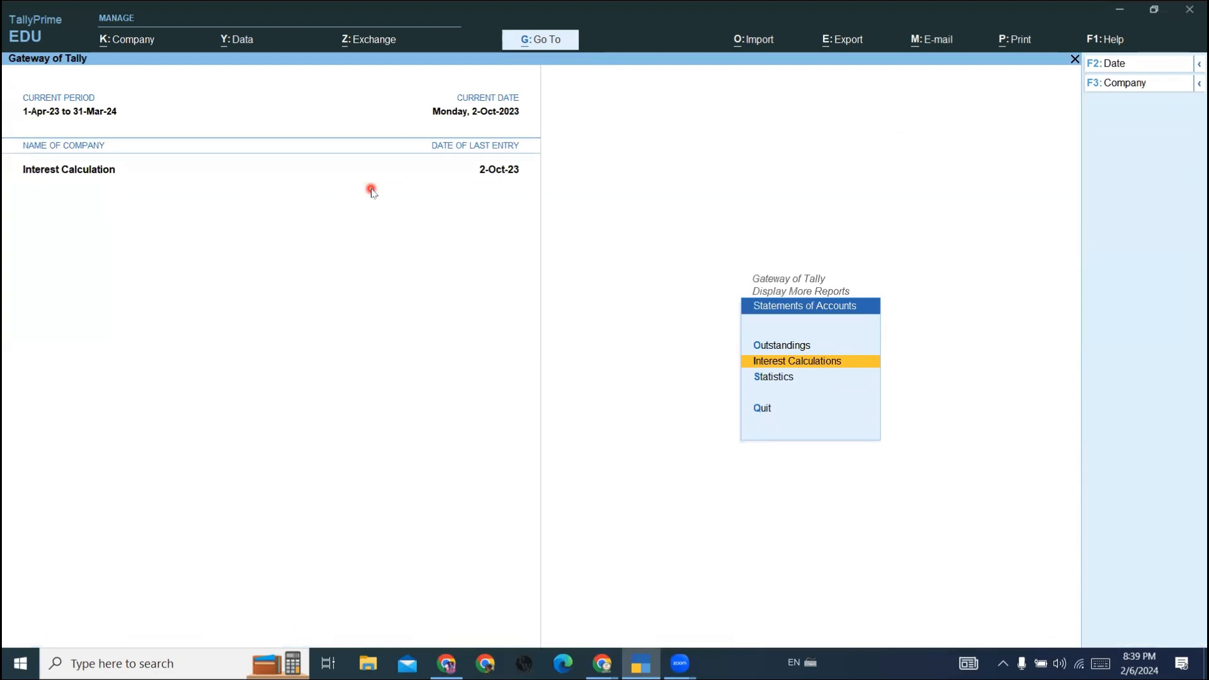
key("Escape")
key("Escape")
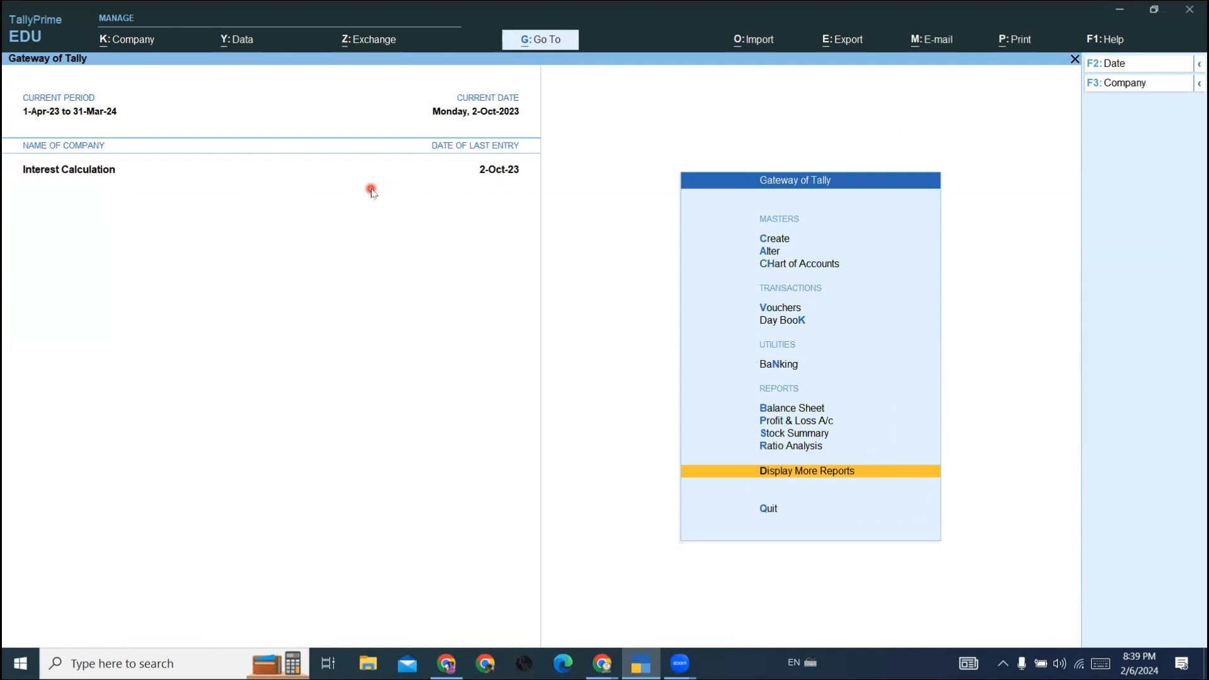
- Open the ledger-wise interest calculation from Statements of Accounts for Sbi Bank and review its interest lines
key("Return")
key("Down")
key("Down")
key("Down")
key("Down")
key("Down")
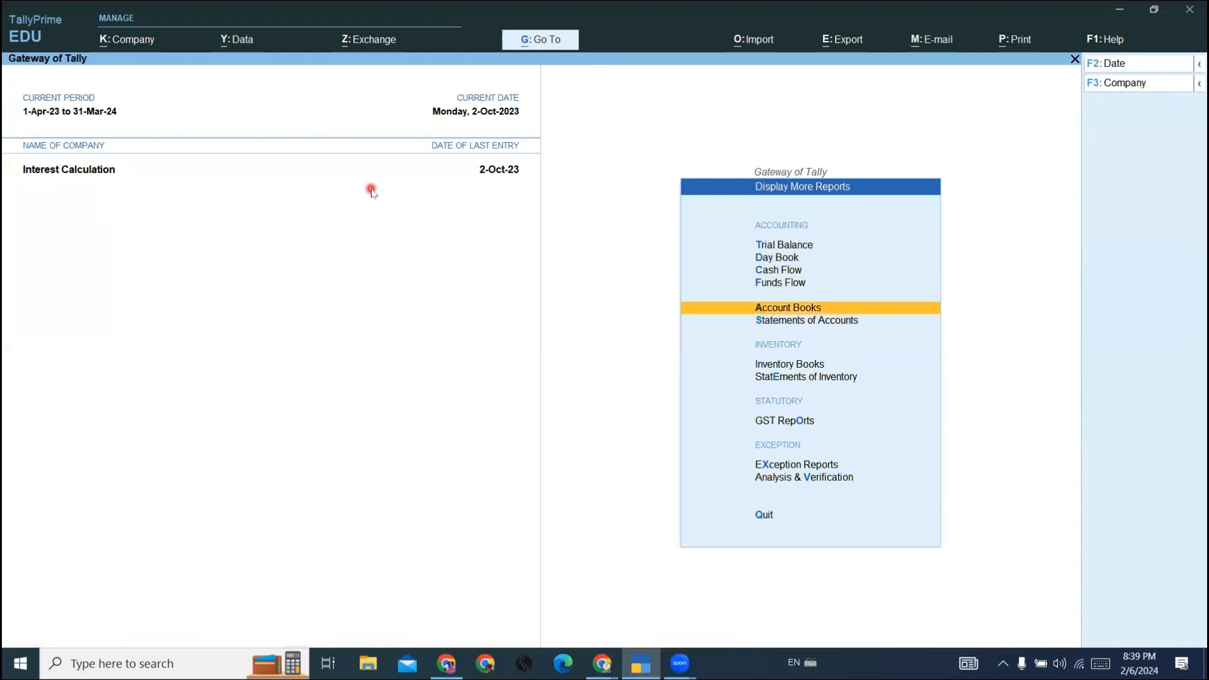
key("Return")
key("Down")
key("Return")
key("Down")
key("Down")
key("Return")
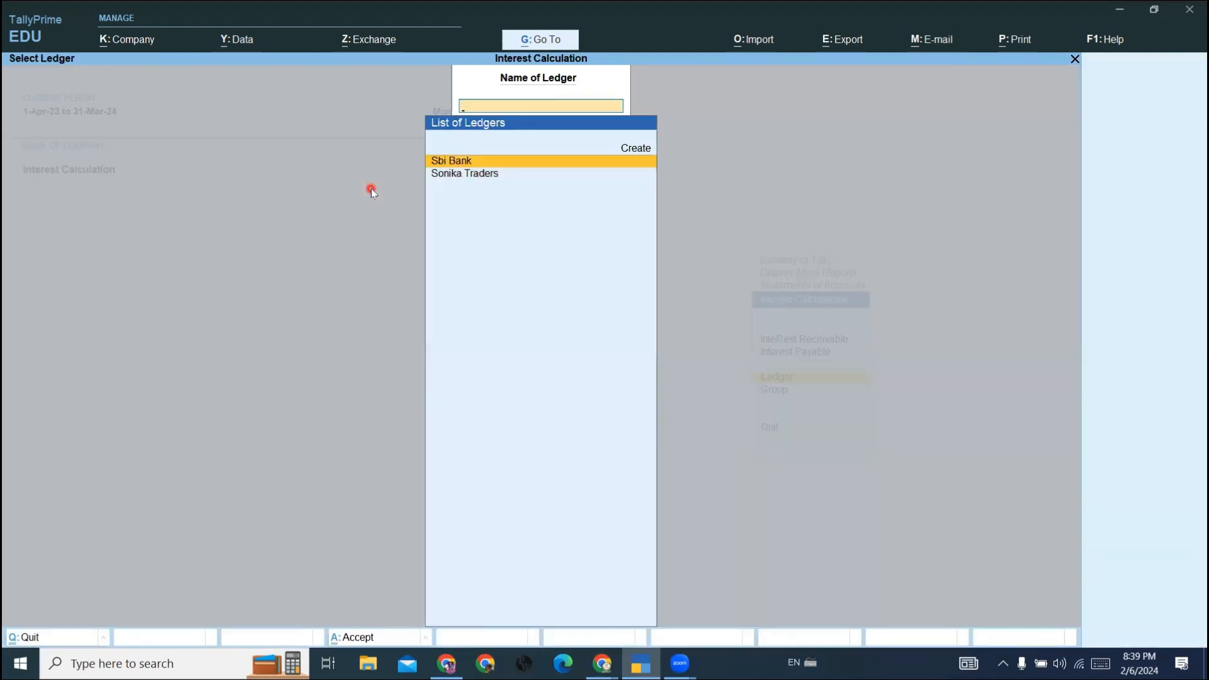
key("Return")
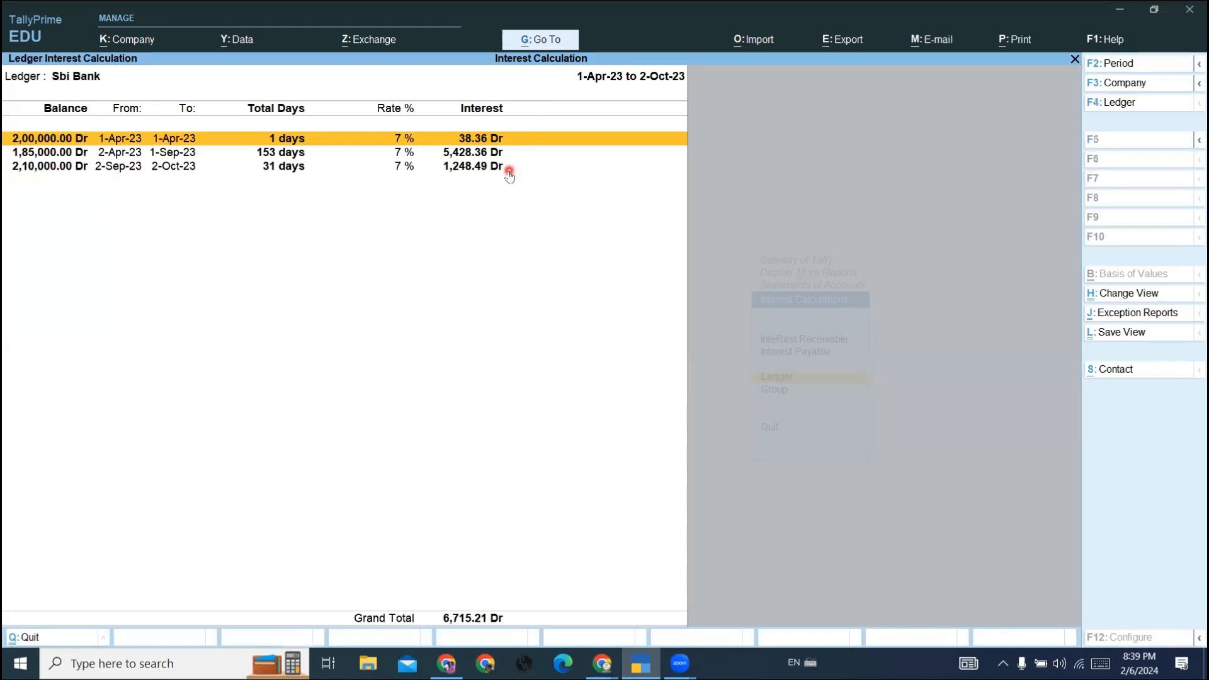
key("Escape")
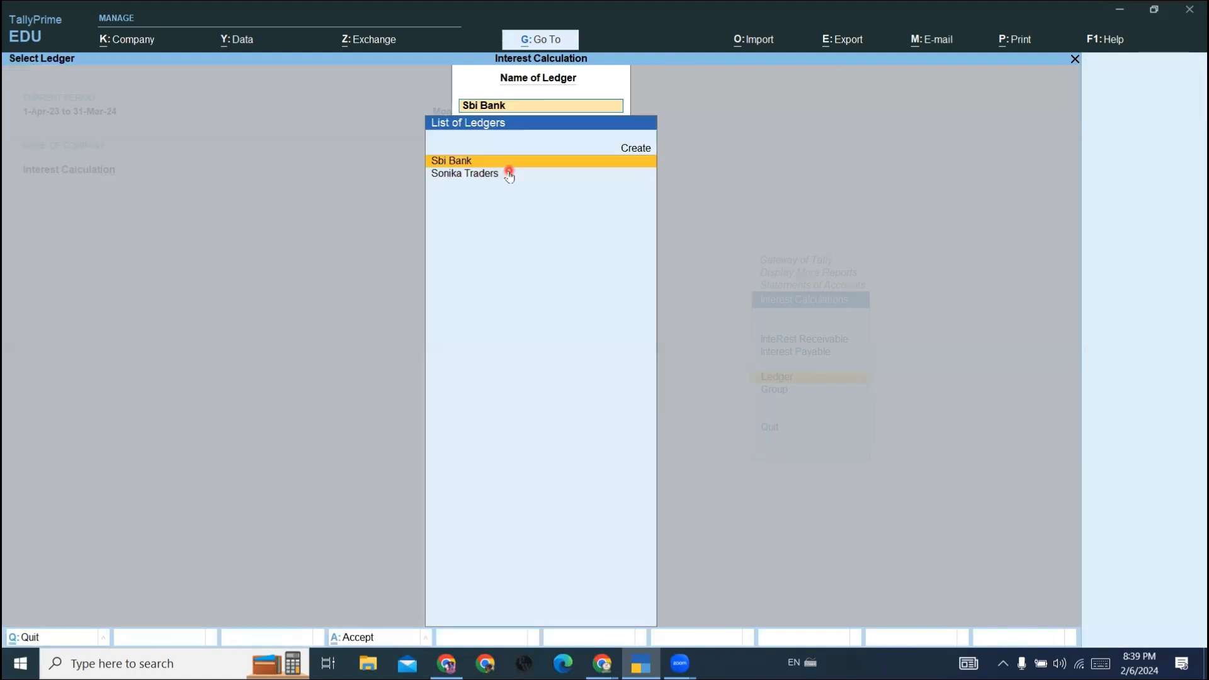
key("Return")
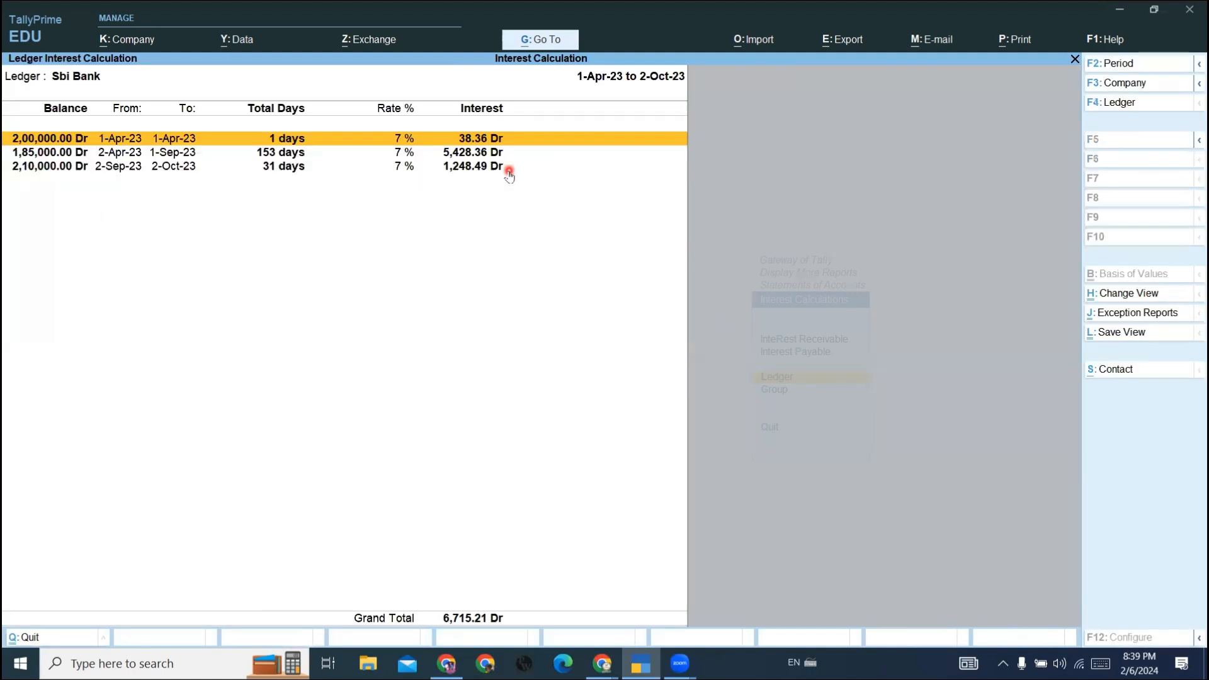
- Close the Sbi Bank interest report and return to the Gateway of Tally
key("Escape")
key("Escape")
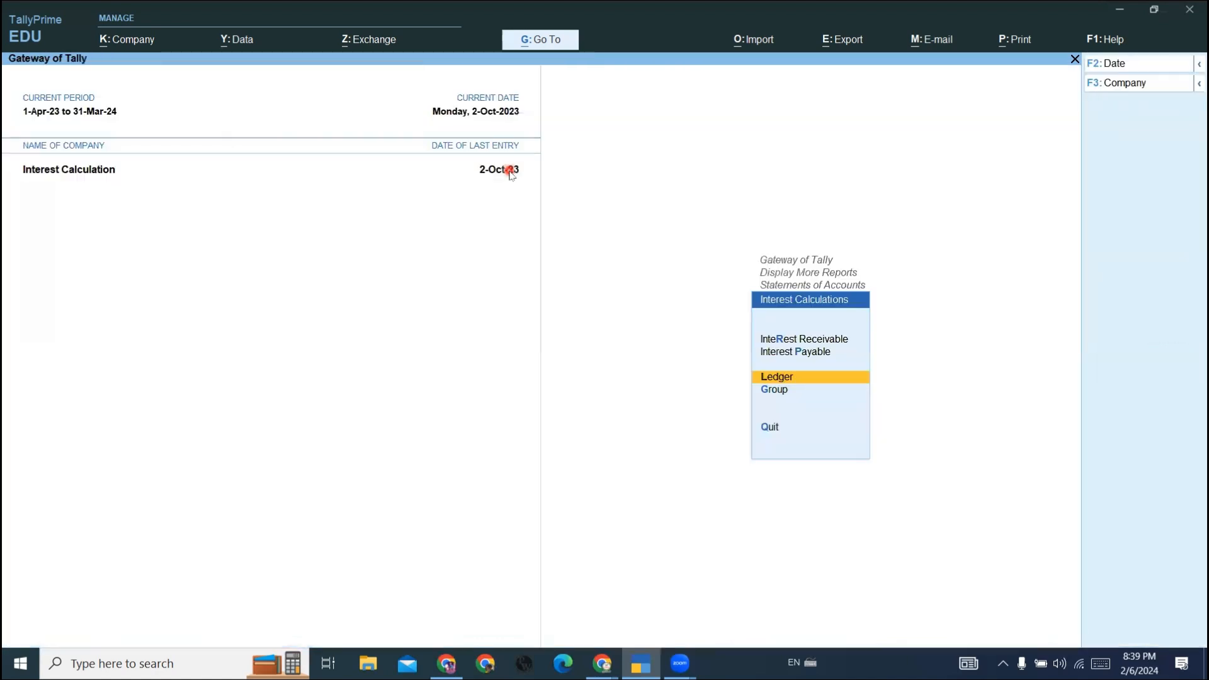
key("Escape")
key("Escape")
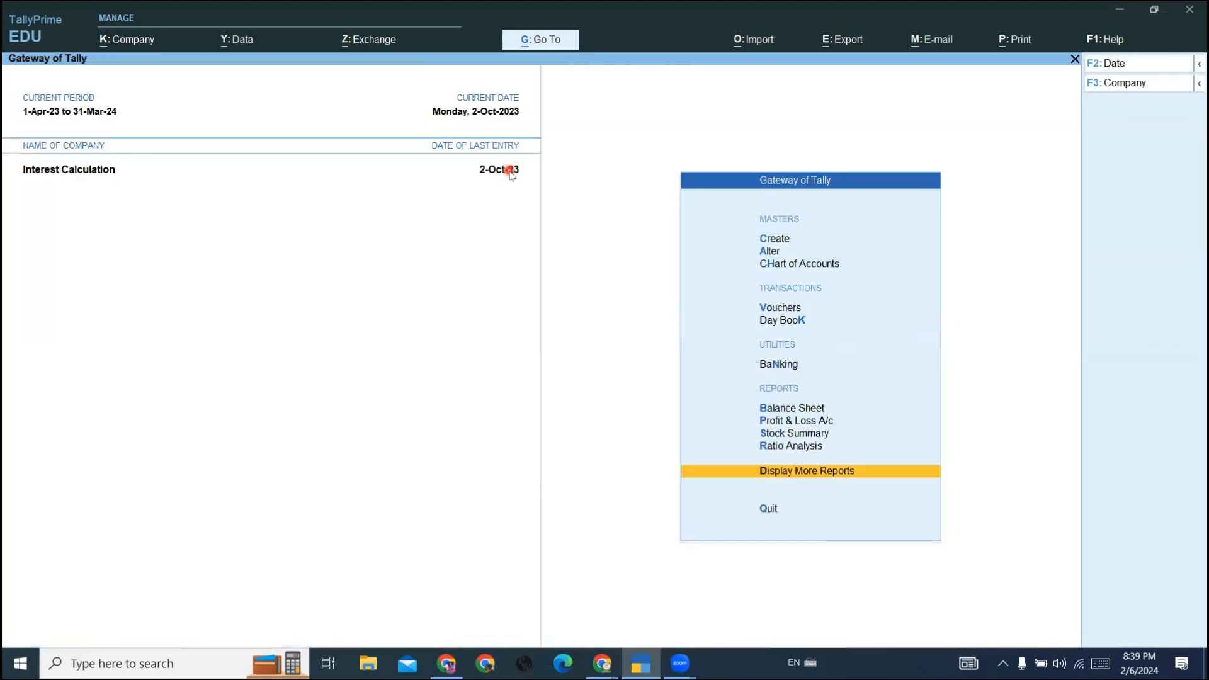
- Open the Debit Note voucher type for alteration from the accounting masters
key("Up")
key("Up")
key("Up")
key("Up")
key("Up")
key("Up")
key("Up")
key("Up")
key("Up")
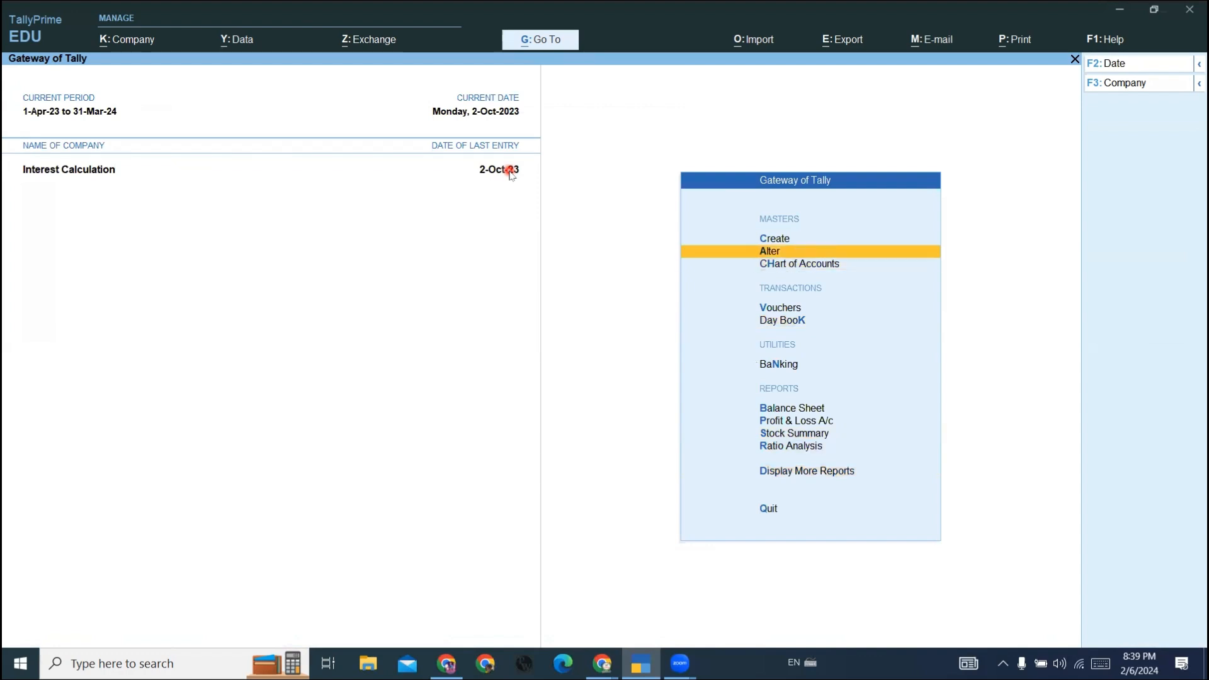
key("Return")
key("Down")
key("Down")
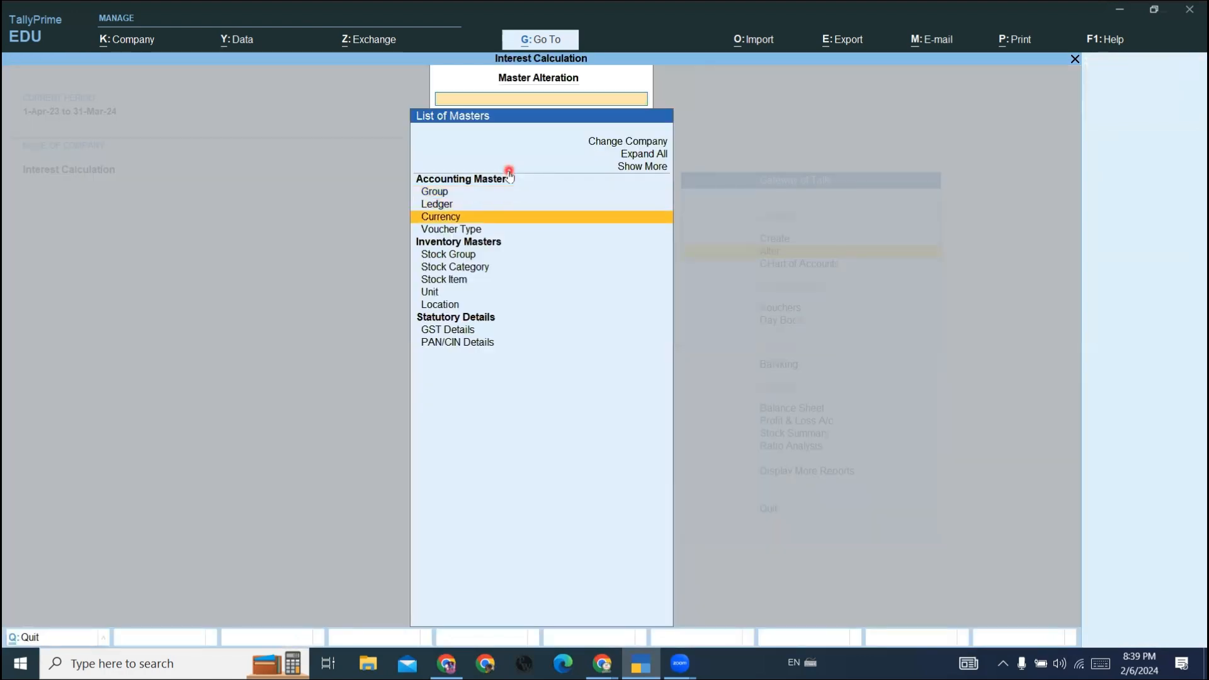
key("Down")
key("Return")
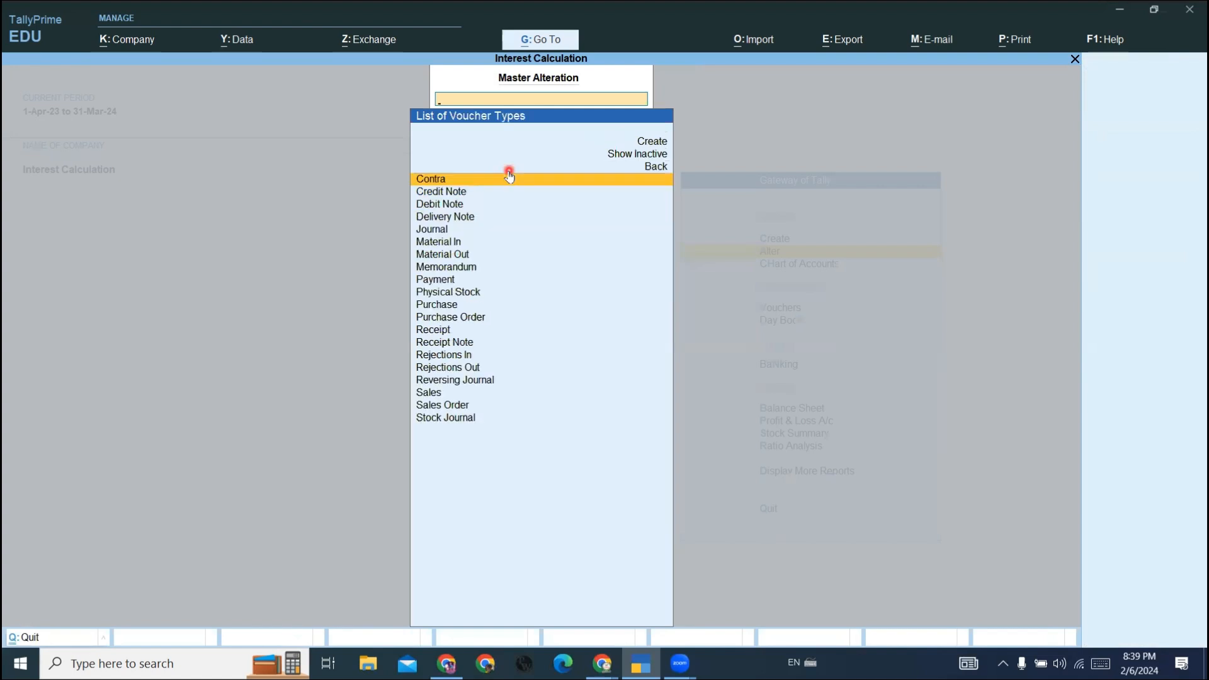
type("De")
left_click(509, 177)
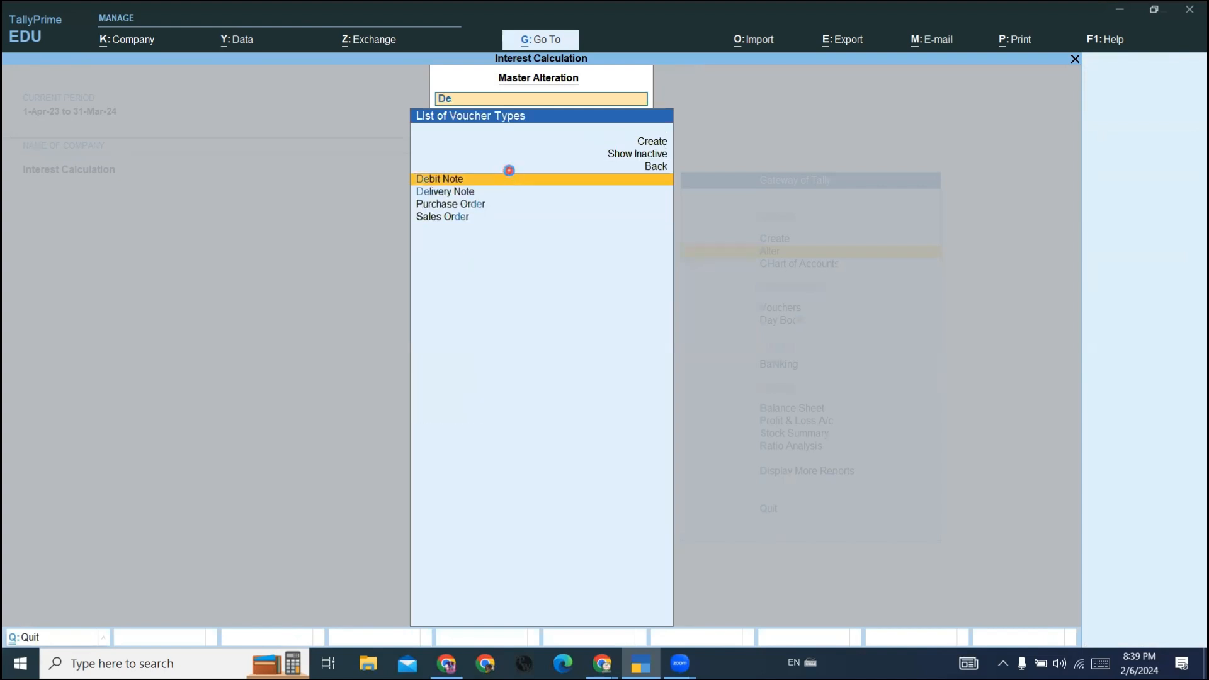
key("Return")
key("Return")
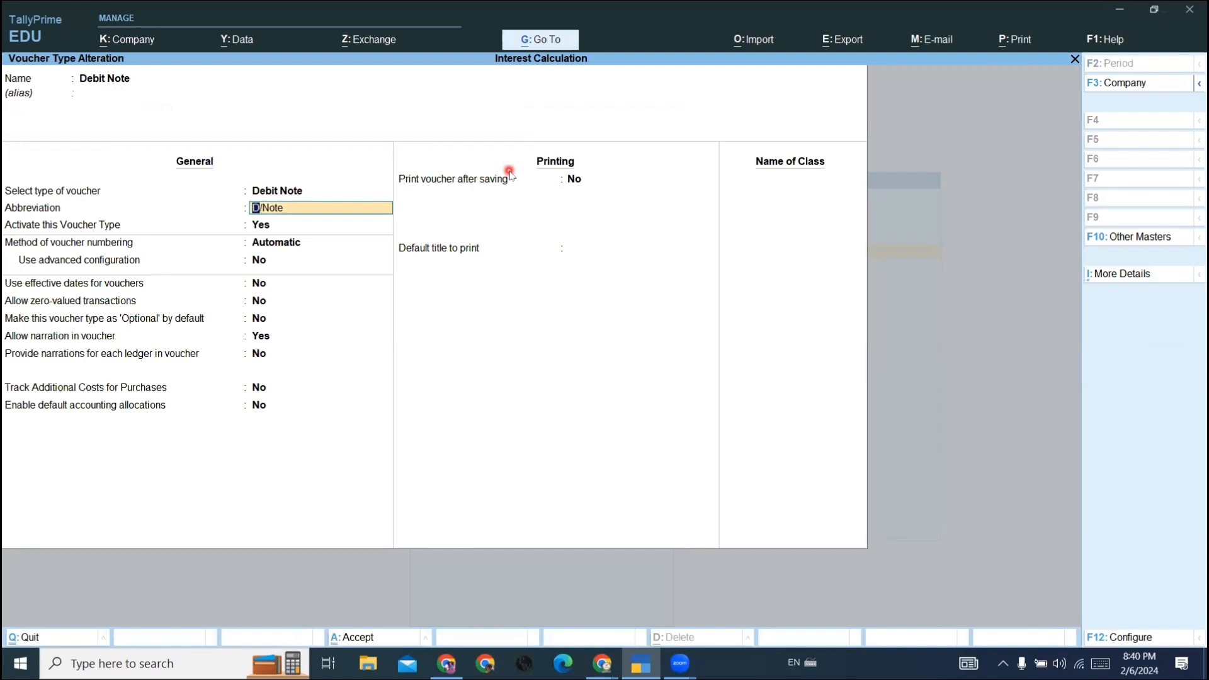
- Add a Simple Interest class to Debit Note with interest accounting set to Yes and compound interest No, and save the voucher type
left_click(806, 184)
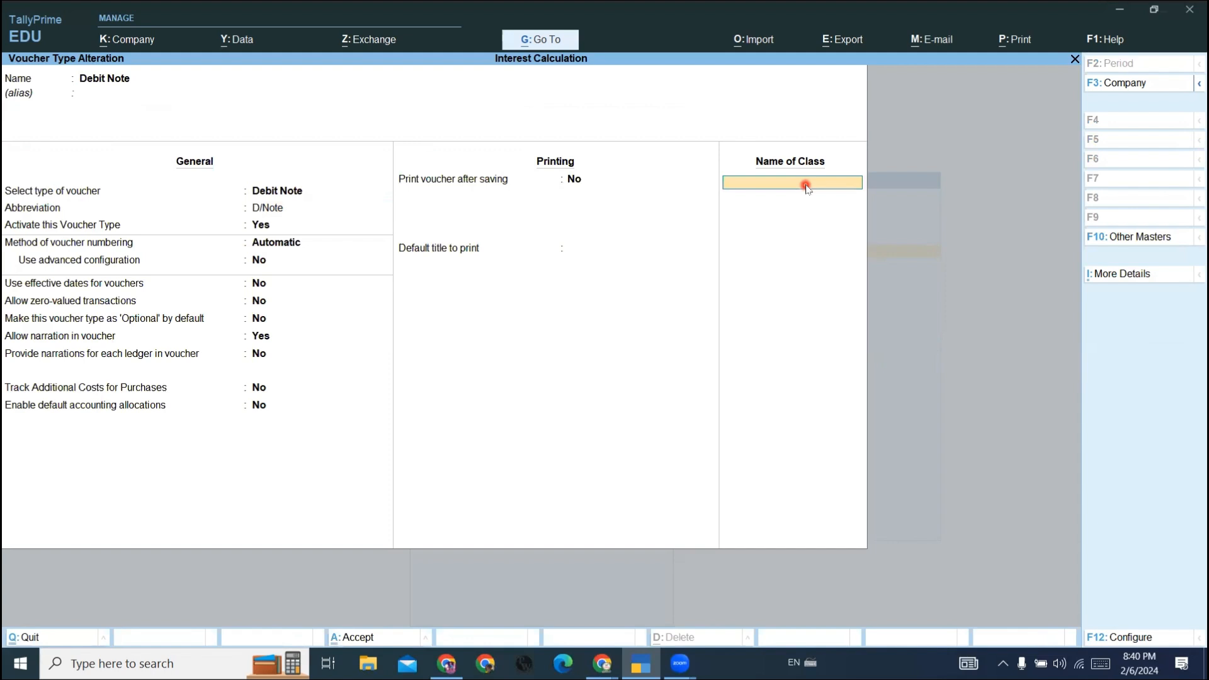
type("Simple interest")
key("Return")
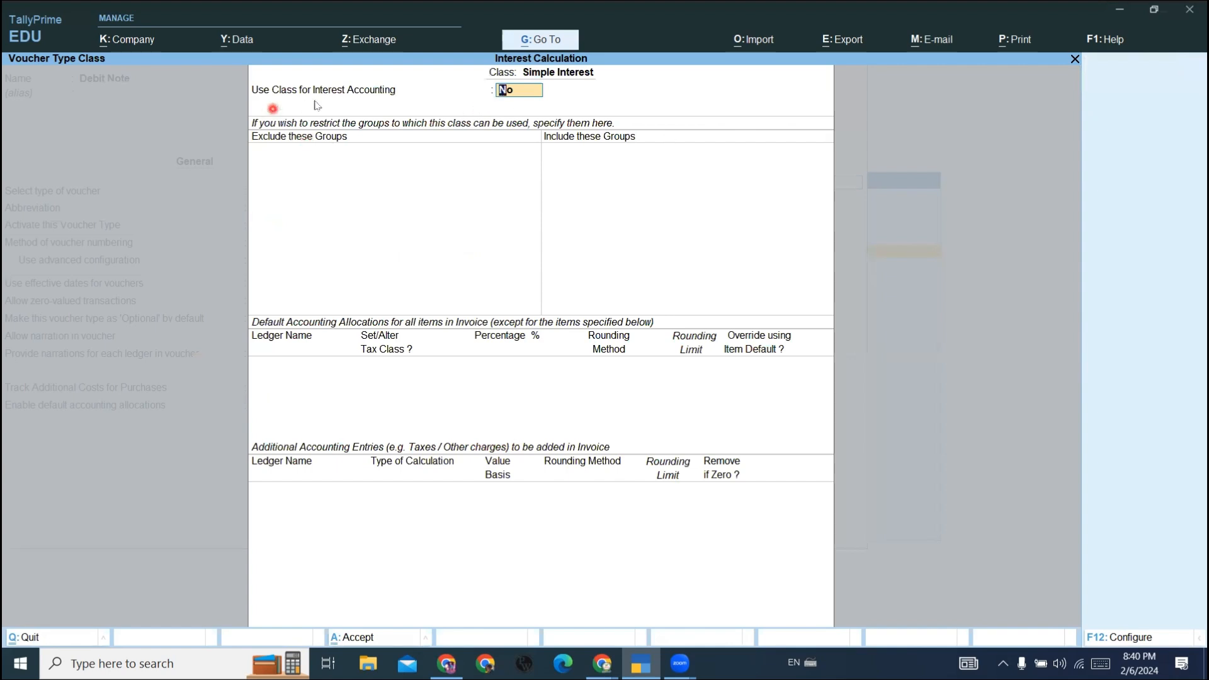
type("y")
key("Return")
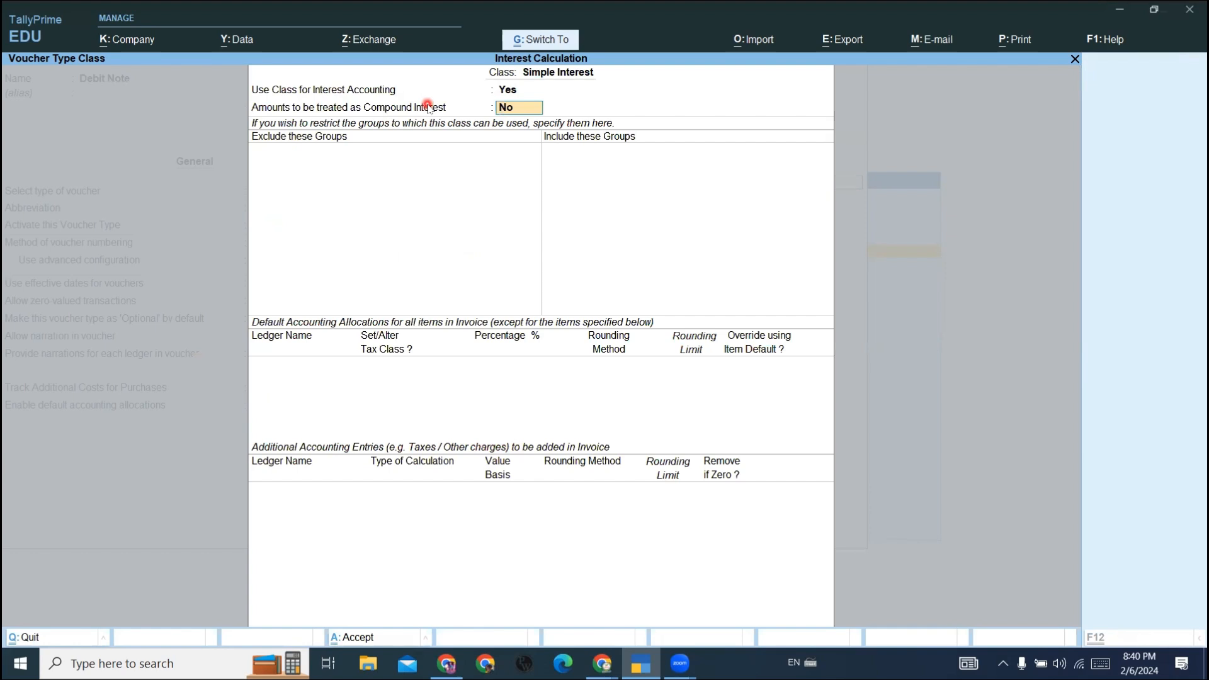
key("Return")
key("Return")
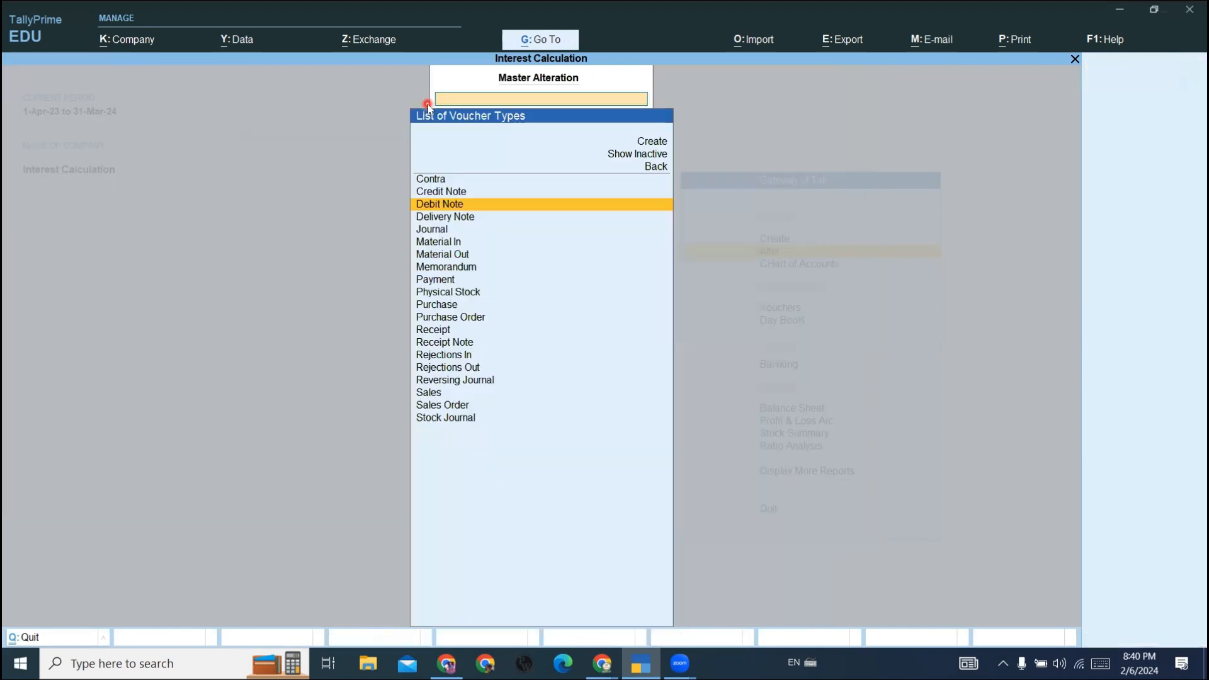
key("Escape")
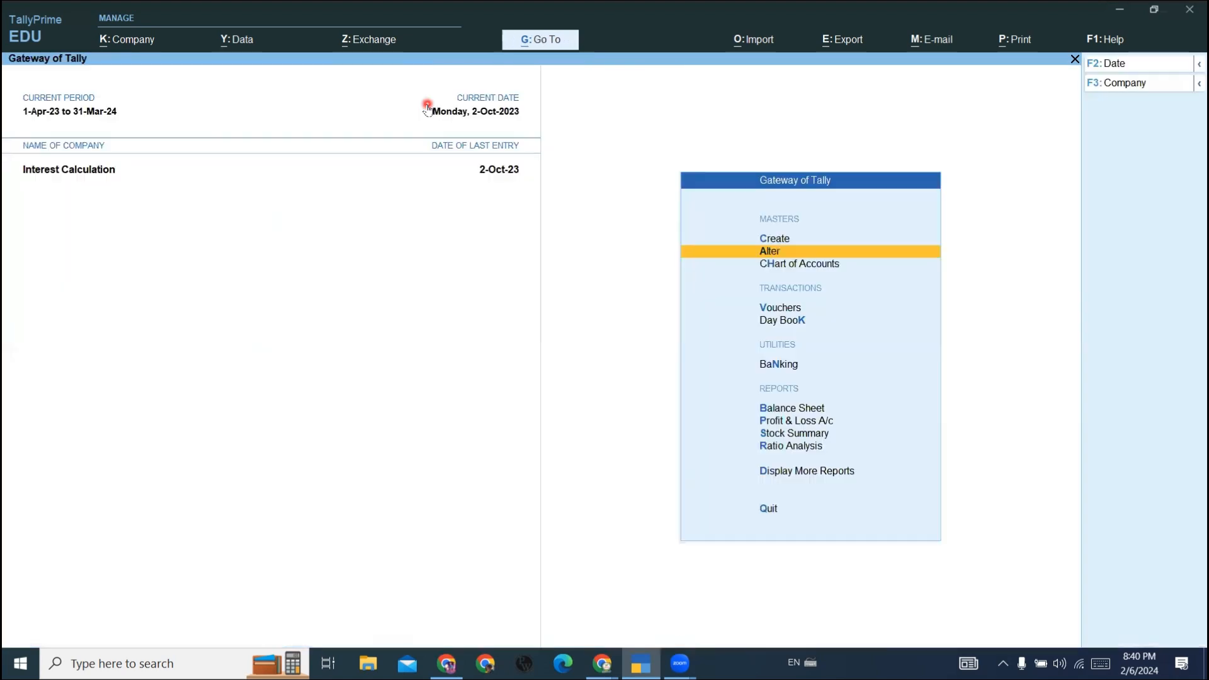
- Start a new Debit Note voucher using the Simple Interest voucher class
key("Down")
key("Down")
key("Return")
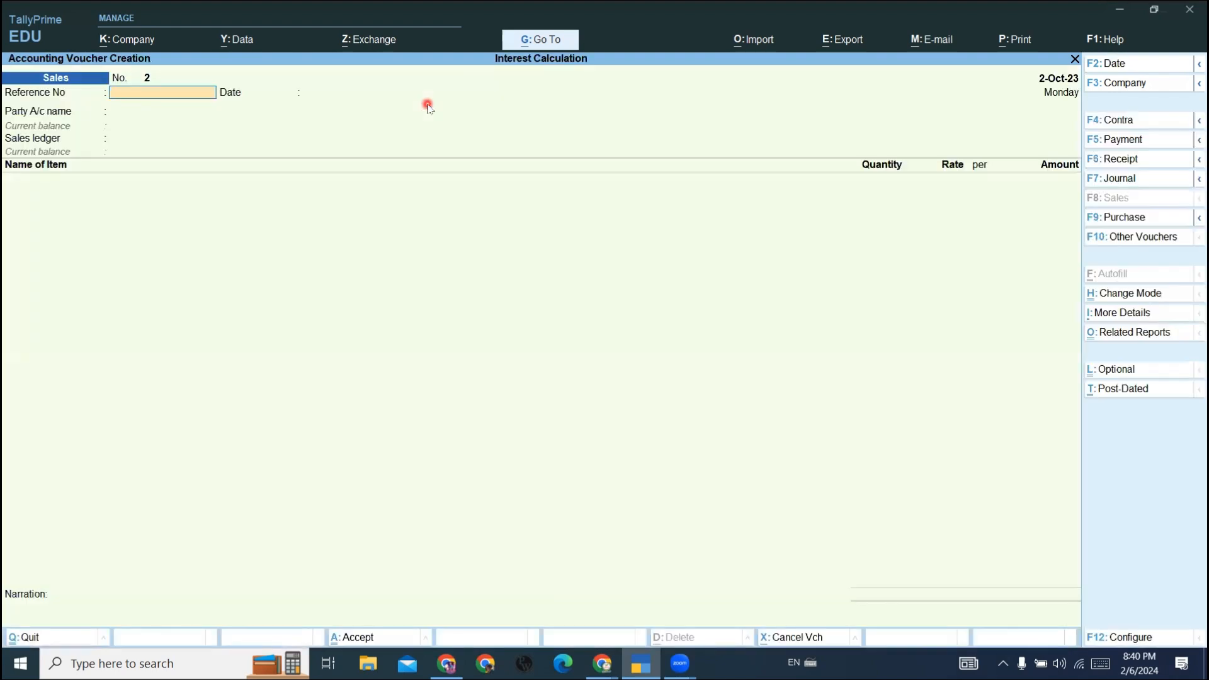
key("F10")
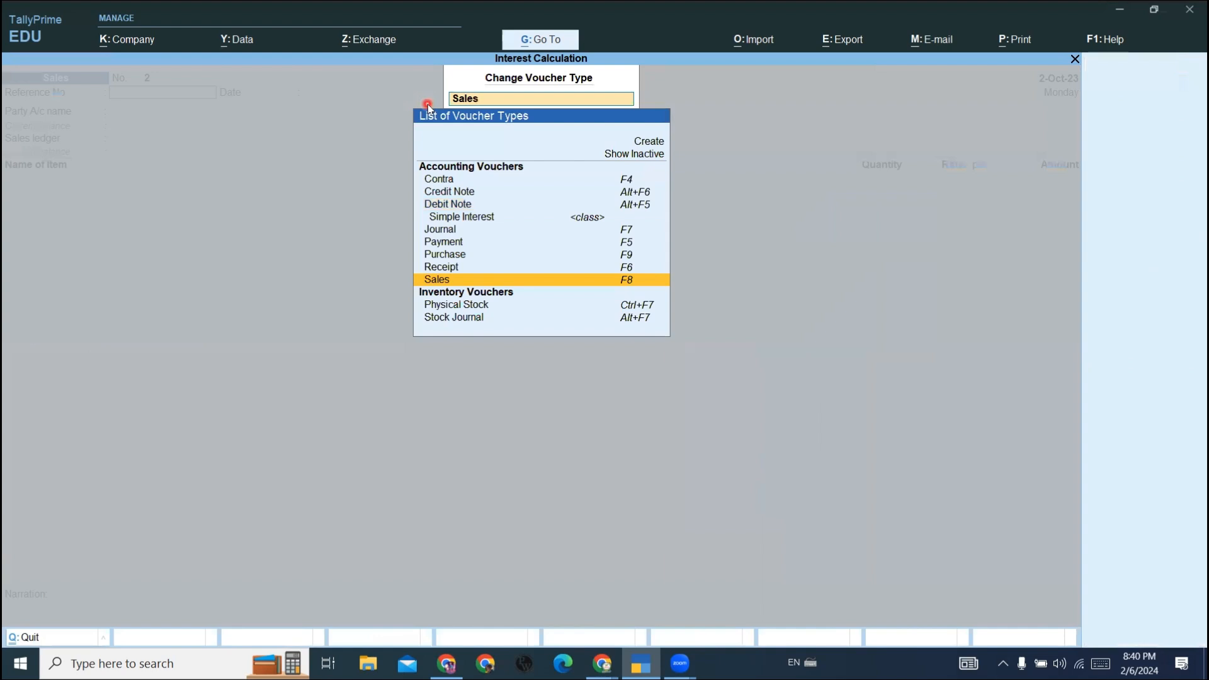
key("Up")
key("Up")
key("Up")
key("Up")
key("Up")
key("Up")
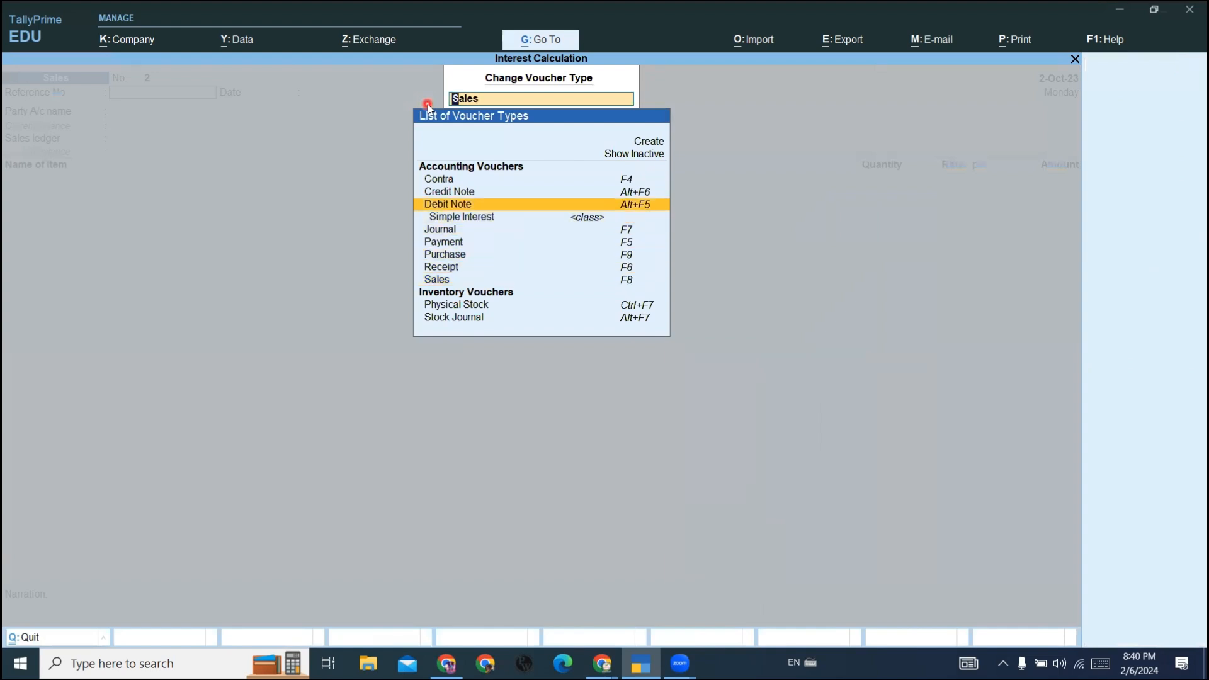
key("Return")
key("Down")
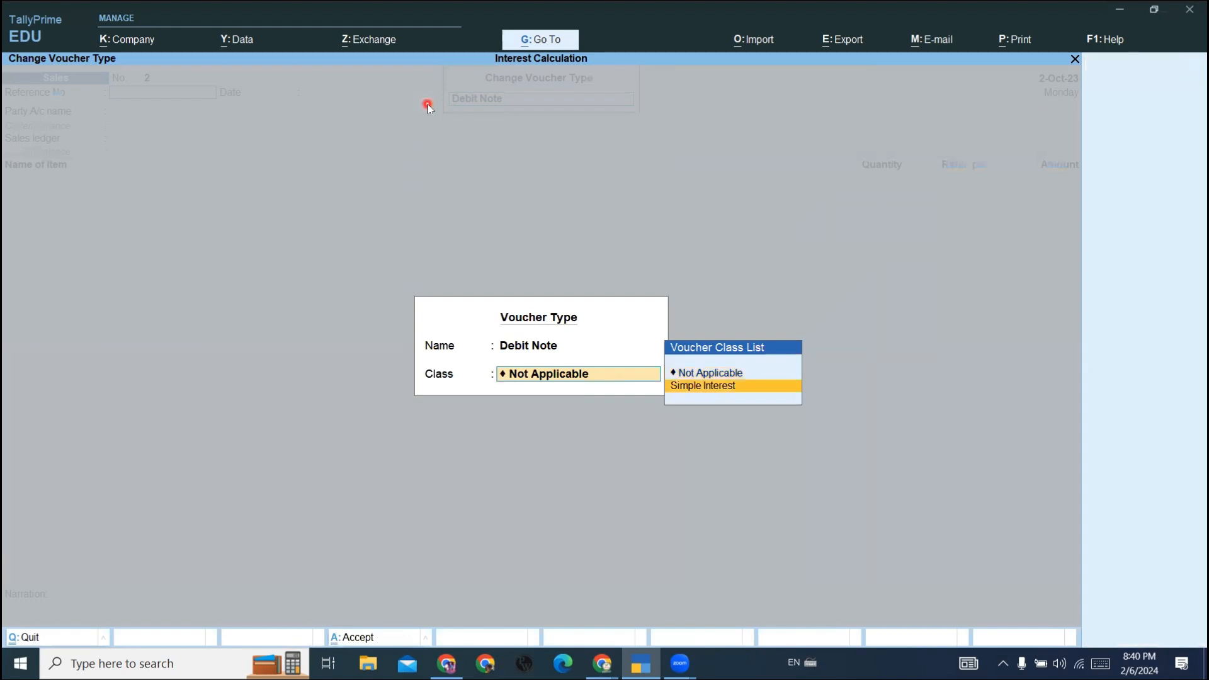
key("Return")
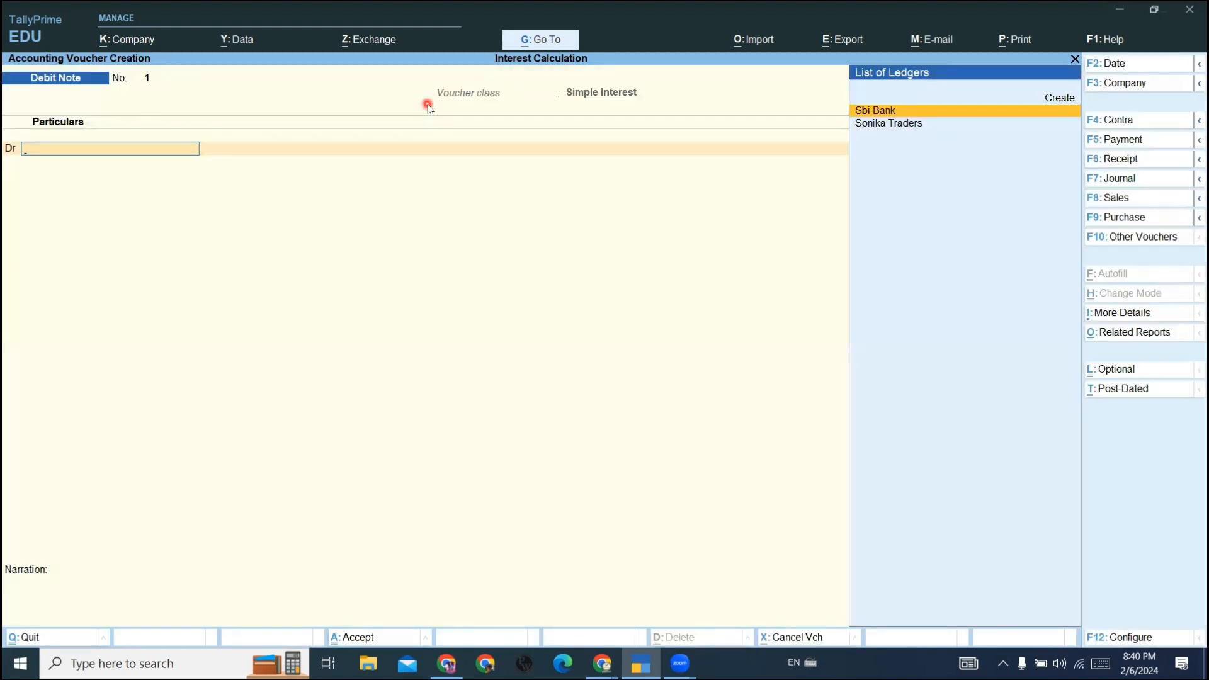
- Debit Sbi Bank with 6,715.21 interest, leaving the dispatch details blank and keeping the default Cheque/DD bank allocation
left_click(943, 109)
left_click(943, 111)
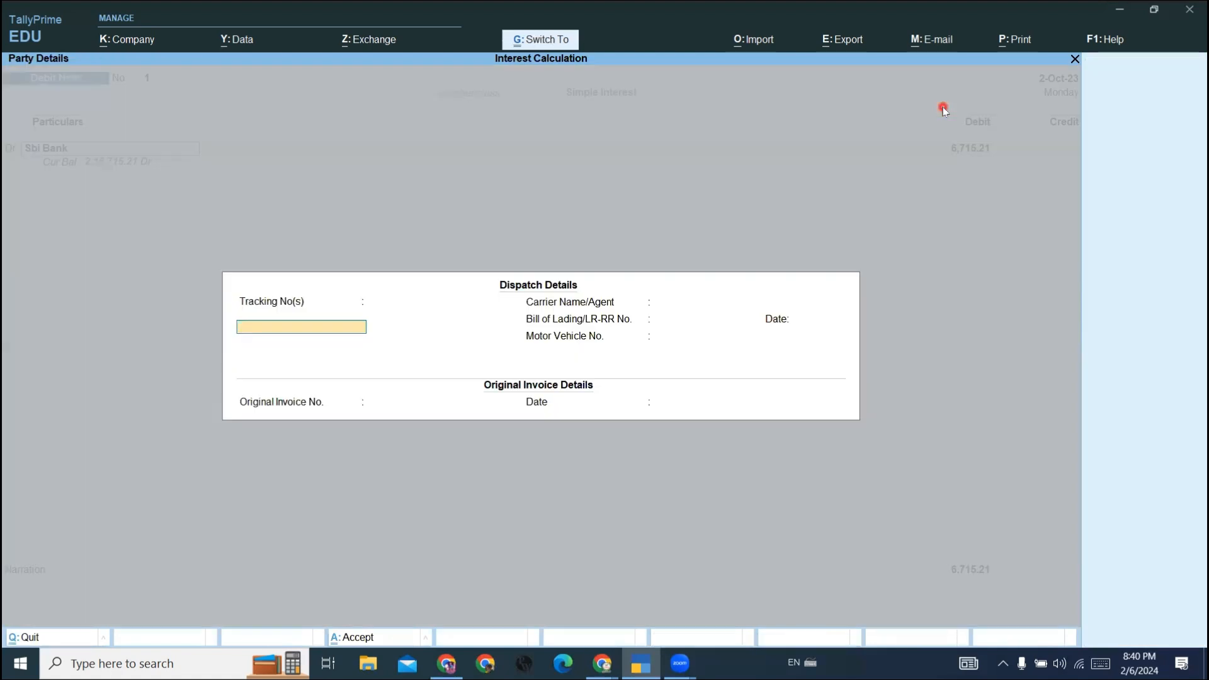
key("ctrl+a")
key("ctrl+a")
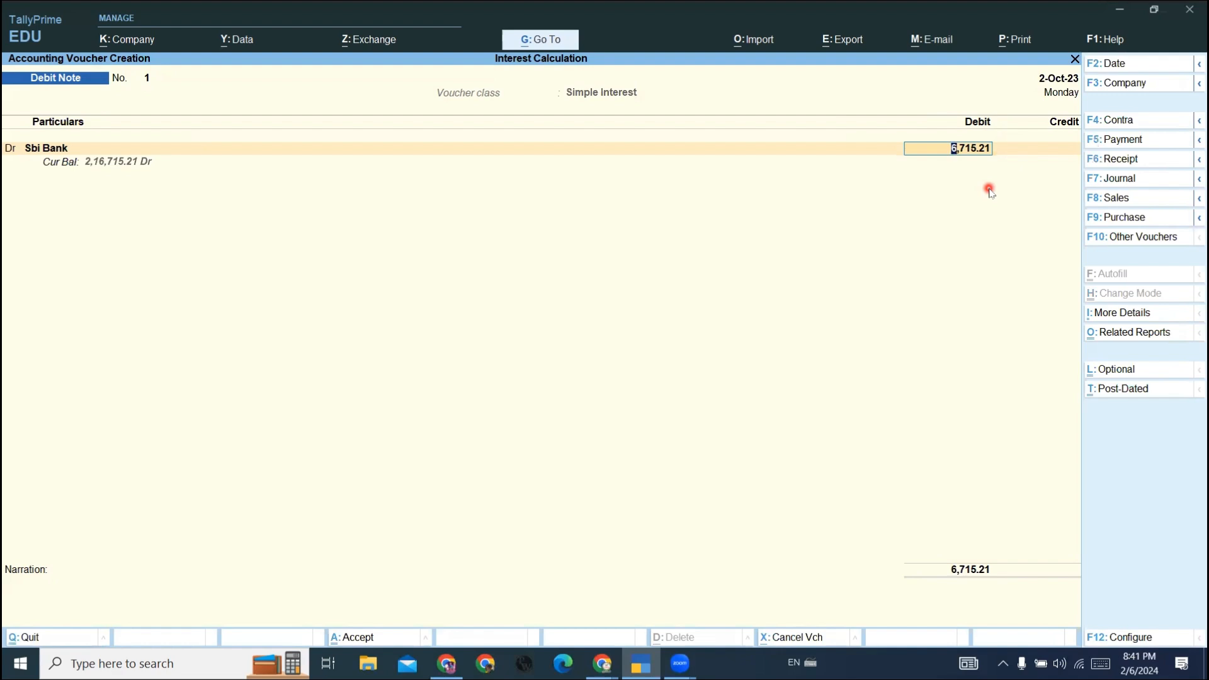
key("Return")
key("Return")
key("Return")
key("Return")
key("Return")
key("Return")
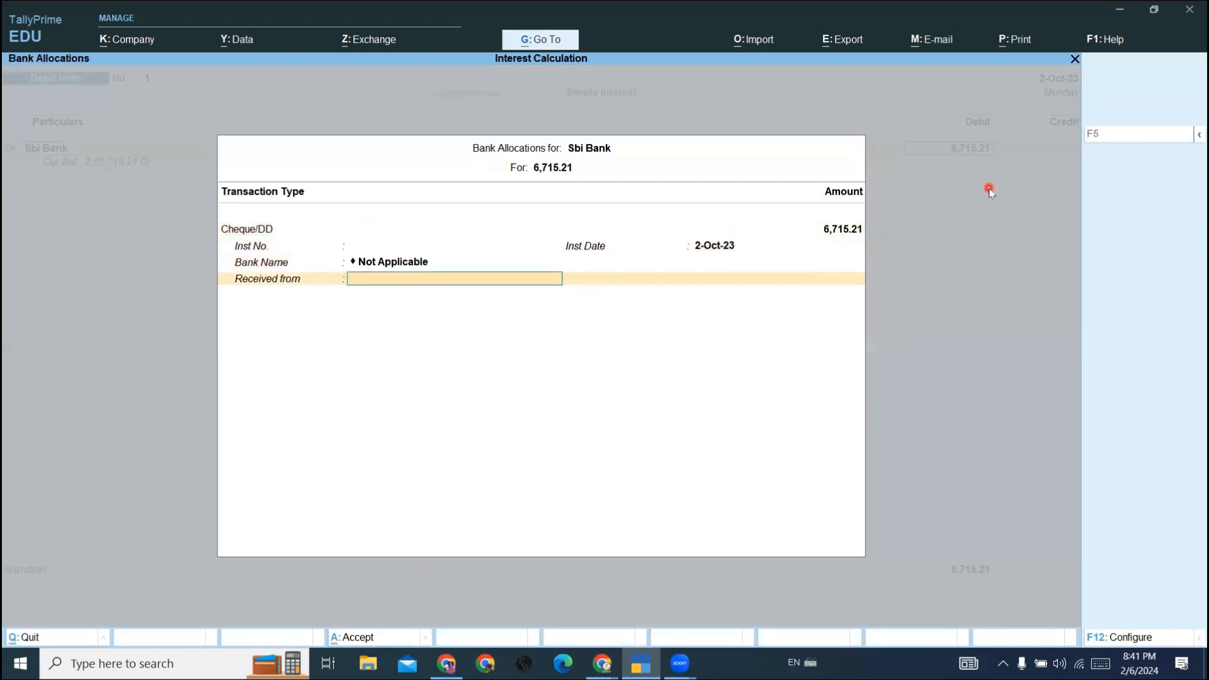
- Create an Interest Received ledger under Indirect Incomes from the credit line and credit it with the 6,715.21 interest
key("BackSpace")
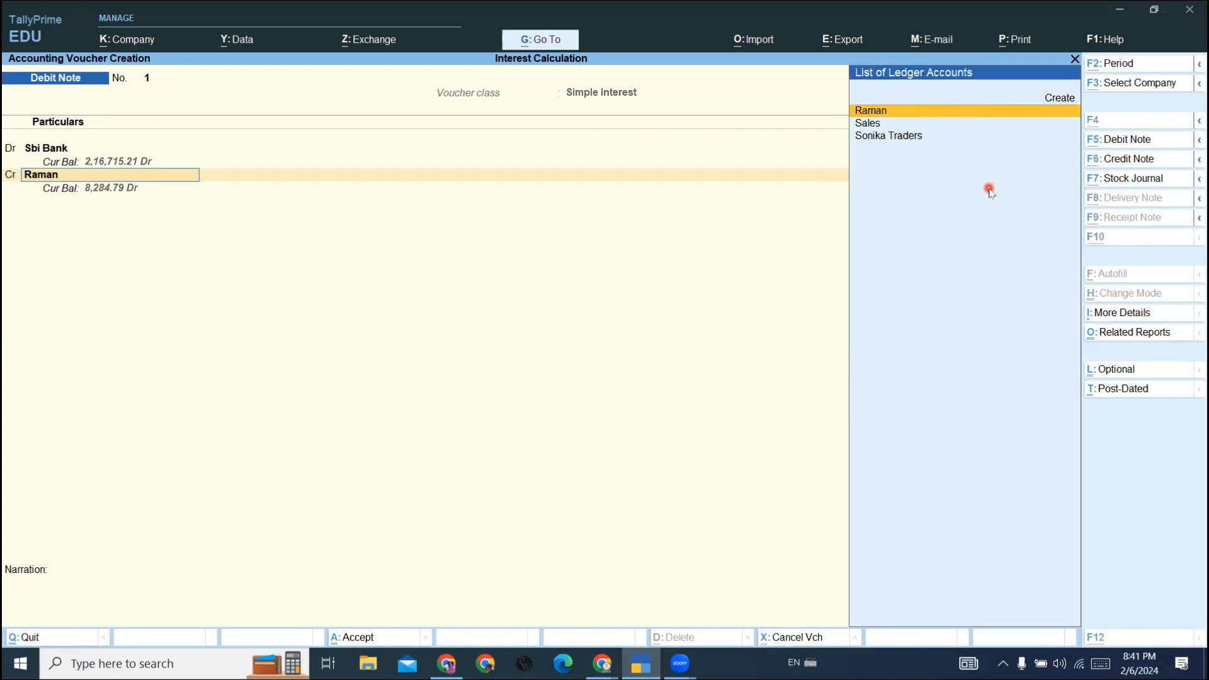
key("alt+c")
type("In")
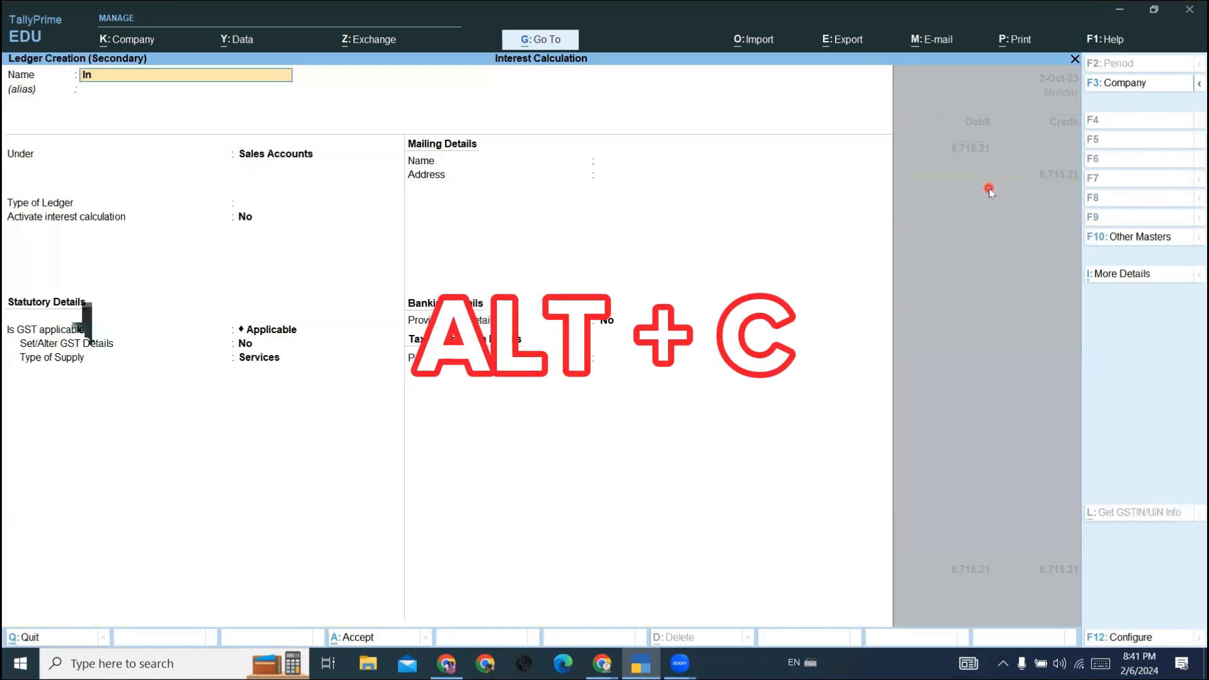
type("terest")
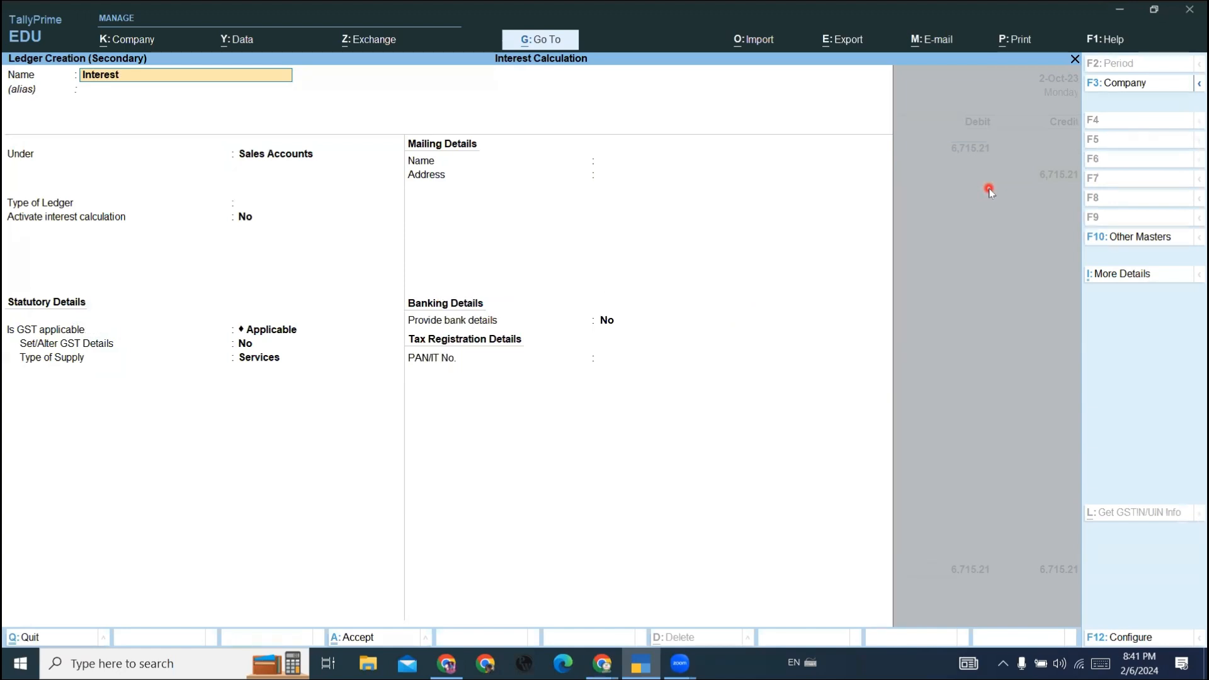
type(" Received")
key("Return")
type("In")
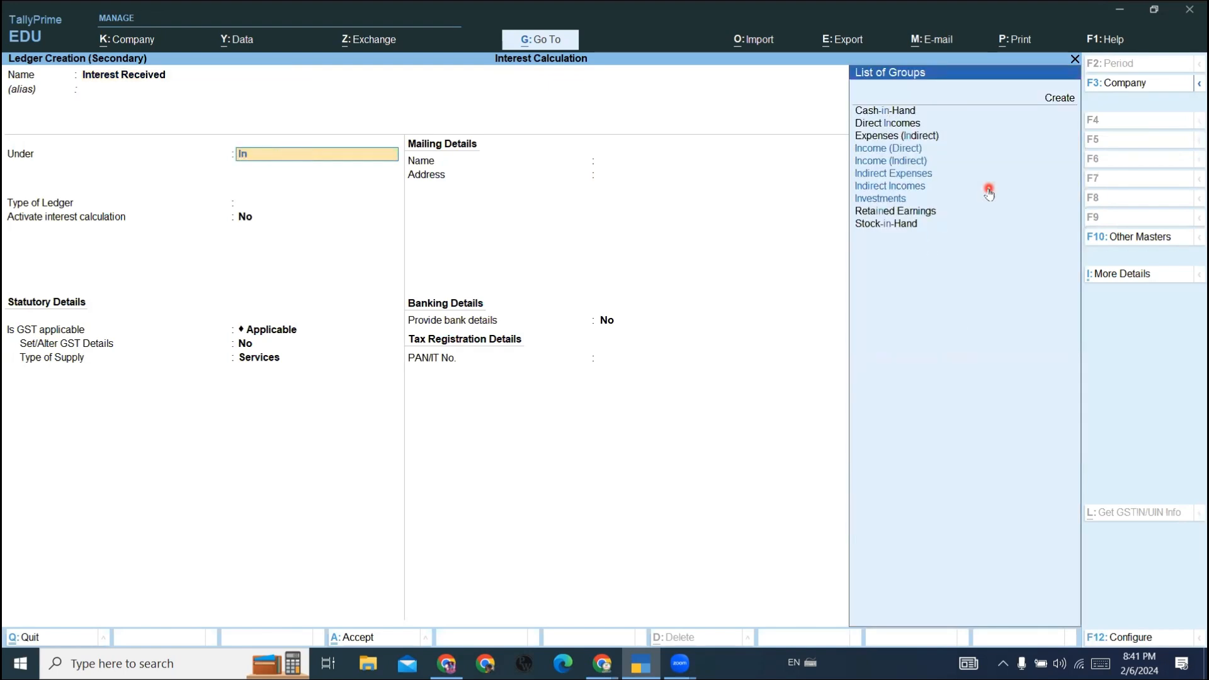
key("Down")
key("Down")
key("Down")
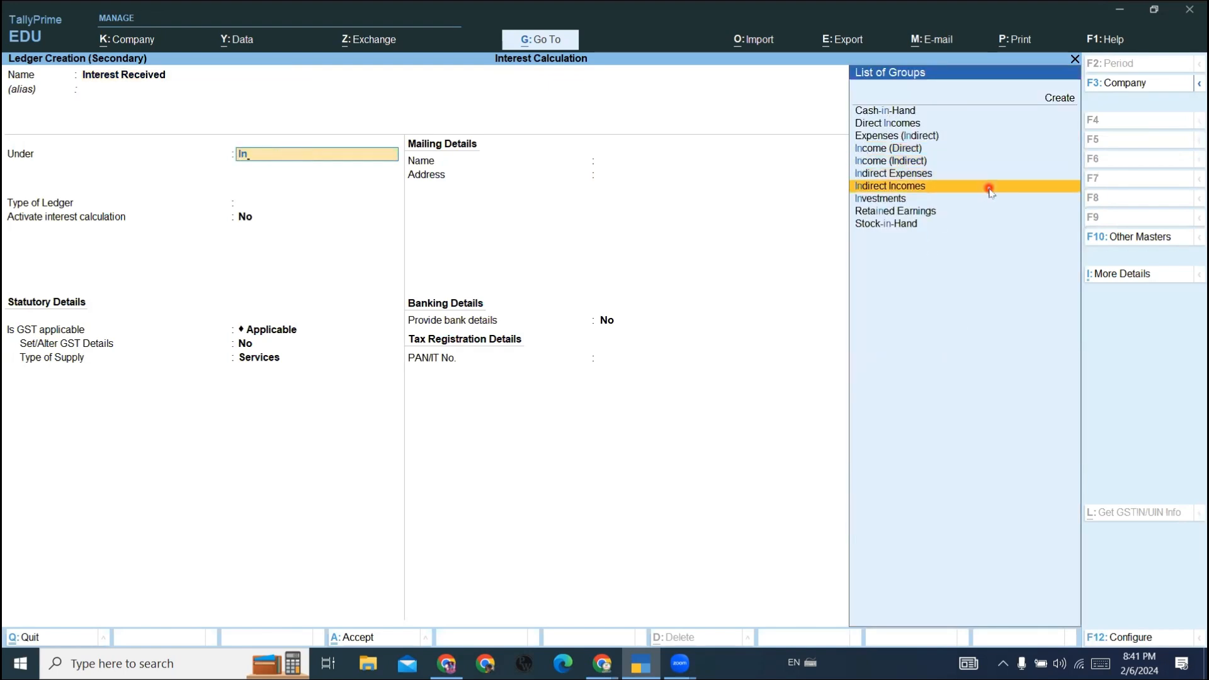
key("Return")
key("Return")
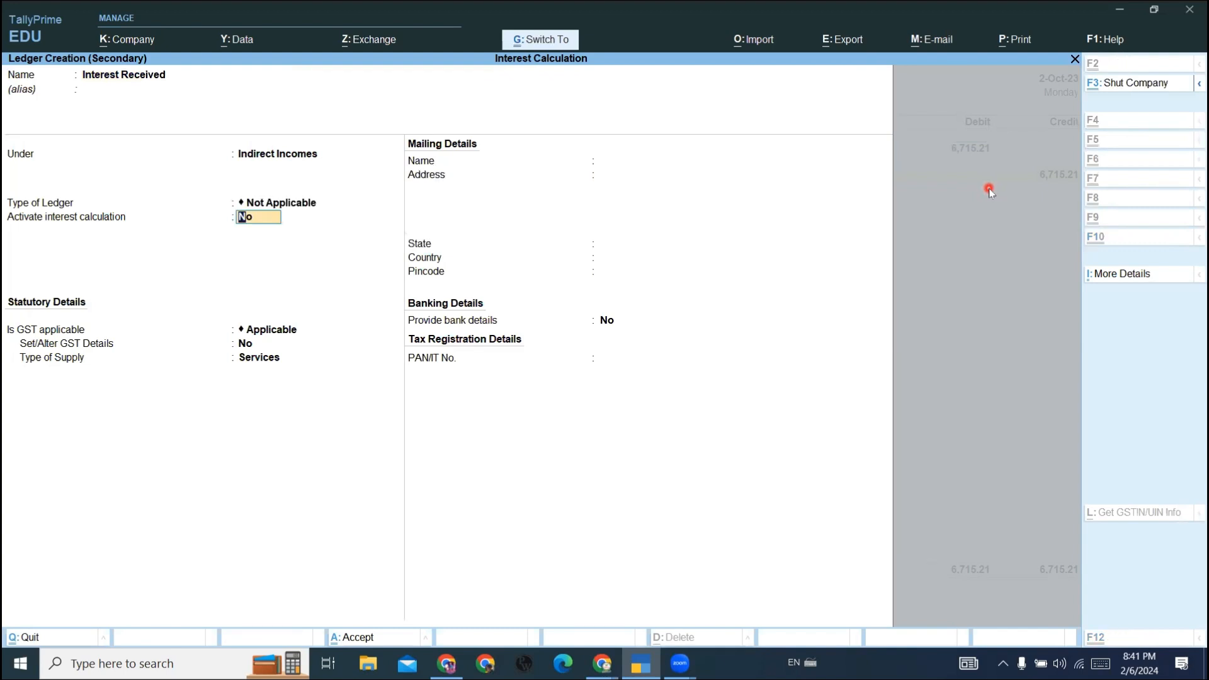
key("ctrl+a")
- Save the debit note without a narration and return to the Gateway of Tally
key("Return")
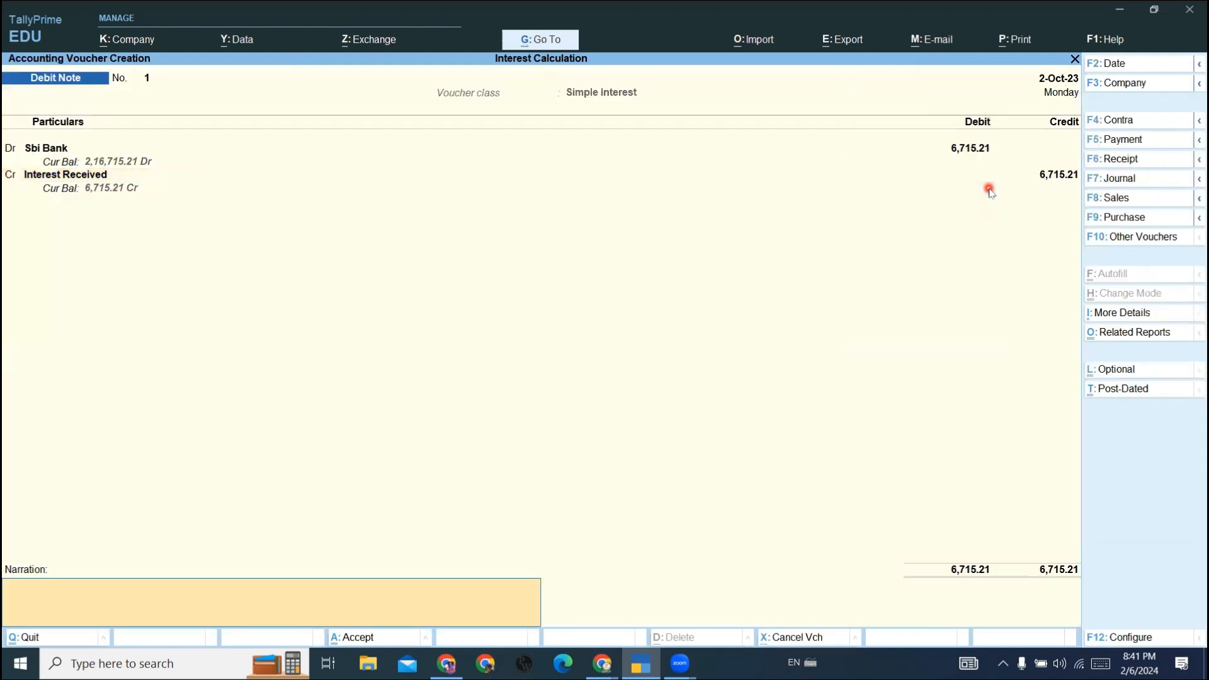
key("Return")
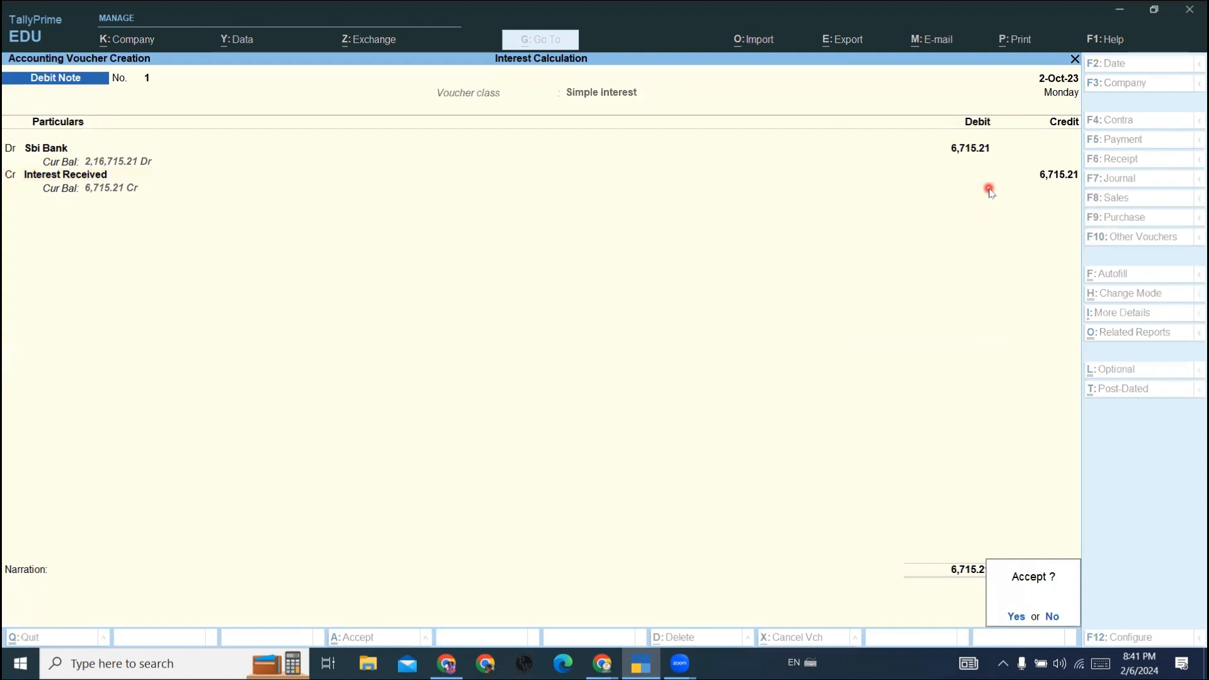
key("Return")
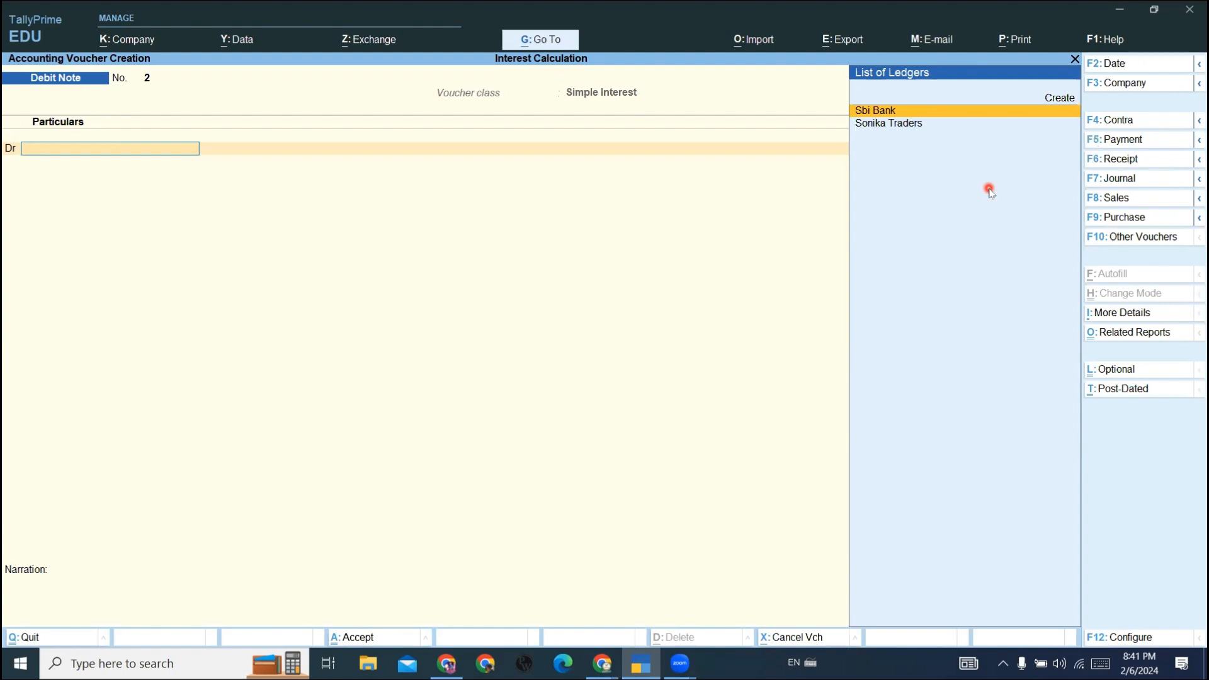
key("Escape")
key("Return")
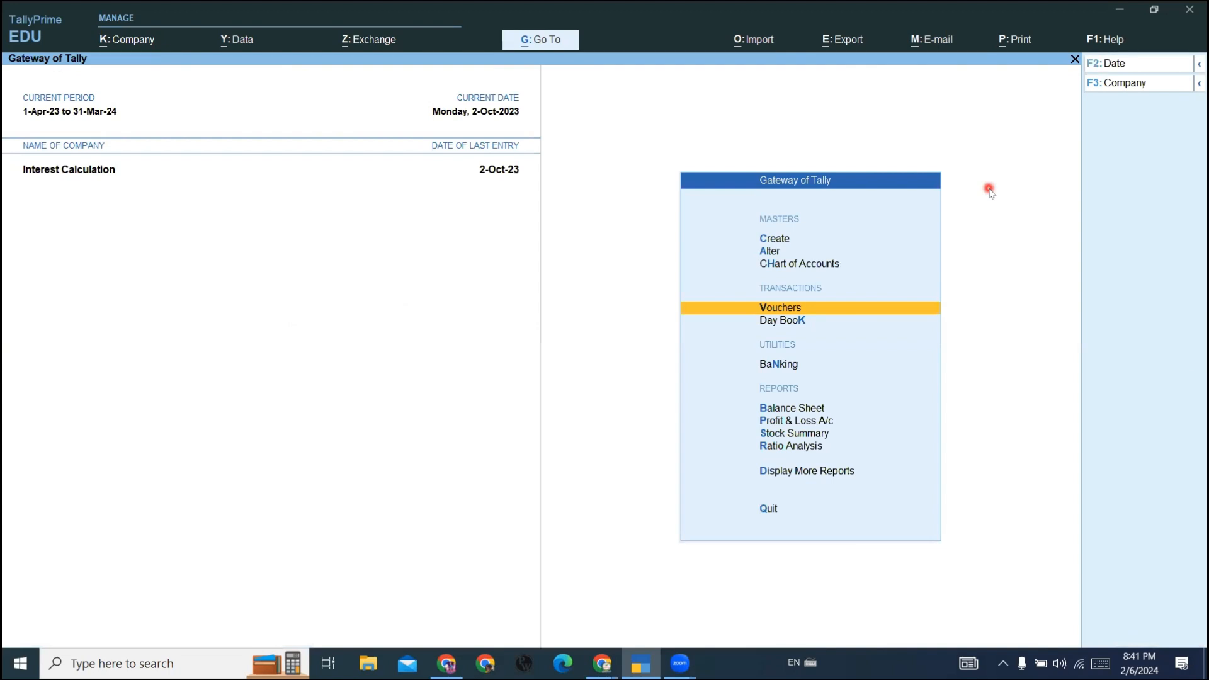
- Reopen the ledger-wise interest calculation for Sbi Bank from Statements of Accounts and check its interest lines
key("Down")
key("Down")
key("Down")
key("Down")
key("Down")
key("Down")
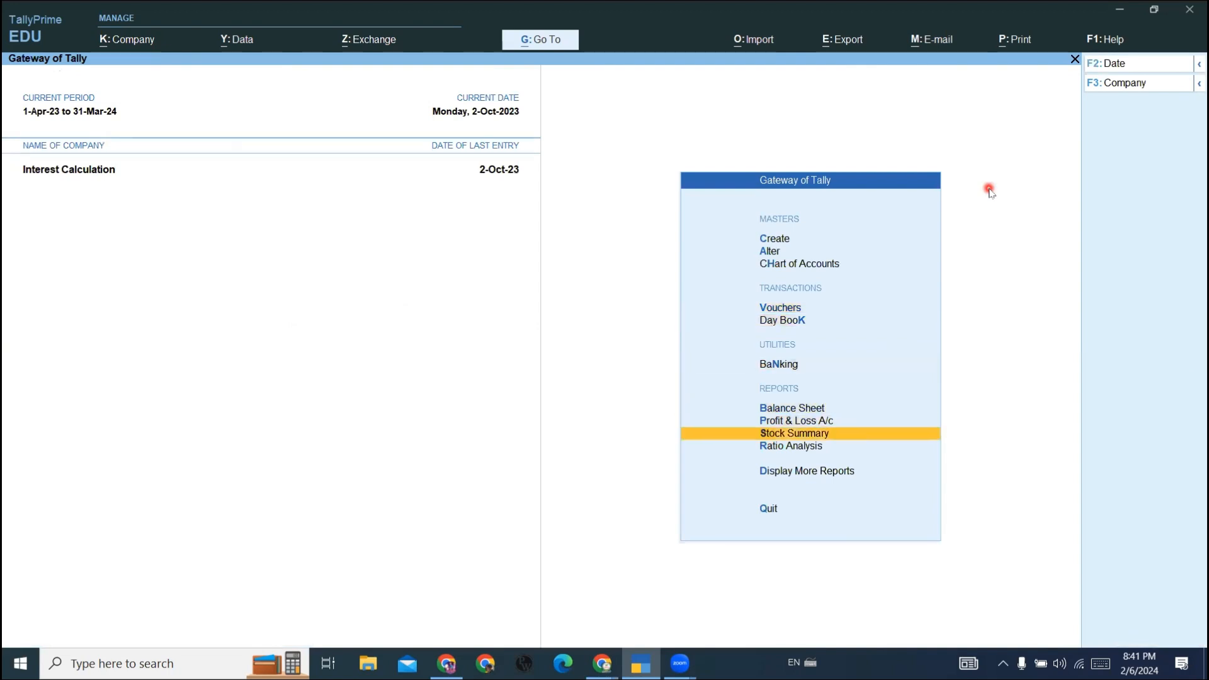
key("Down")
key("Return")
key("Down")
key("Down")
key("Down")
key("Down")
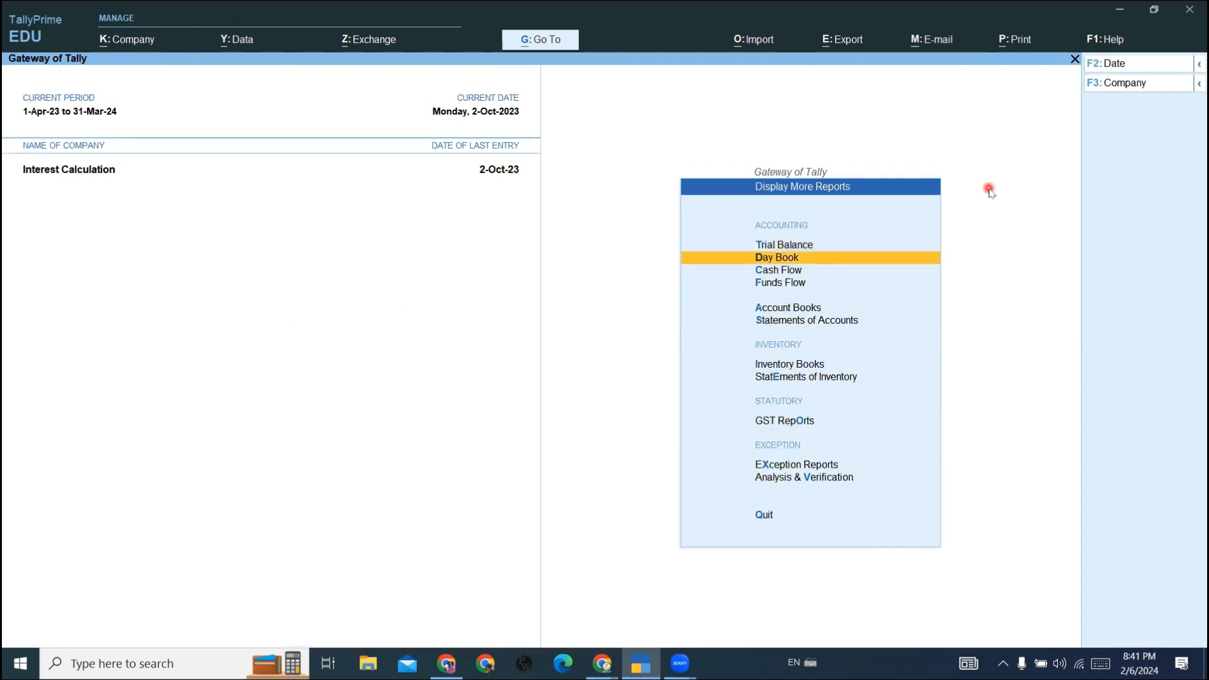
key("Down")
key("Return")
key("Down")
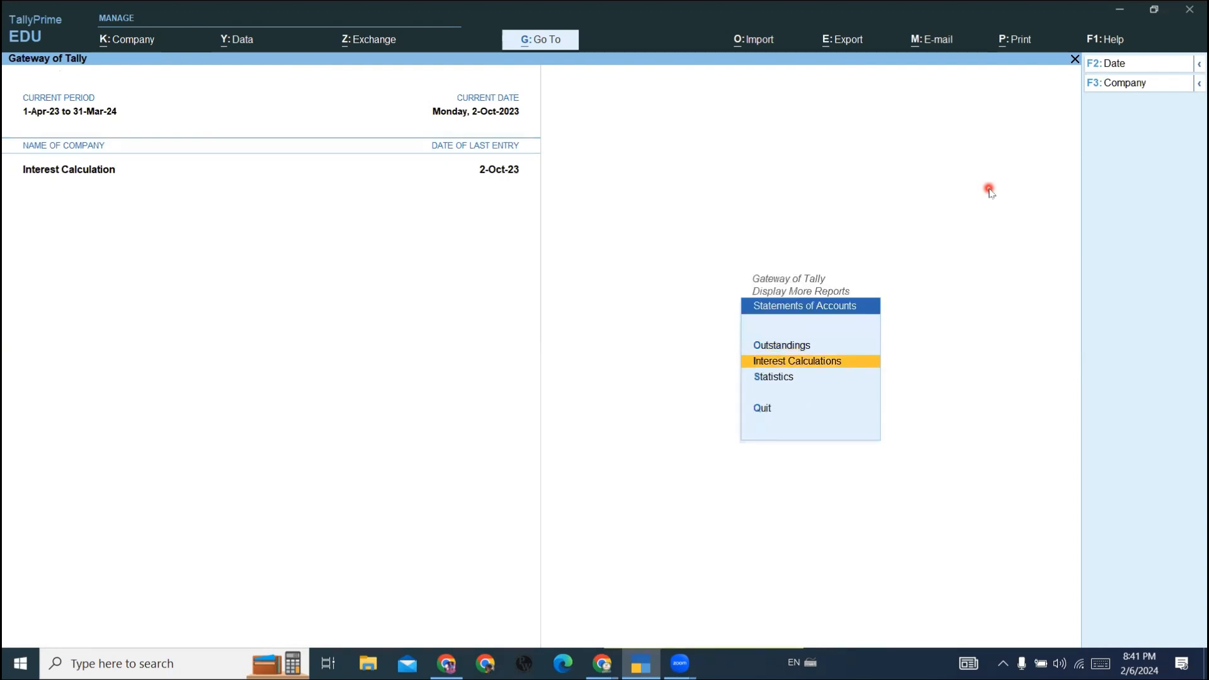
key("Return")
key("Down")
key("Down")
key("Return")
key("Return")
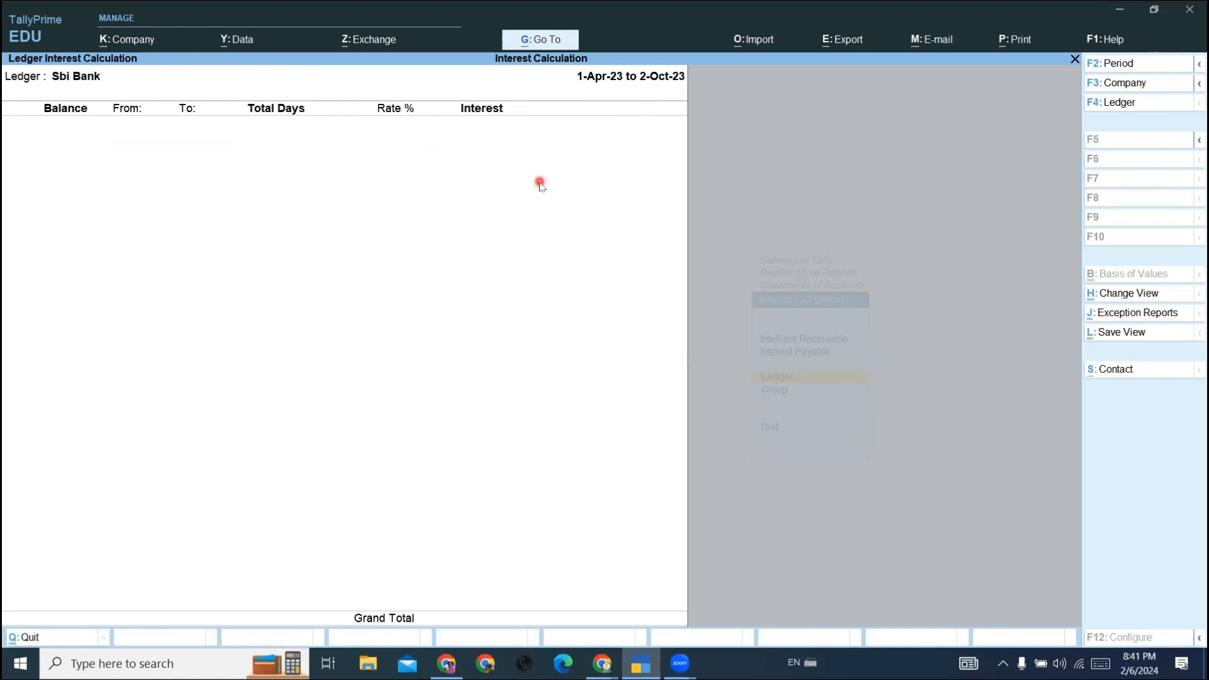
- Set the Sbi Bank interest report period to 1-4-2023 through 1-10-2023 and check the interest lines
key("alt+F2")
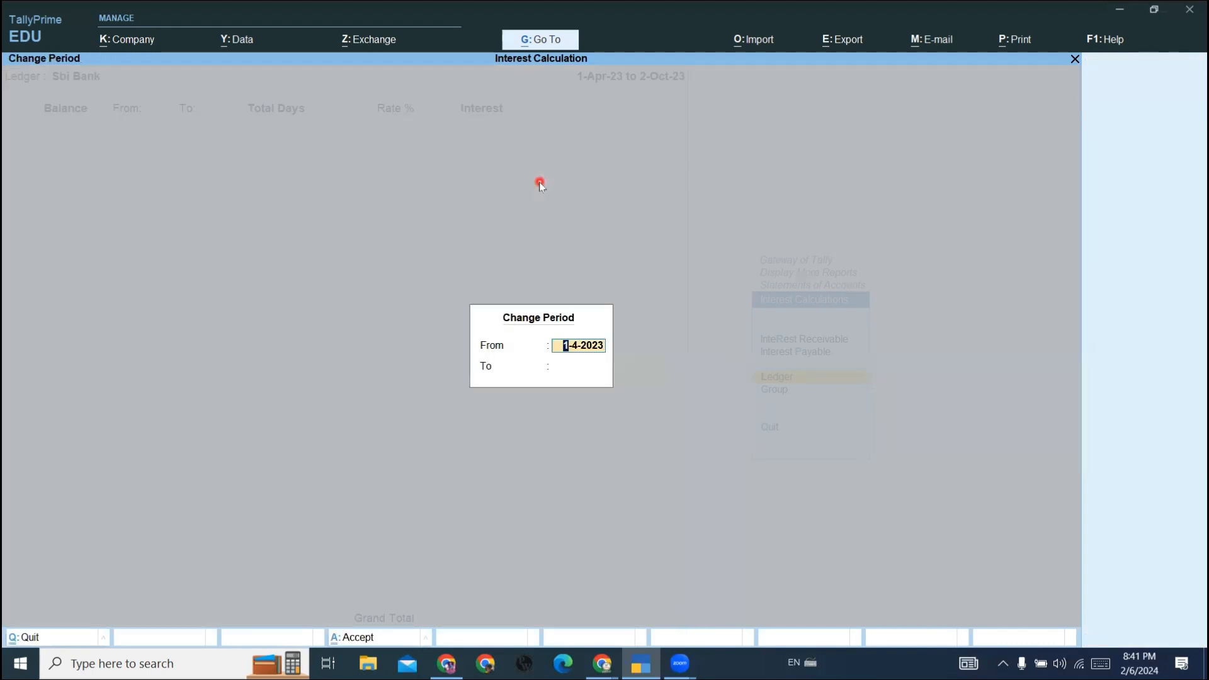
key("Return")
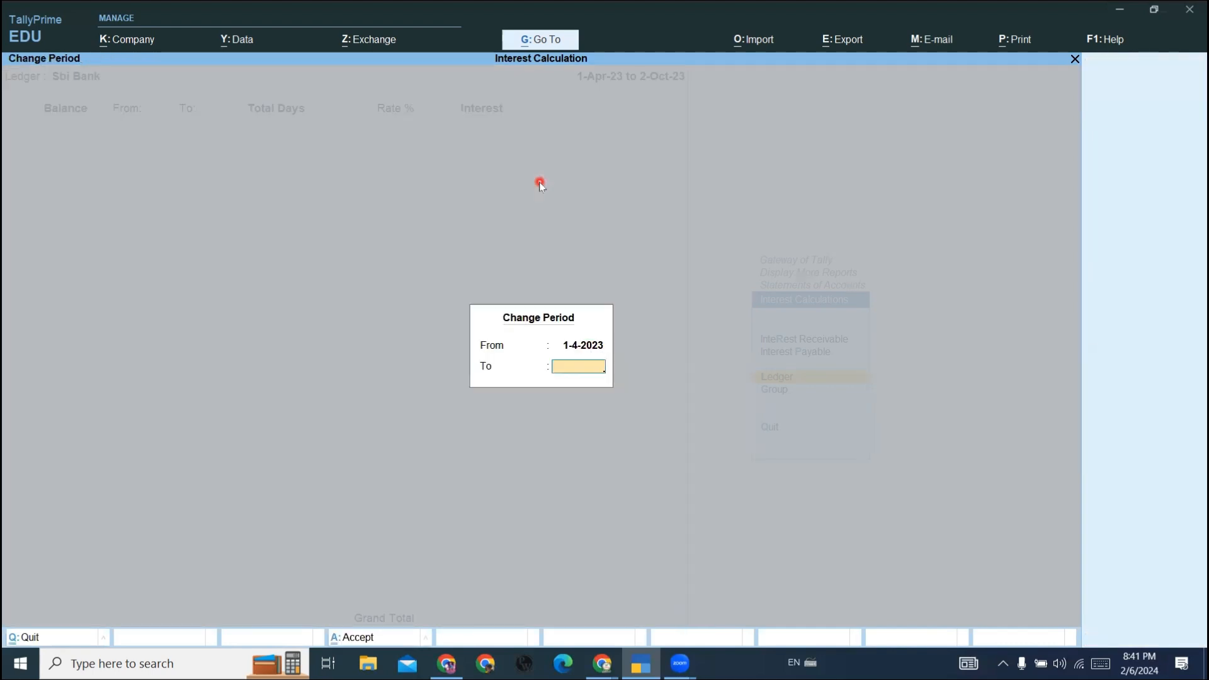
type("1.10")
key("Return")
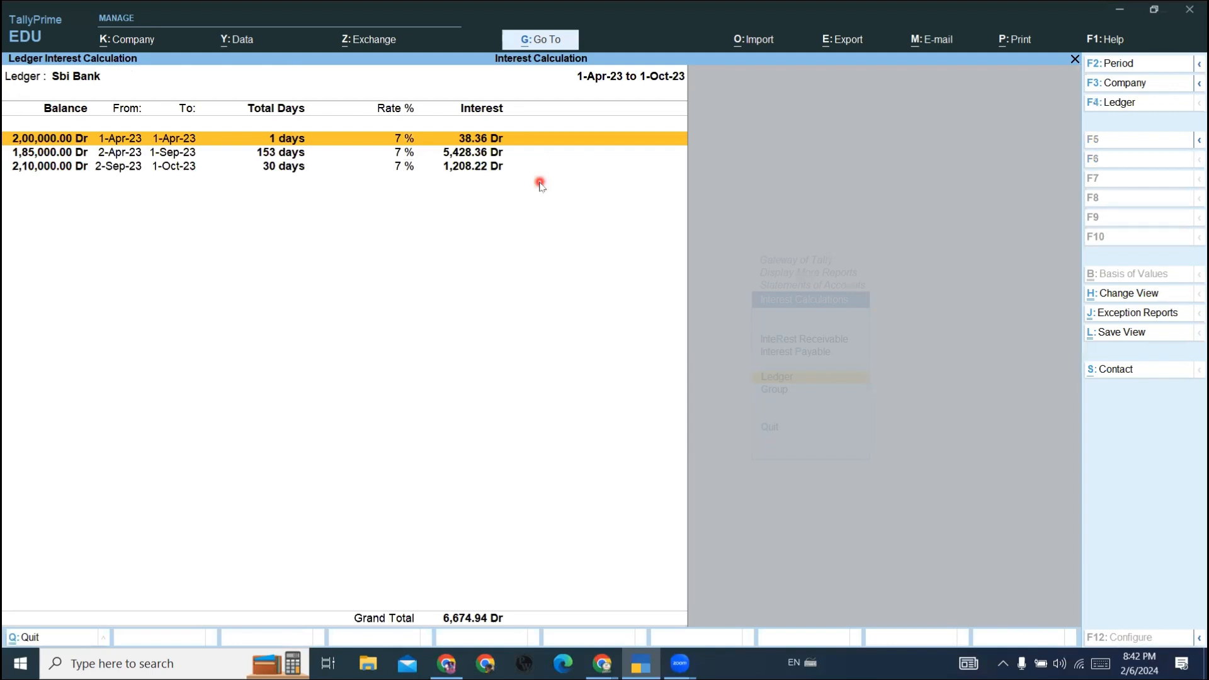
- Set the Sbi Bank interest report period to 2-10-2023 through 31-10-2023, check the interest, and leave the report
key("alt+F2")
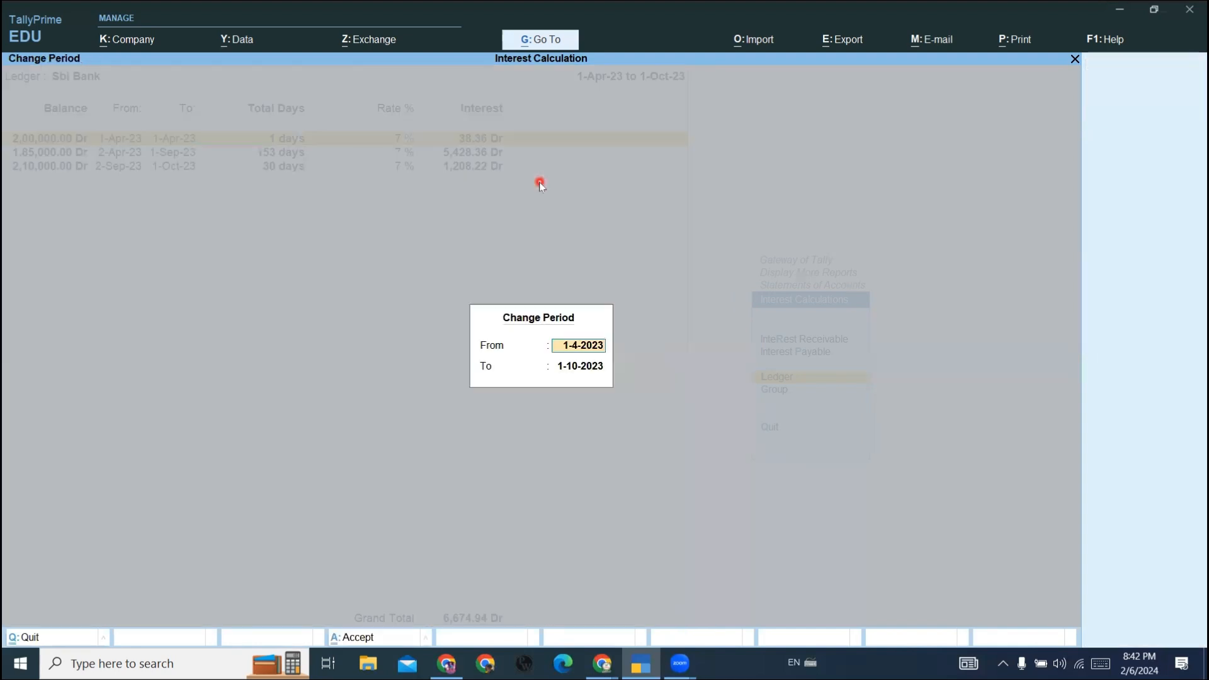
type("2-10")
key("Return")
type("31.10")
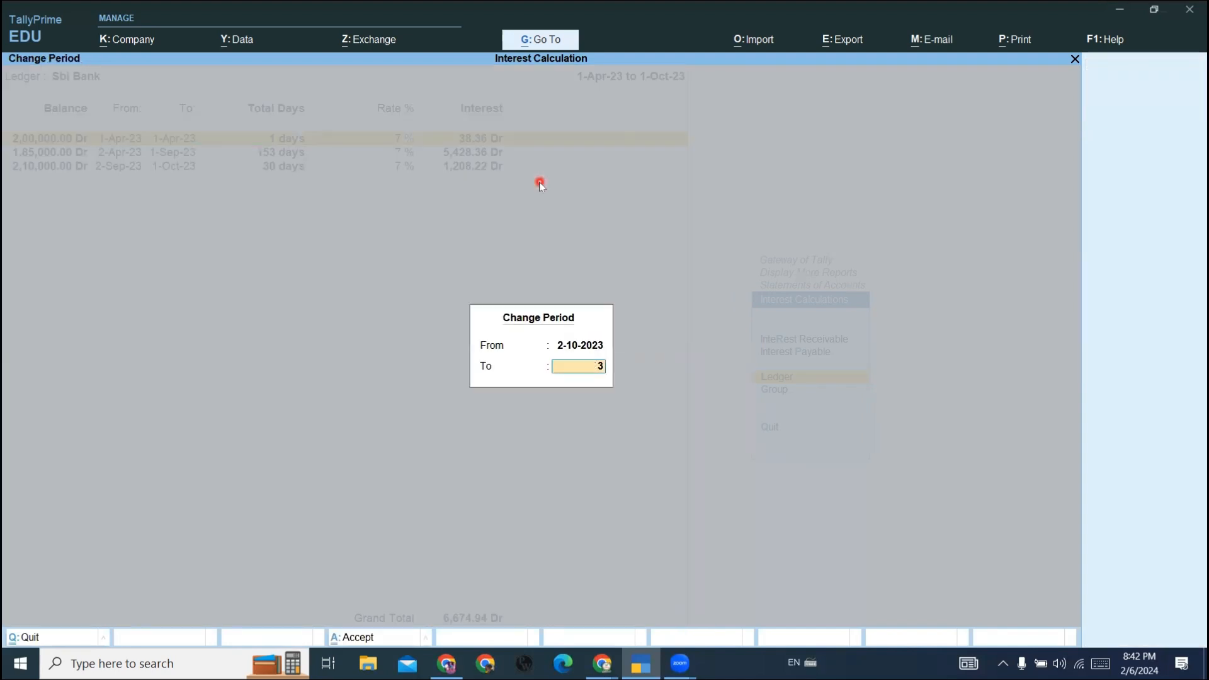
key("Return")
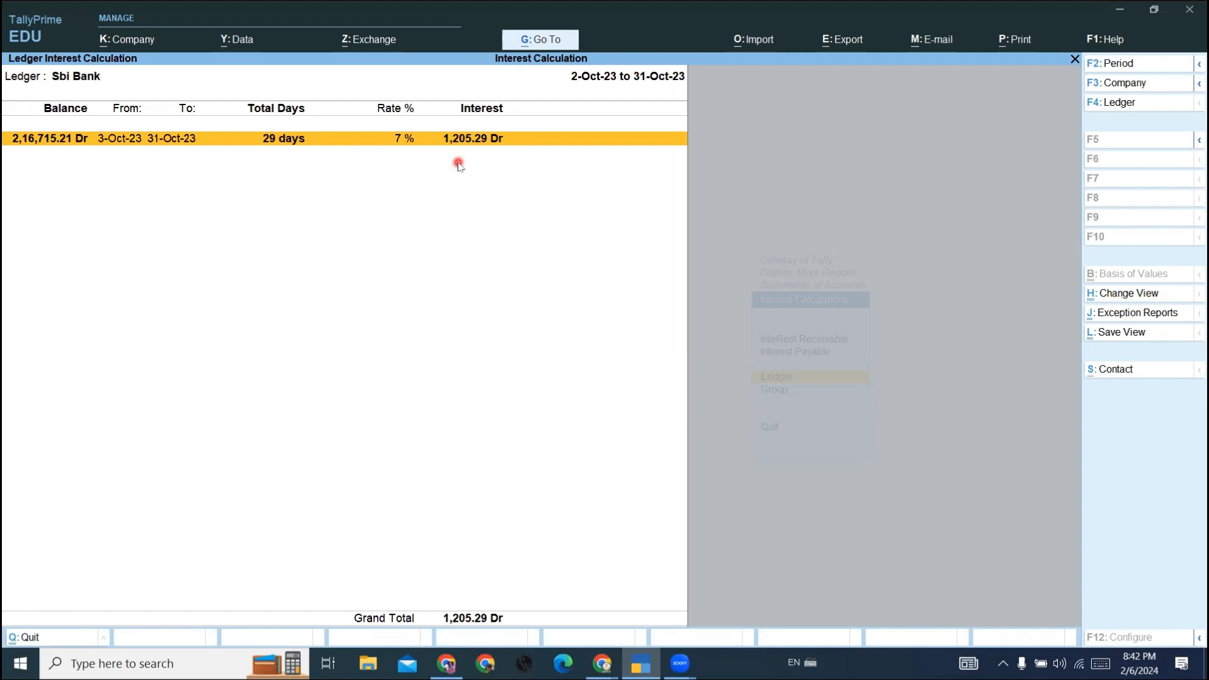
key("Escape")
key("Escape")
key("Escape")
key("Escape")
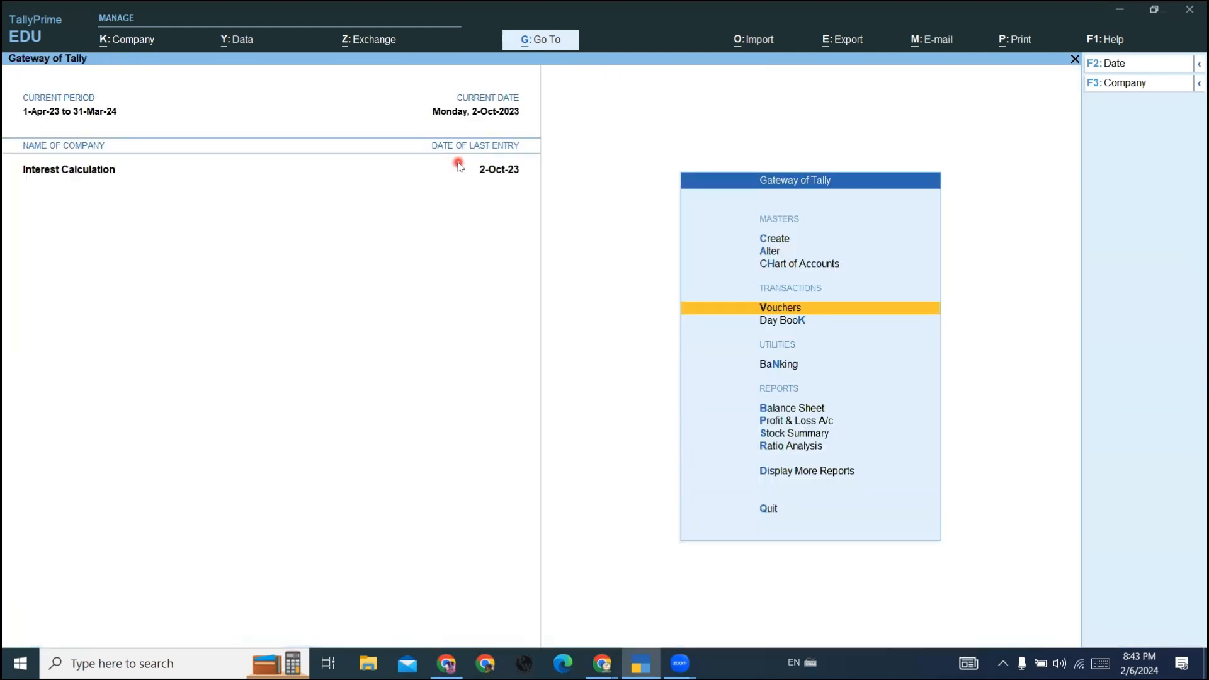
- View the Balance Sheet in detailed form, check the Bank Accounts line under Current Assets, and return to the Gateway of Tally
key("Down")
key("Down")
key("Down")
key("Down")
key("Up")
key("Return")
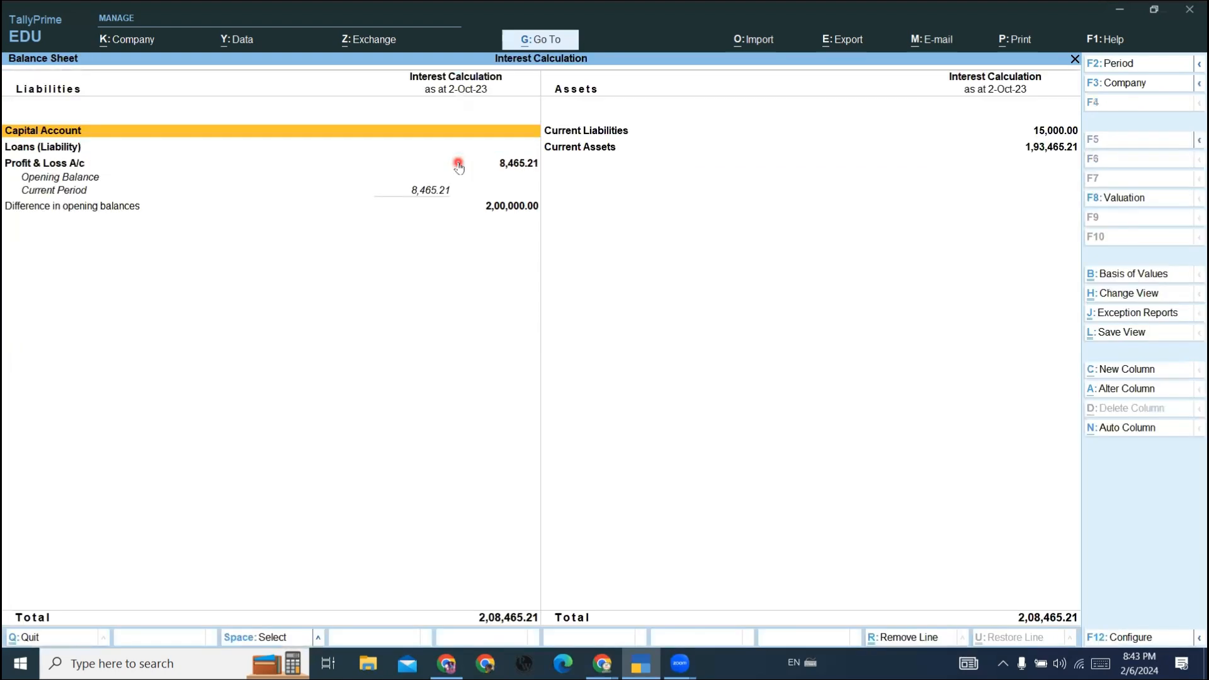
key("alt+F5")
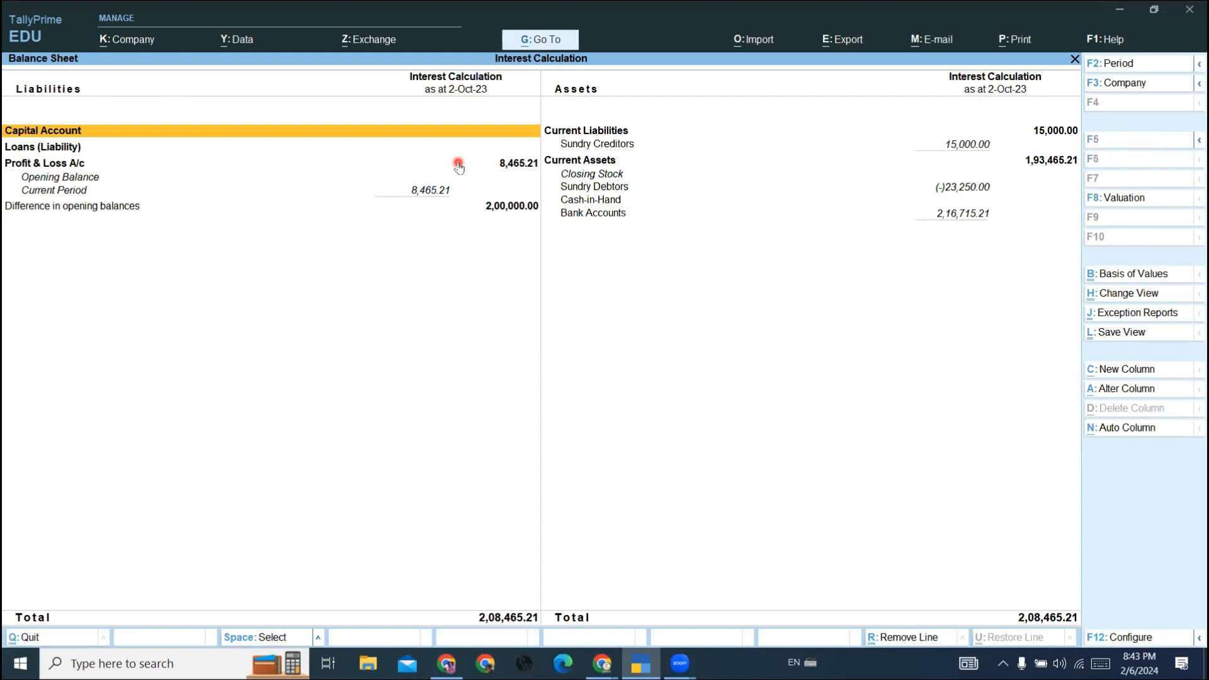
key("Down")
key("Right")
key("Down")
key("Down")
key("Down")
key("Down")
key("Down")
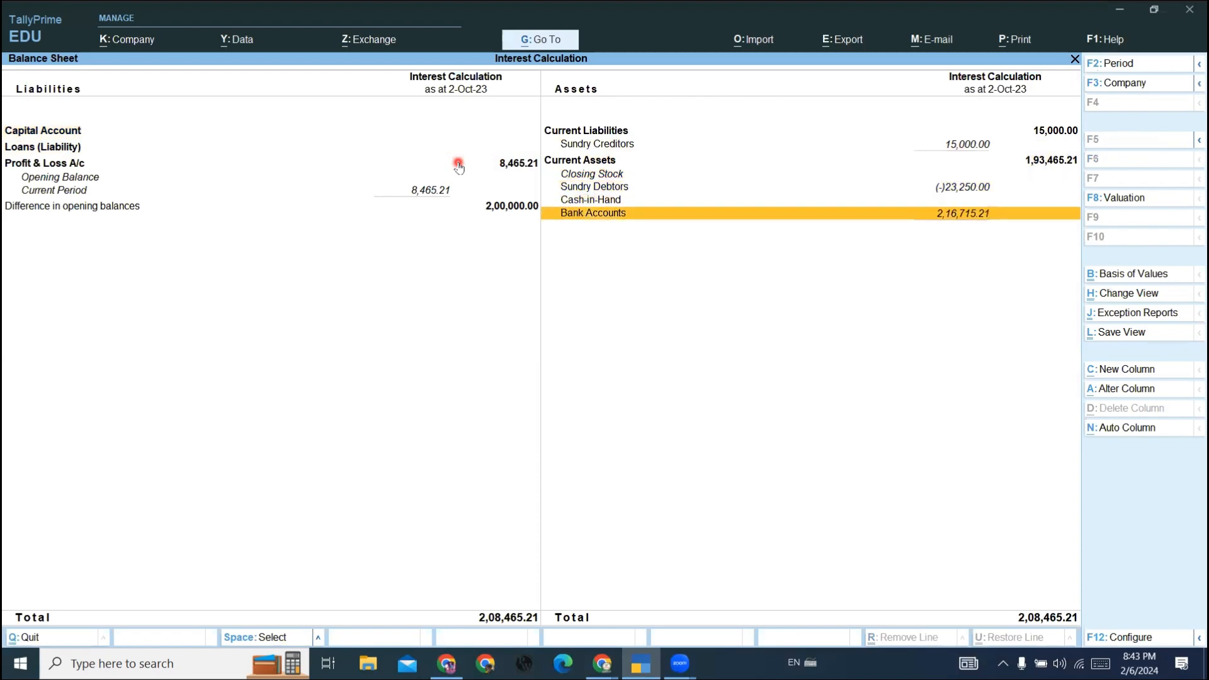
key("Escape")
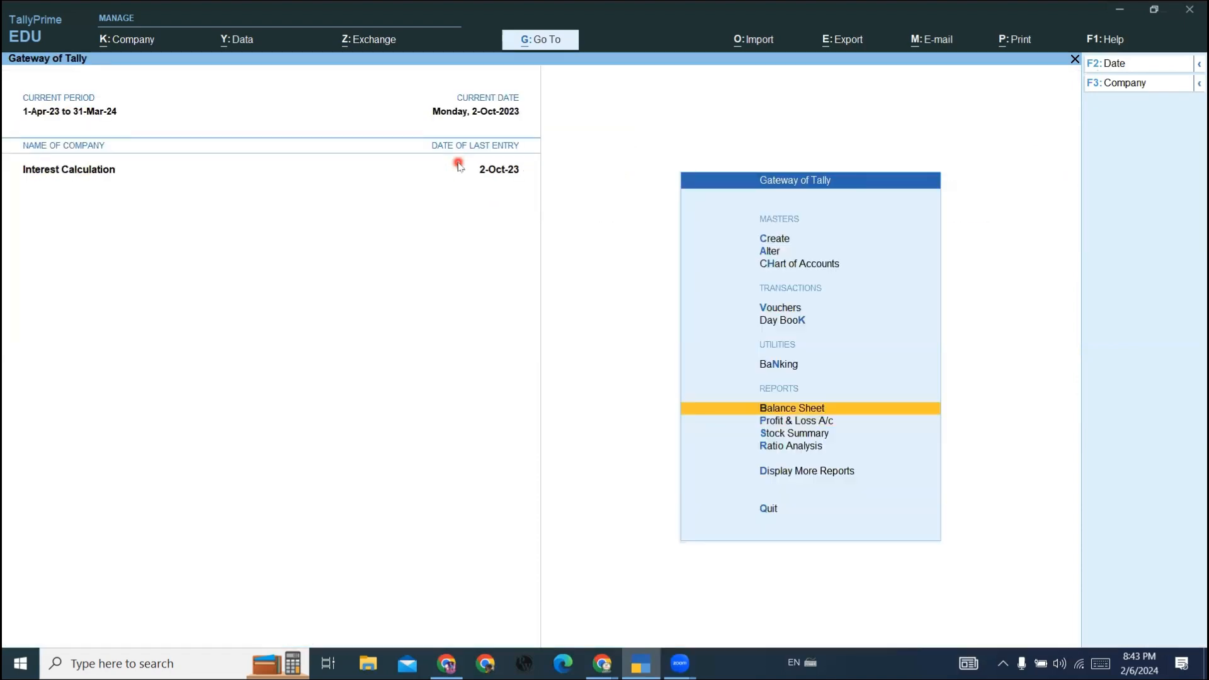
- View the Profit & Loss A/c in detailed form, check Interest Received under Indirect Incomes, and close the report
key("Down")
key("Return")
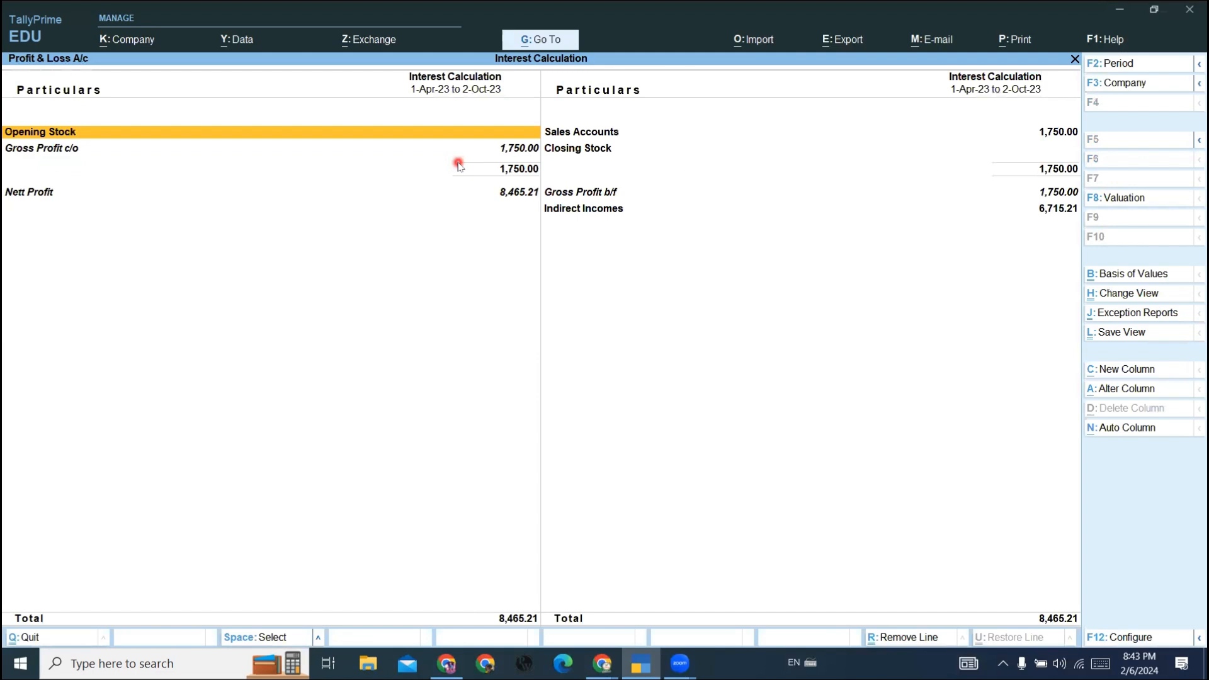
key("alt+F5")
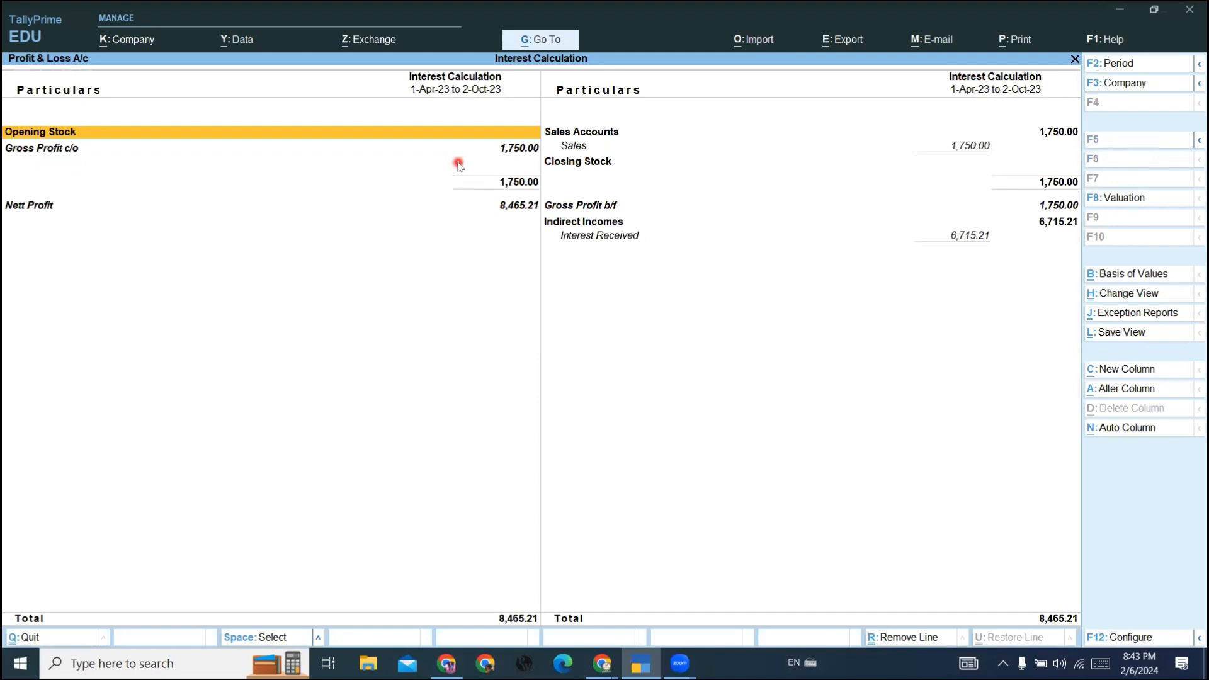
key("Down")
key("Right")
key("Down")
key("Down")
key("Down")
key("Down")
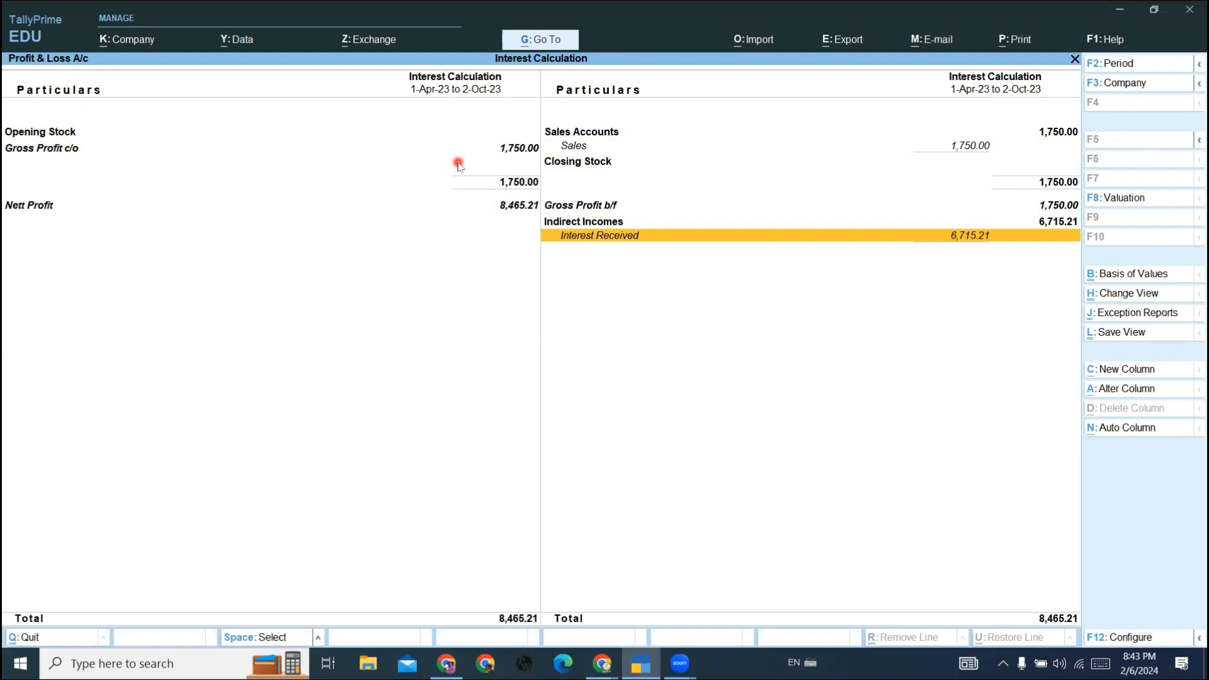
key("Escape")
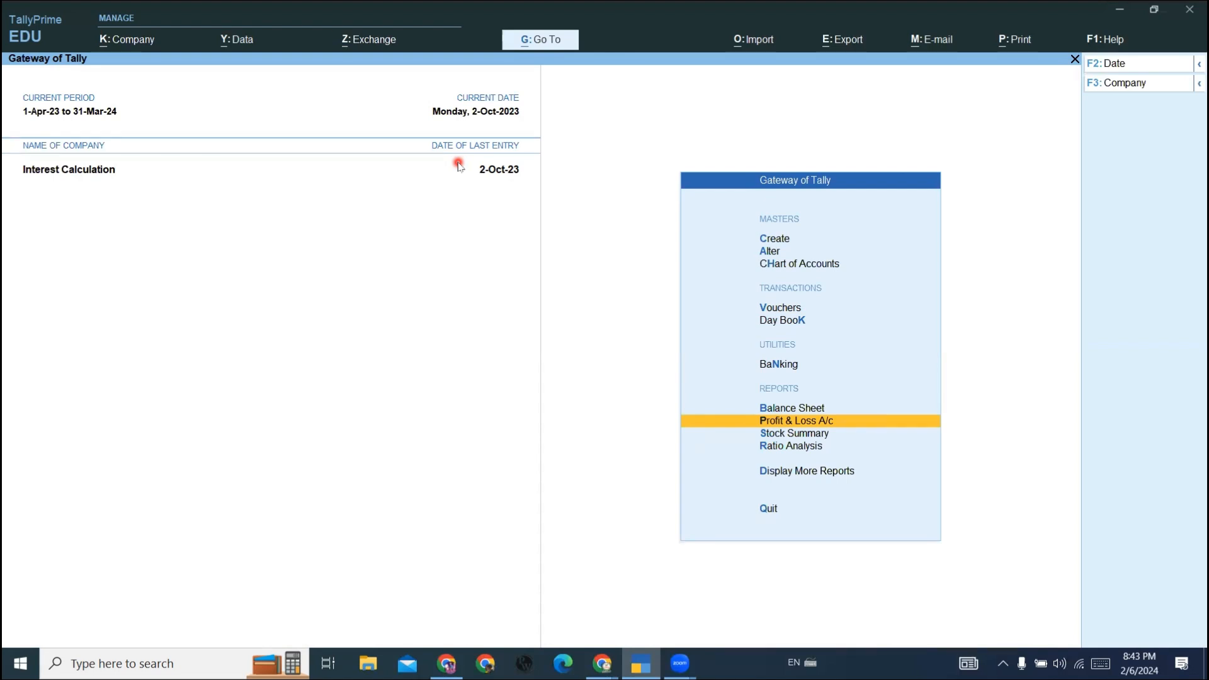
- Reopen the Balance Sheet in detailed form and go to the Sundry Debtors line under Current Assets
key("Up")
key("Return")
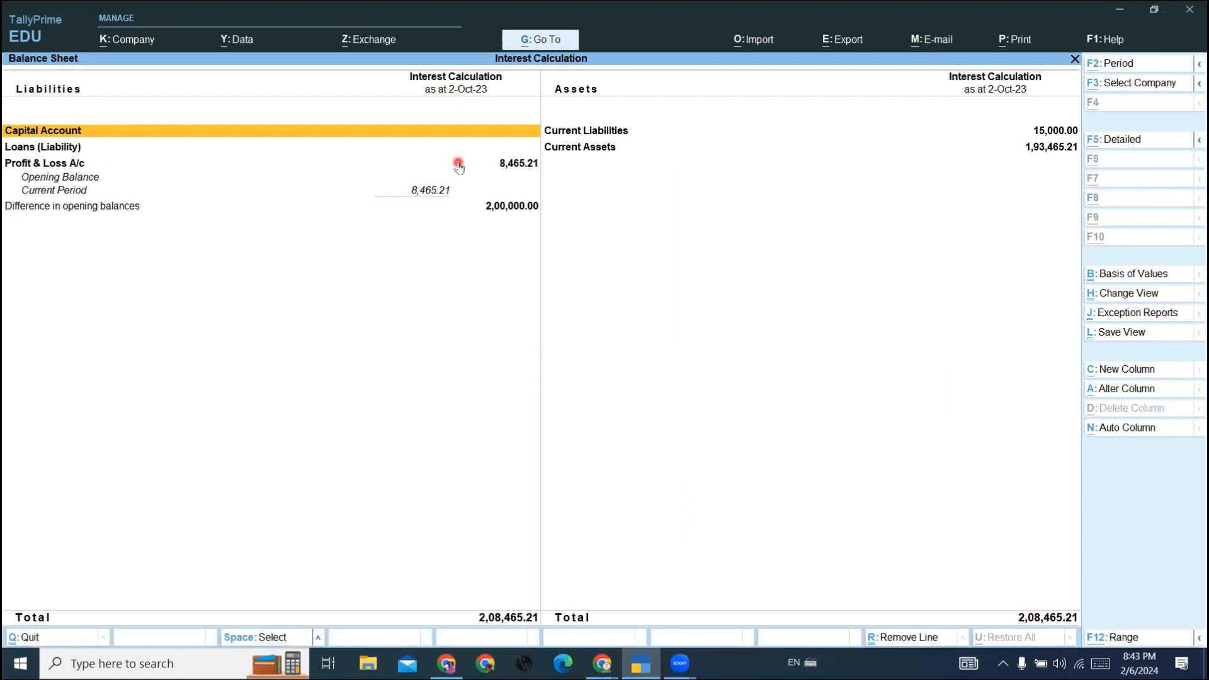
key("alt+F5")
key("Down")
key("Right")
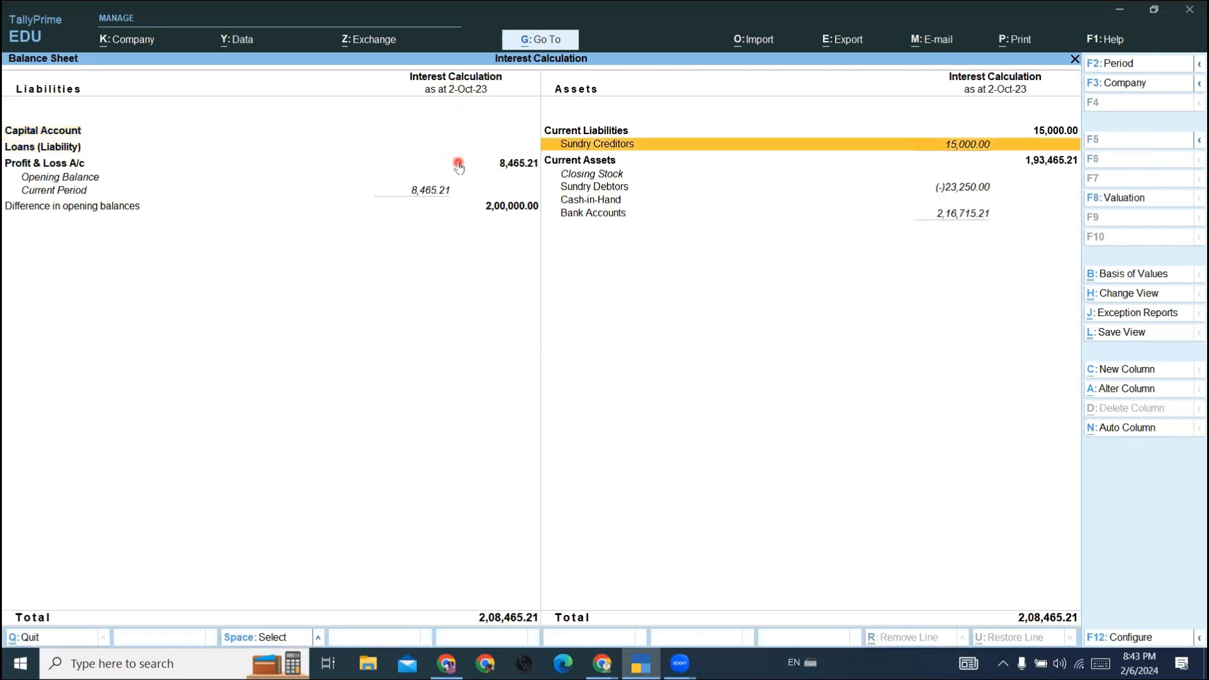
key("Down")
key("Down")
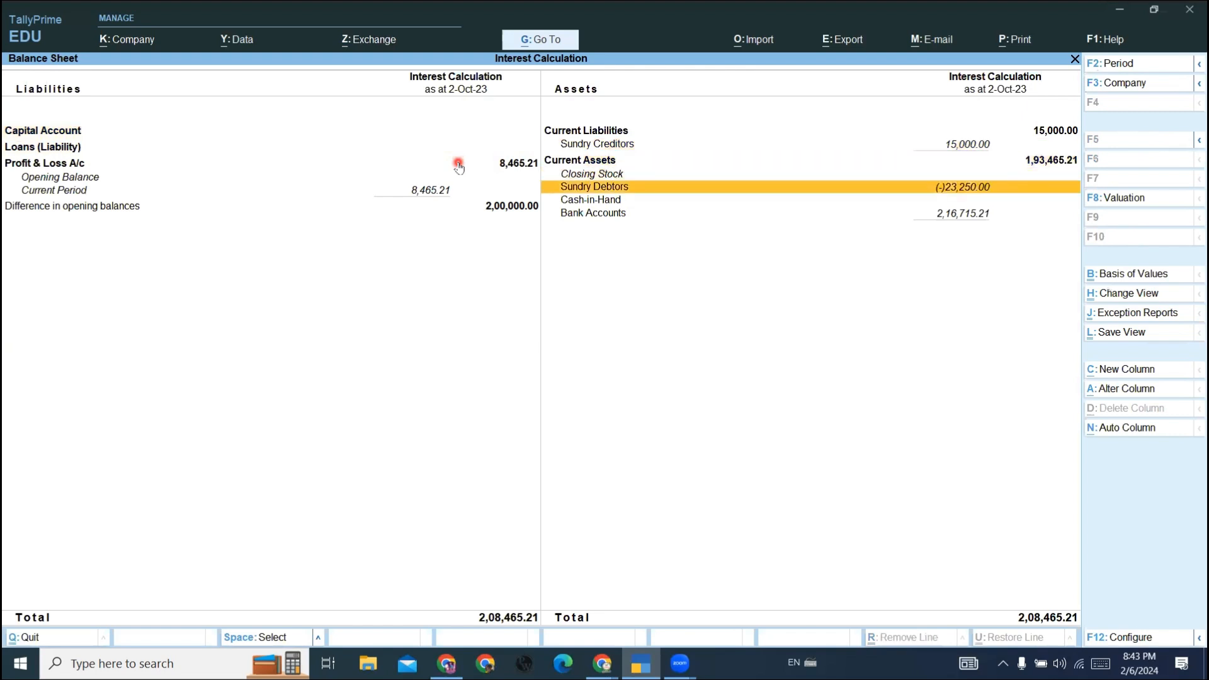
- Drill down from Sundry Debtors to the October sales voucher of Sonika Traders, review it, and return to the Gateway of Tally
key("Return")
left_click(459, 166)
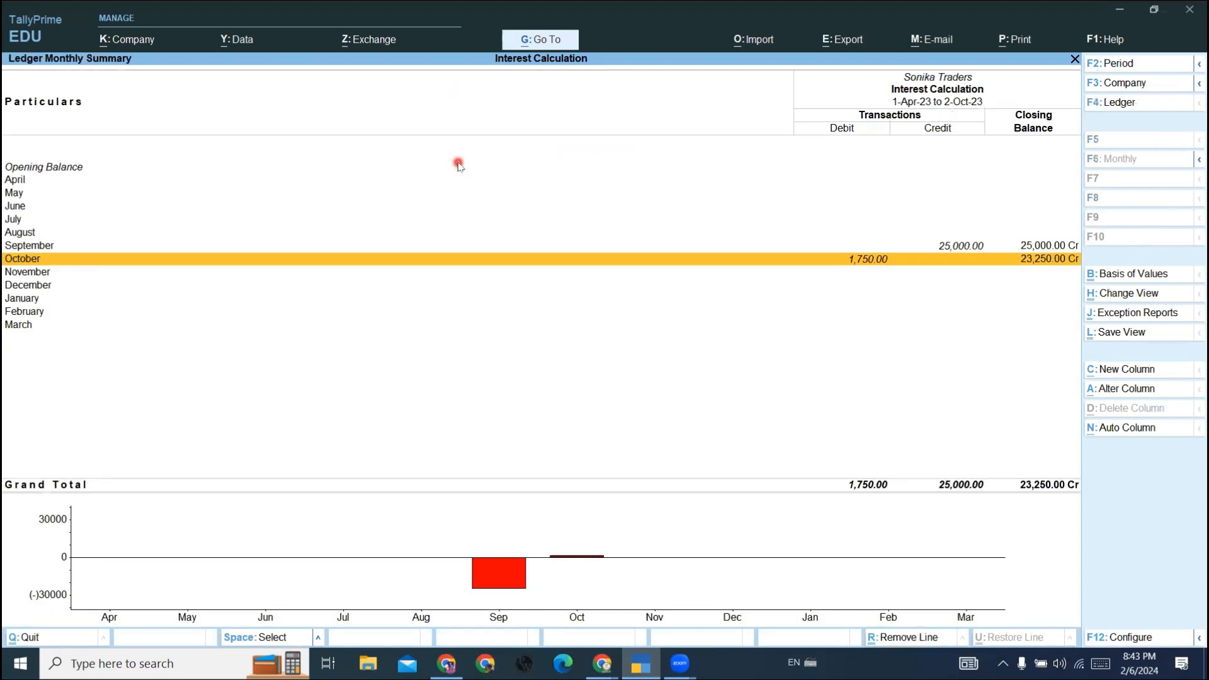
key("Up")
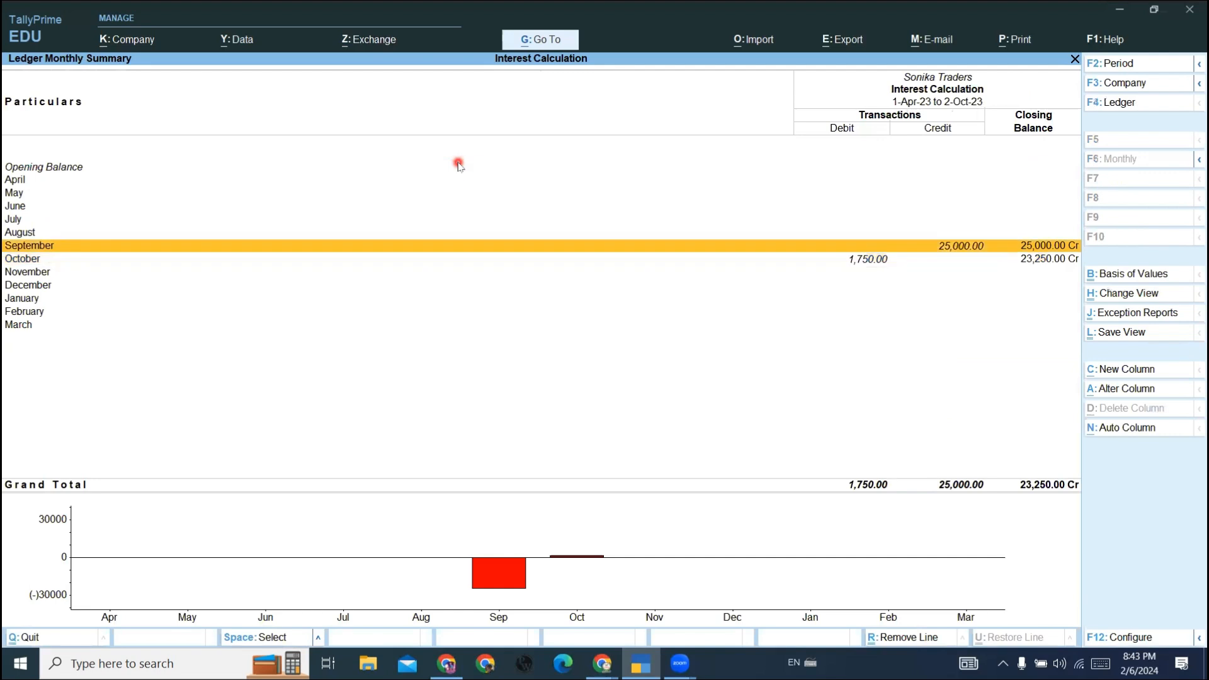
key("Down")
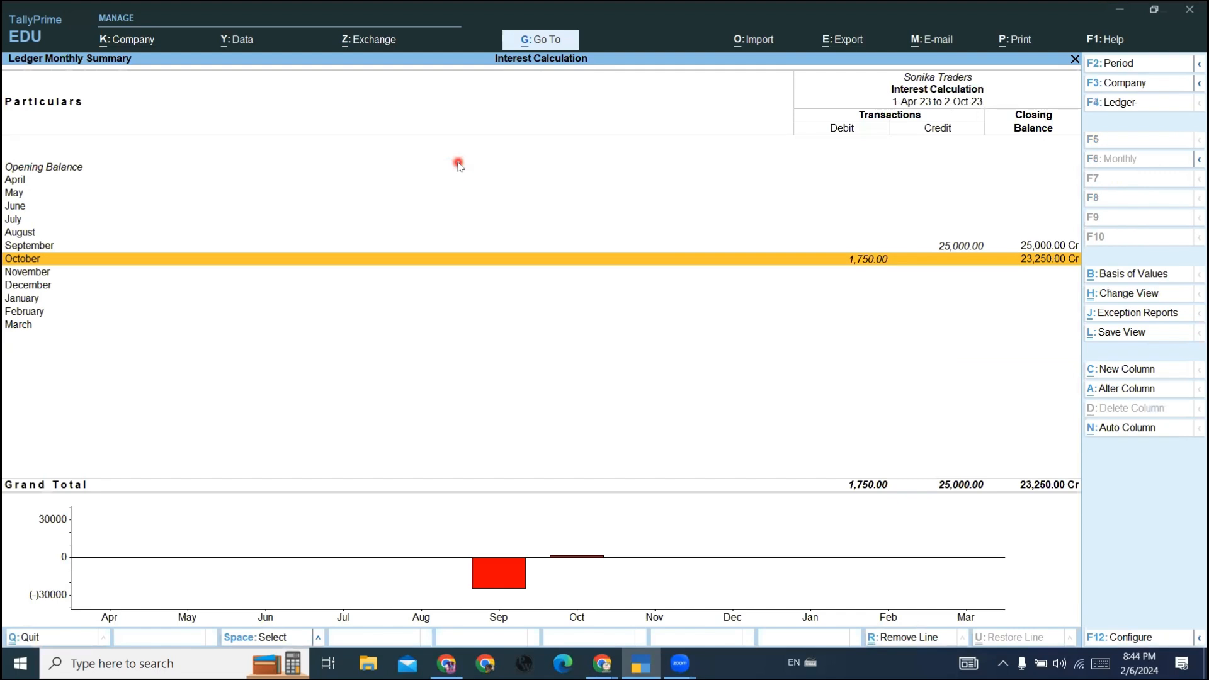
key("Return")
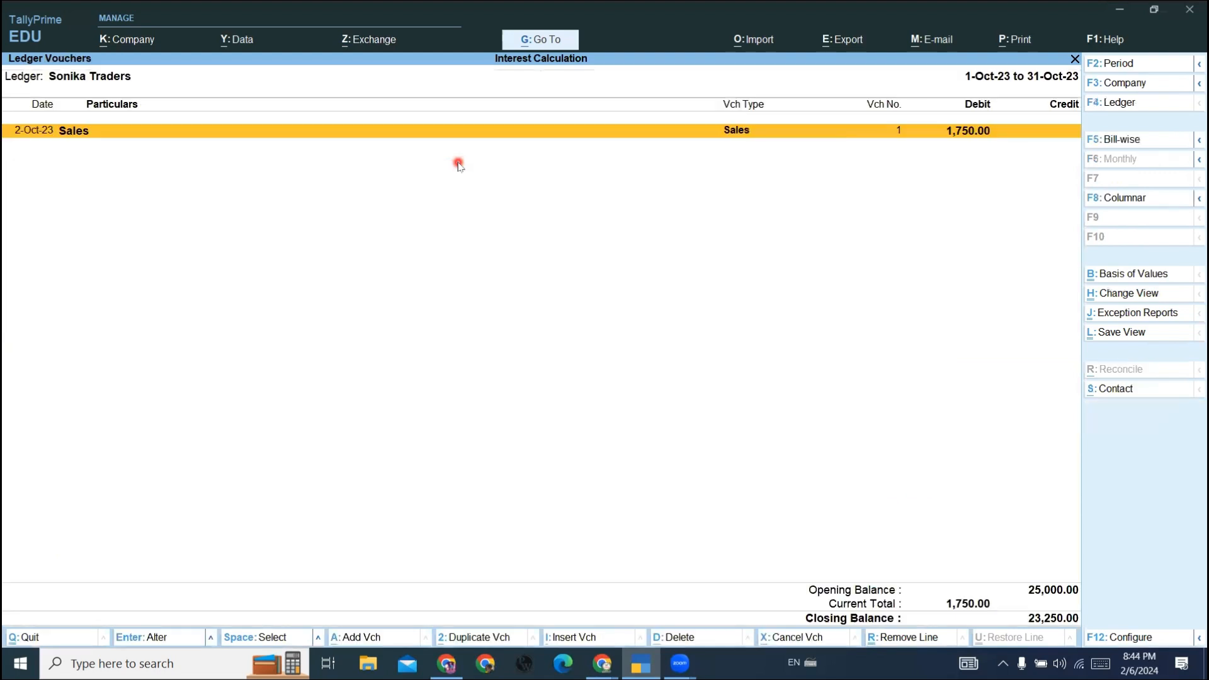
key("Return")
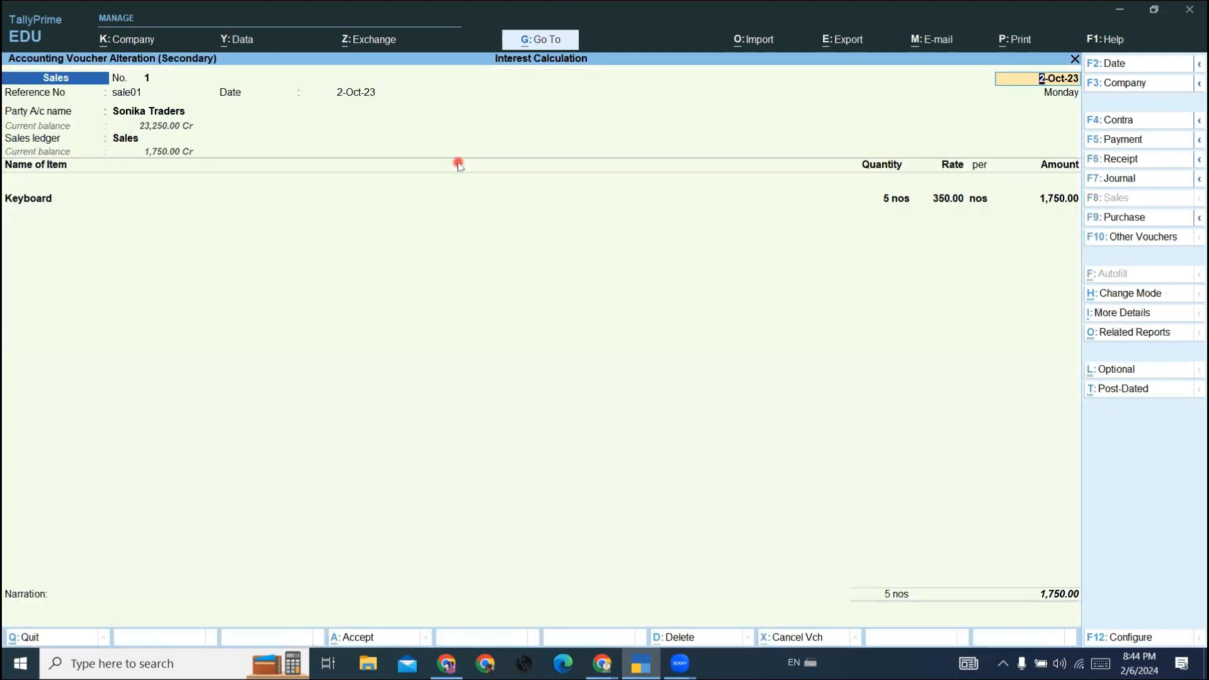
key("Escape")
key("Escape")
key("Escape")
key("Escape")
key("Escape")
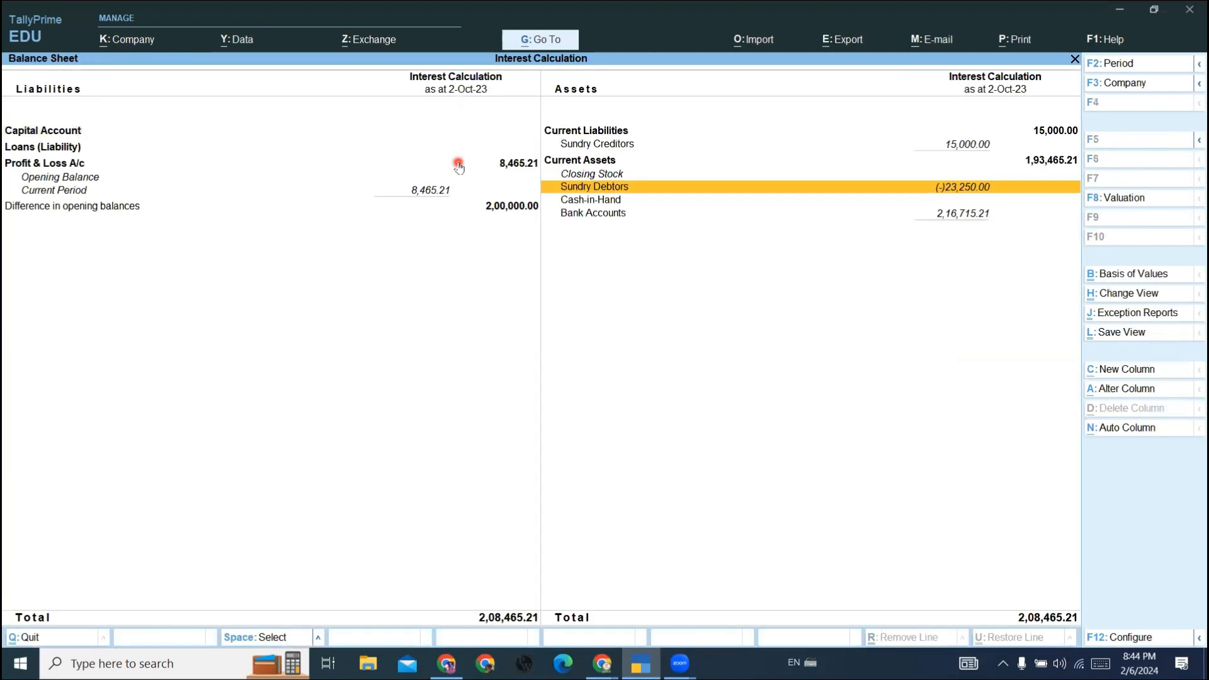
key("Escape")
- Open the ledger-wise interest calculation for Sonika Traders from Statements of Accounts
key("Down")
key("Down")
key("Down")
key("Down")
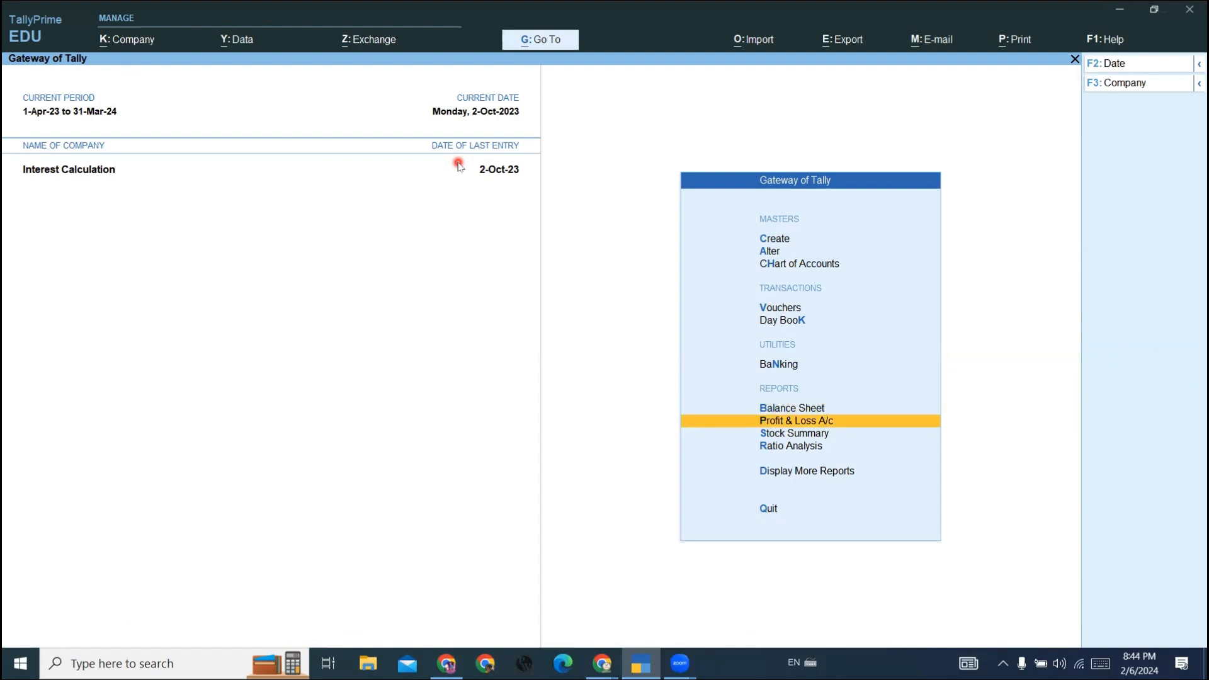
key("Return")
key("Down")
key("Down")
key("Down")
key("Down")
key("Down")
key("Return")
key("Down")
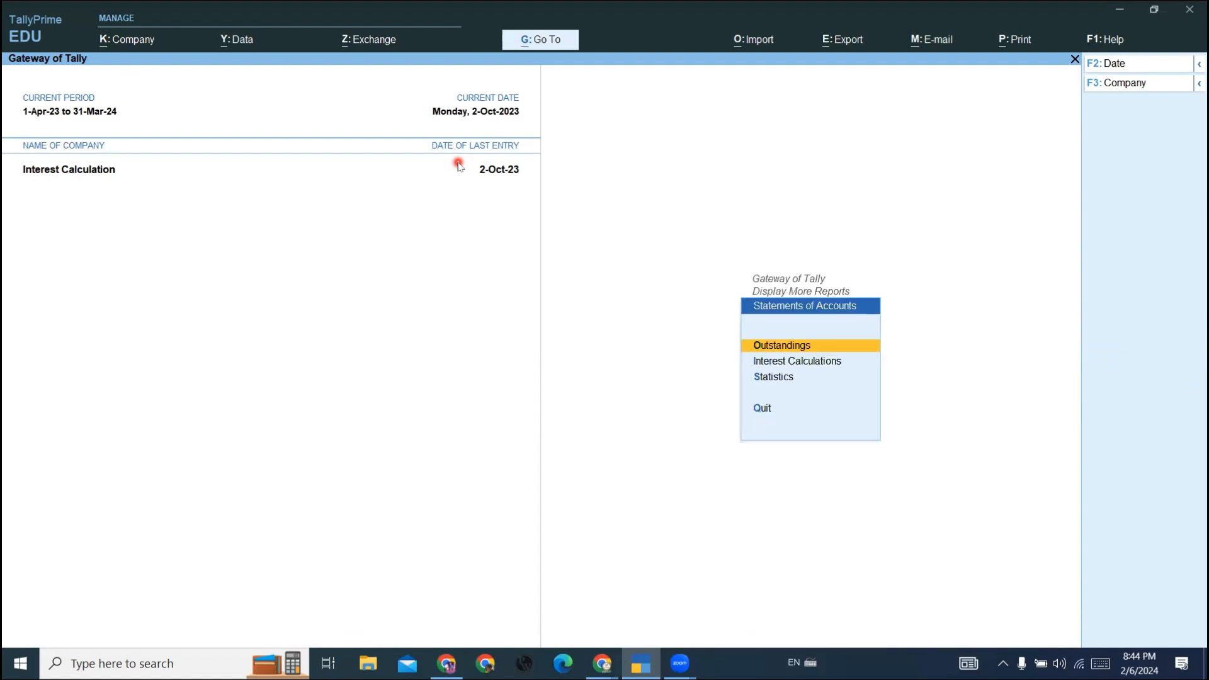
key("Return")
key("Down")
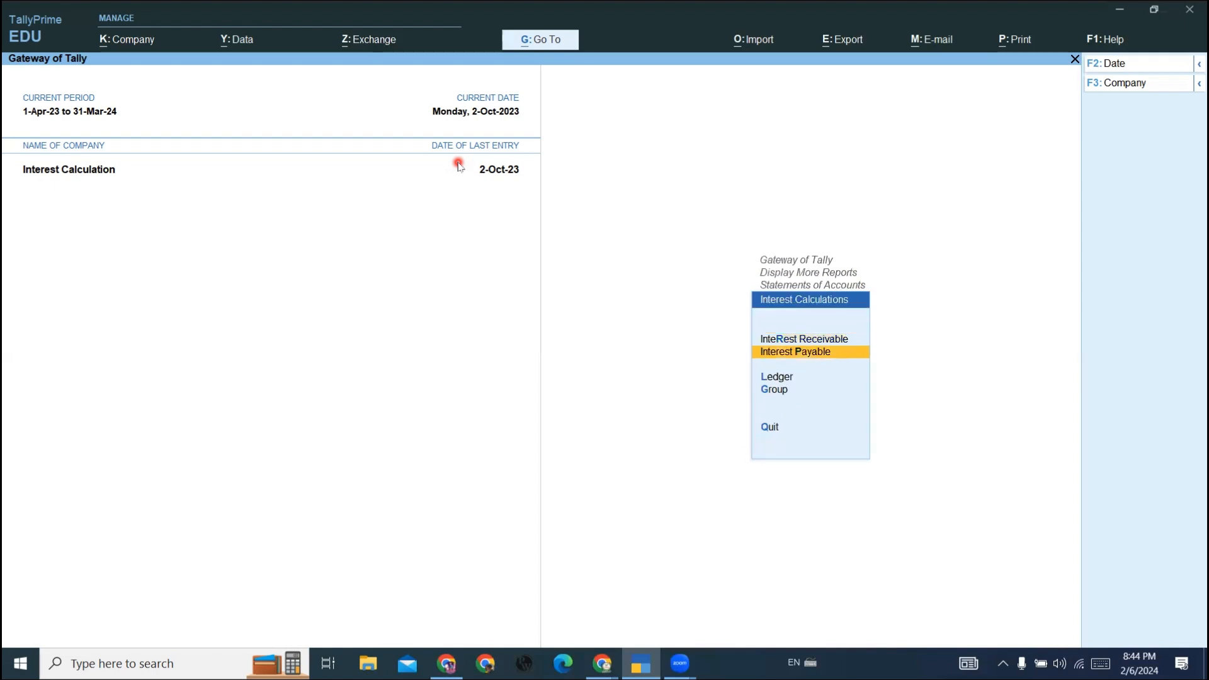
key("Down")
key("Return")
key("Down")
key("Return")
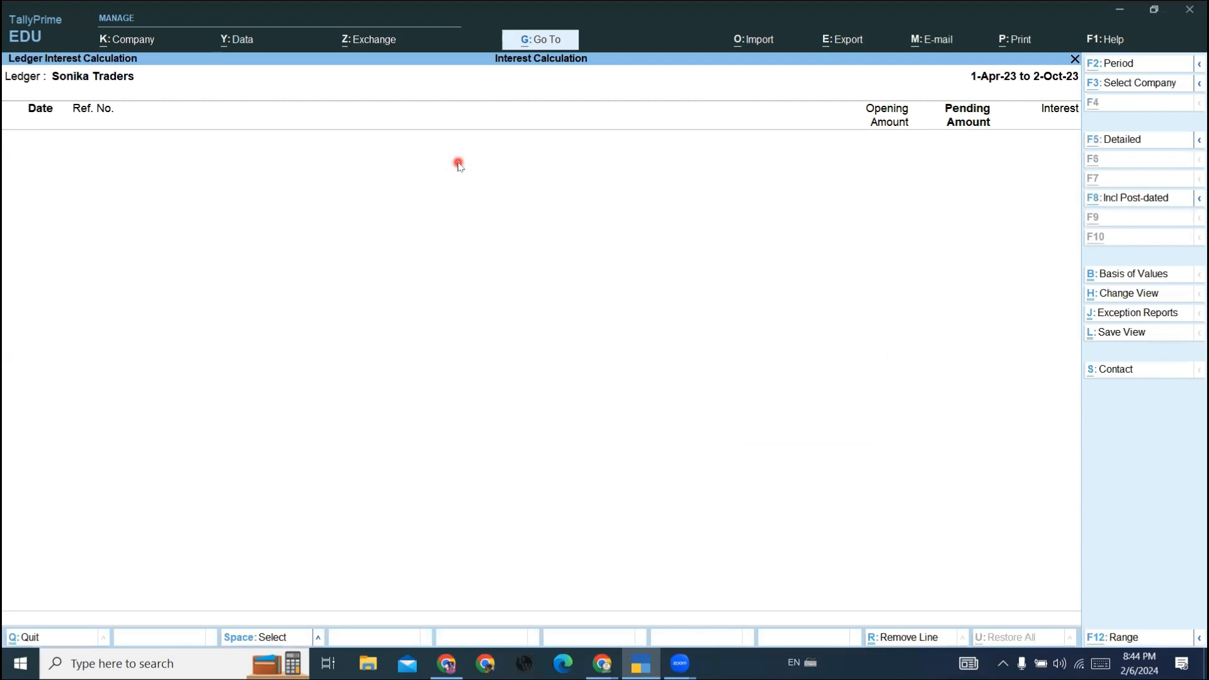
- Set the Sonika Traders interest report period to 2-10-2023 through 31-10-2023, check the bill's interest, and return to the Gateway of Tally
key("alt+F2")
type("1.")
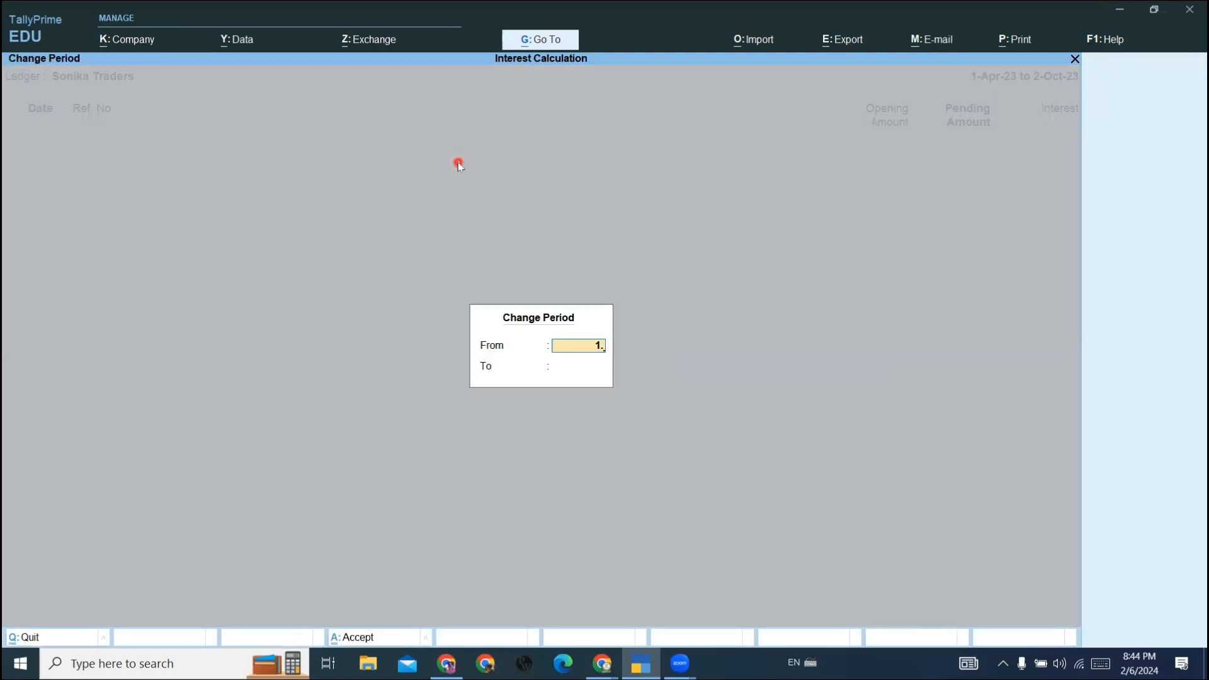
key("BackSpace")
type("2.10")
key("Return")
type("31.10")
key("Return")
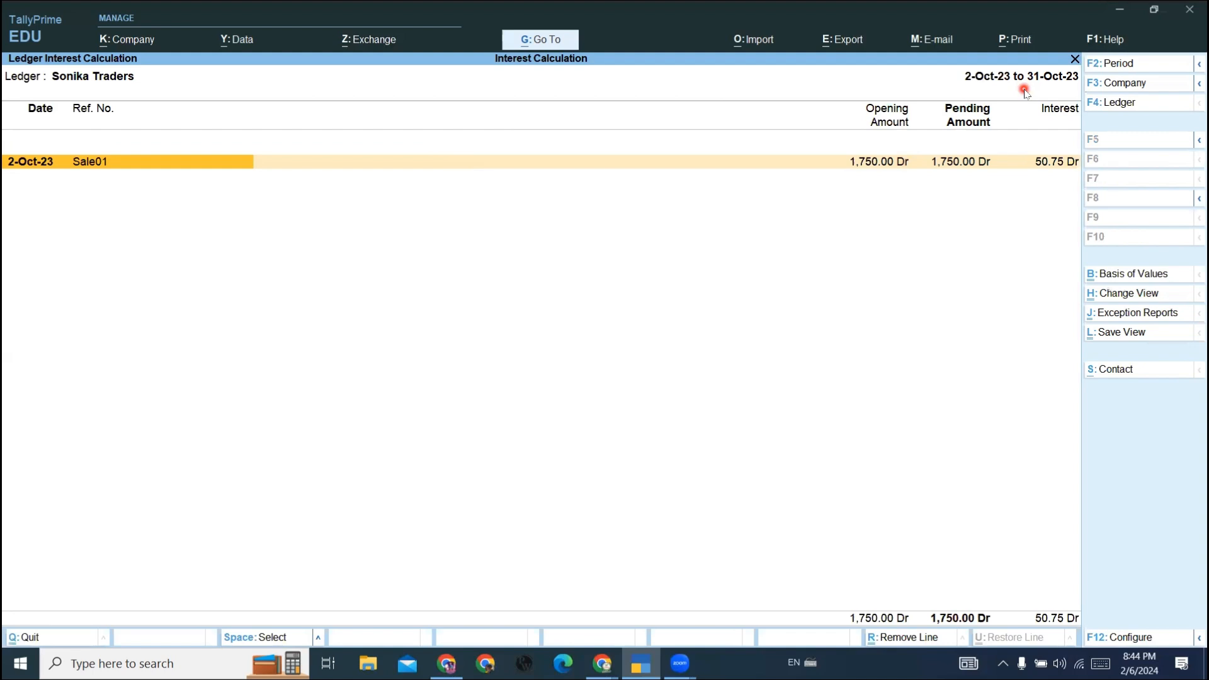
key("Escape")
key("Escape")
key("Escape")
key("Escape")
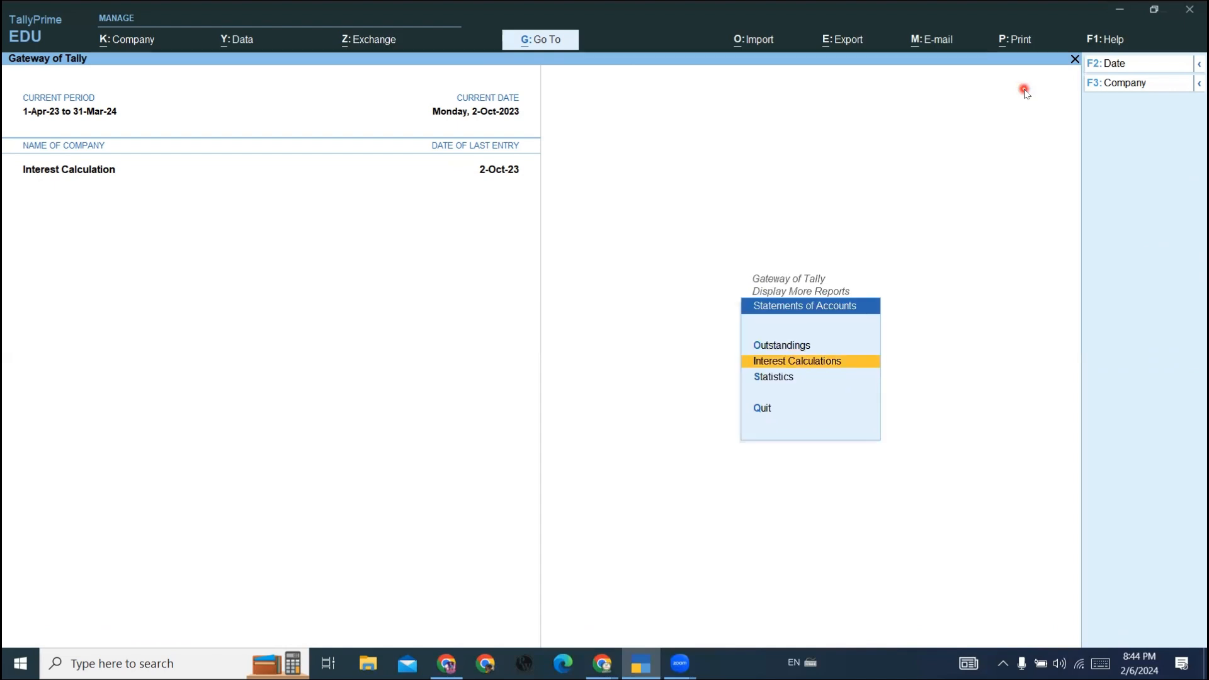
key("Escape")
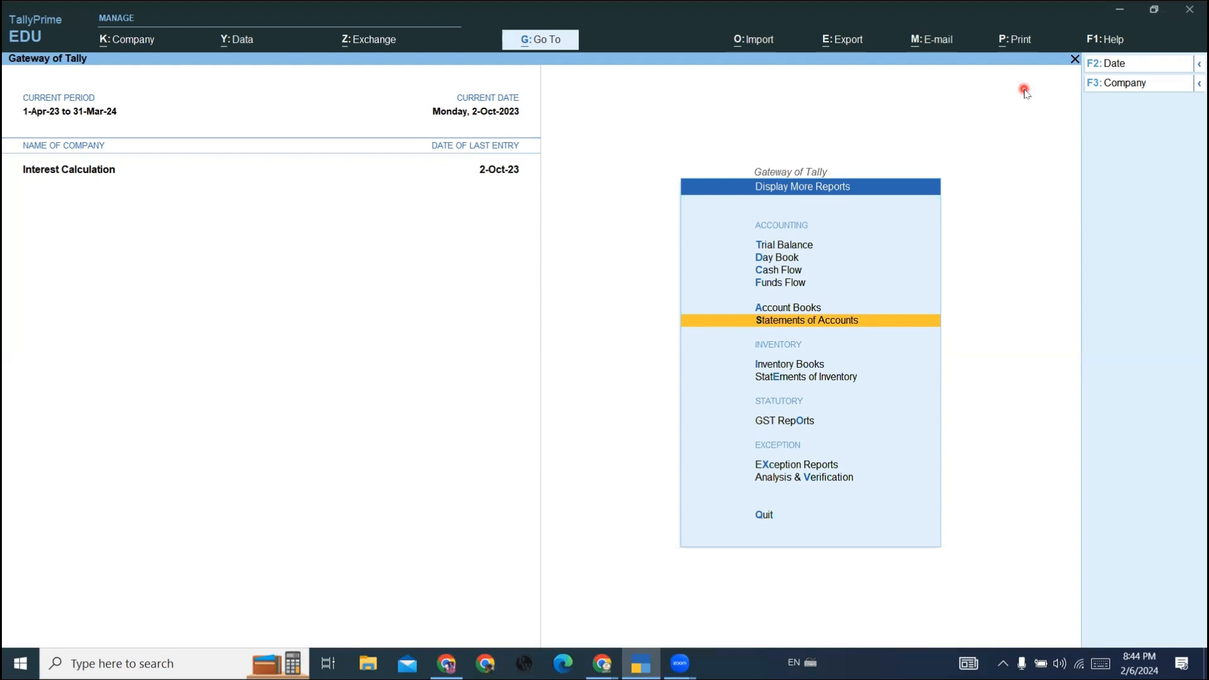
key("Escape")
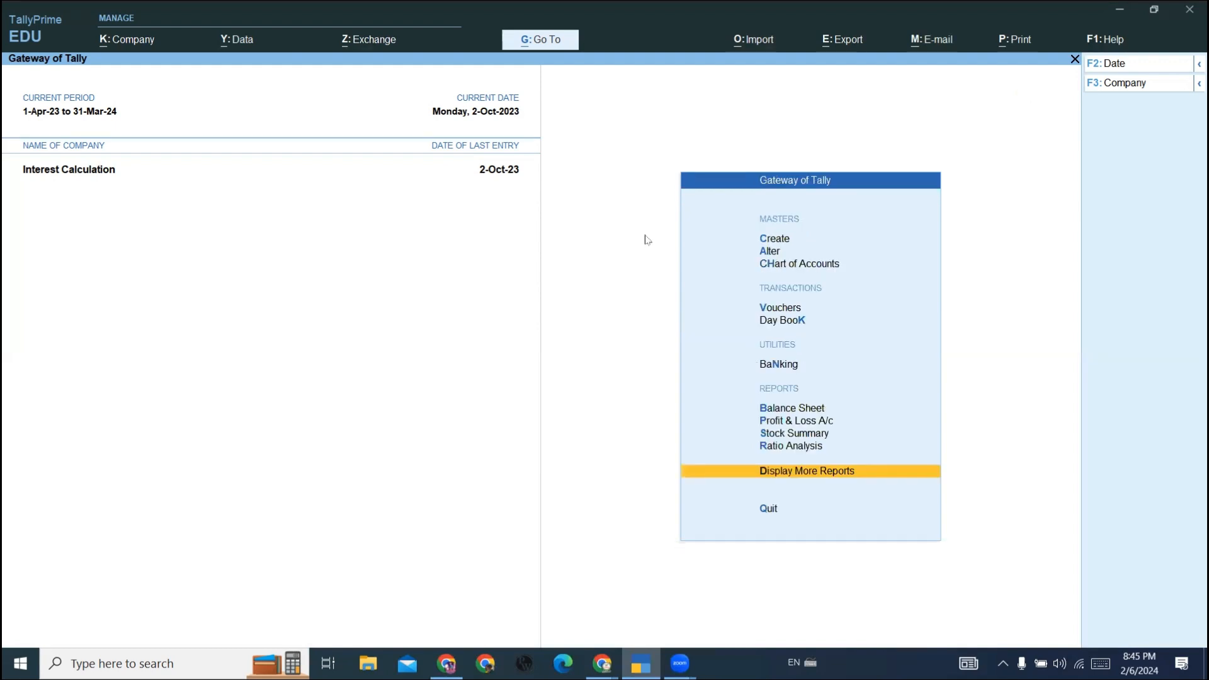
left_click(641, 78)
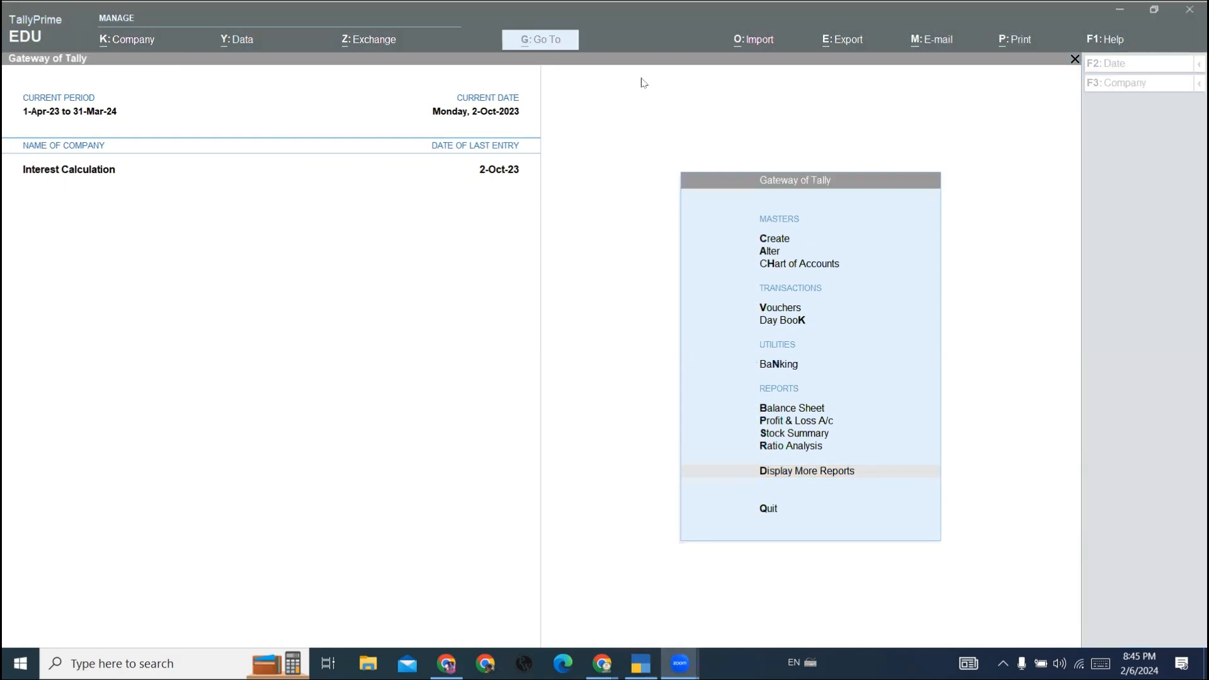